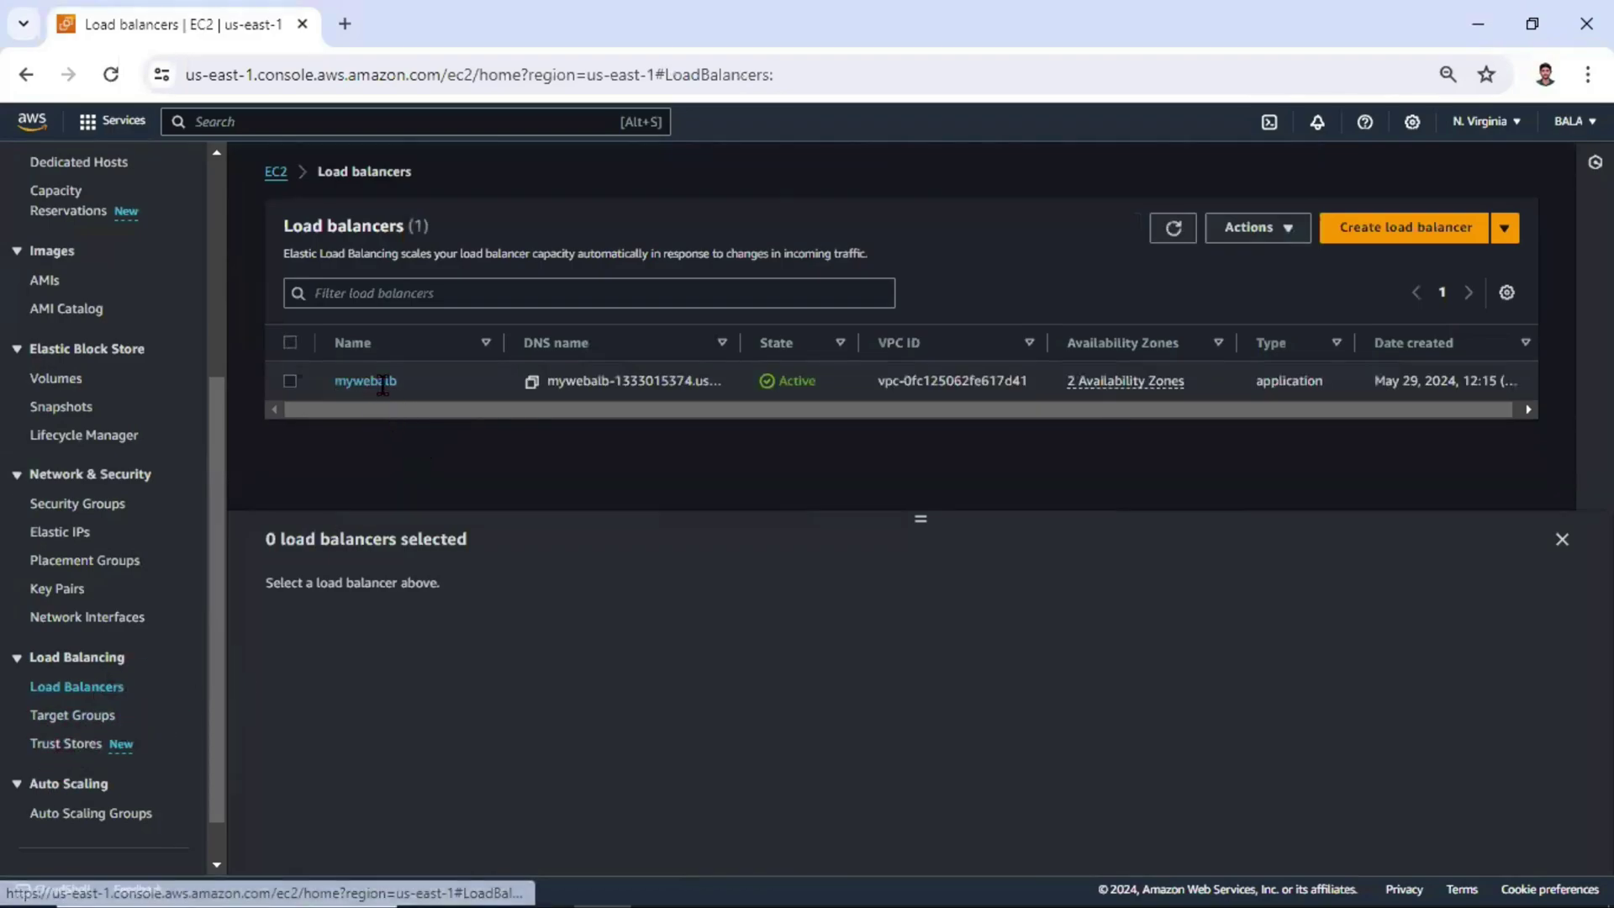
Examine the appalbtg1 target group's details and the resource map of the mywebalb load balancer.
click(95, 723)
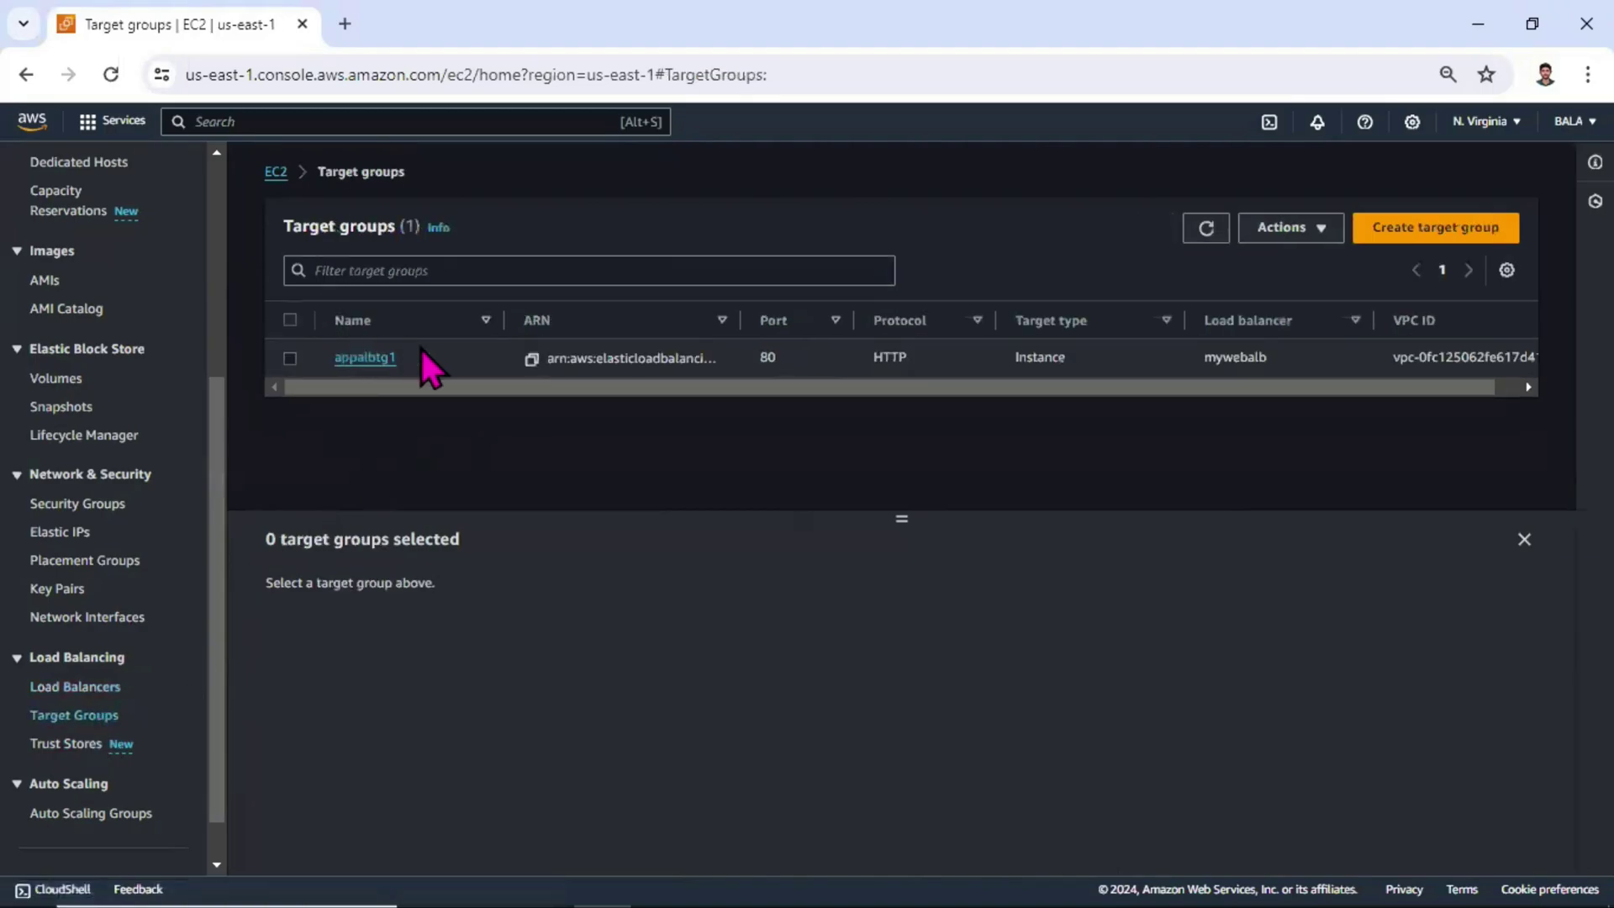
drag(420, 353, 376, 358)
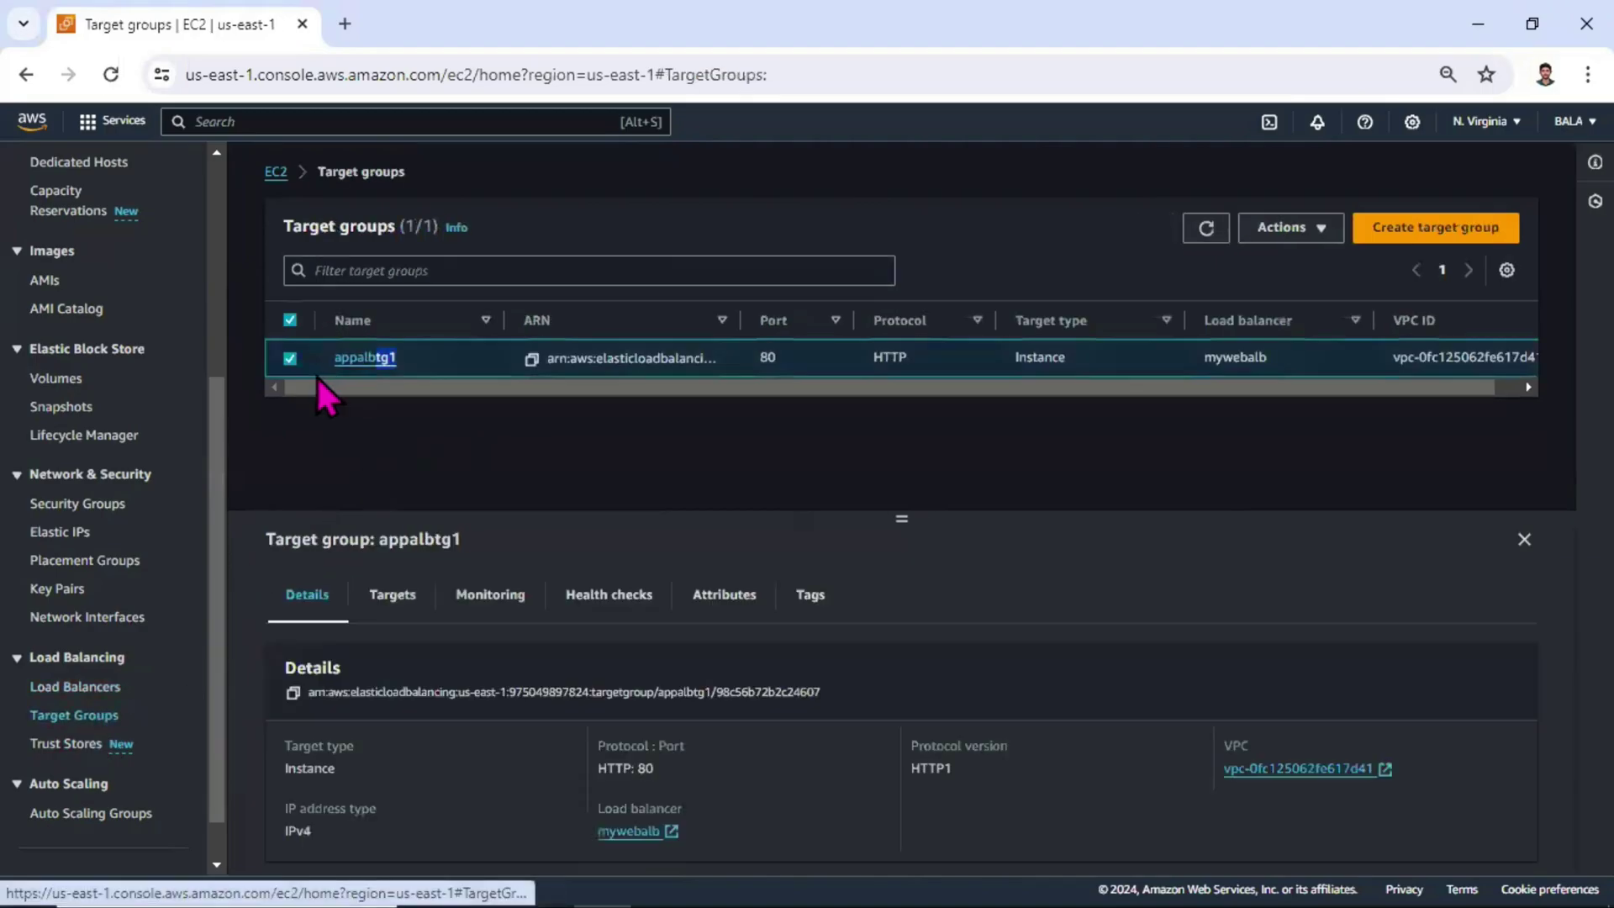
click(74, 687)
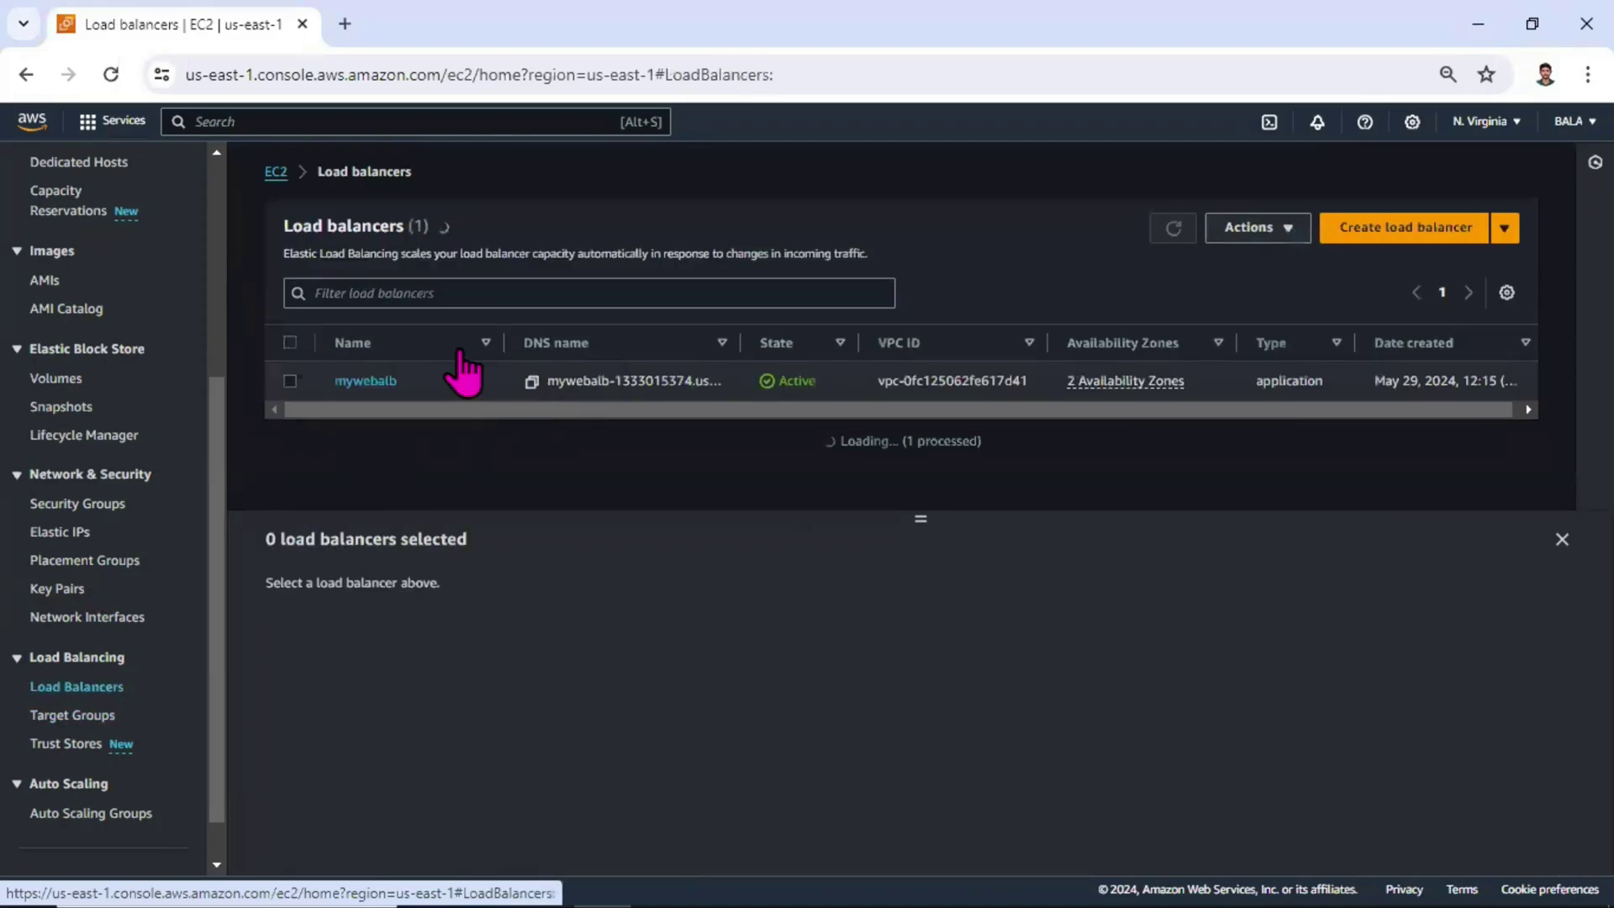
click(368, 377)
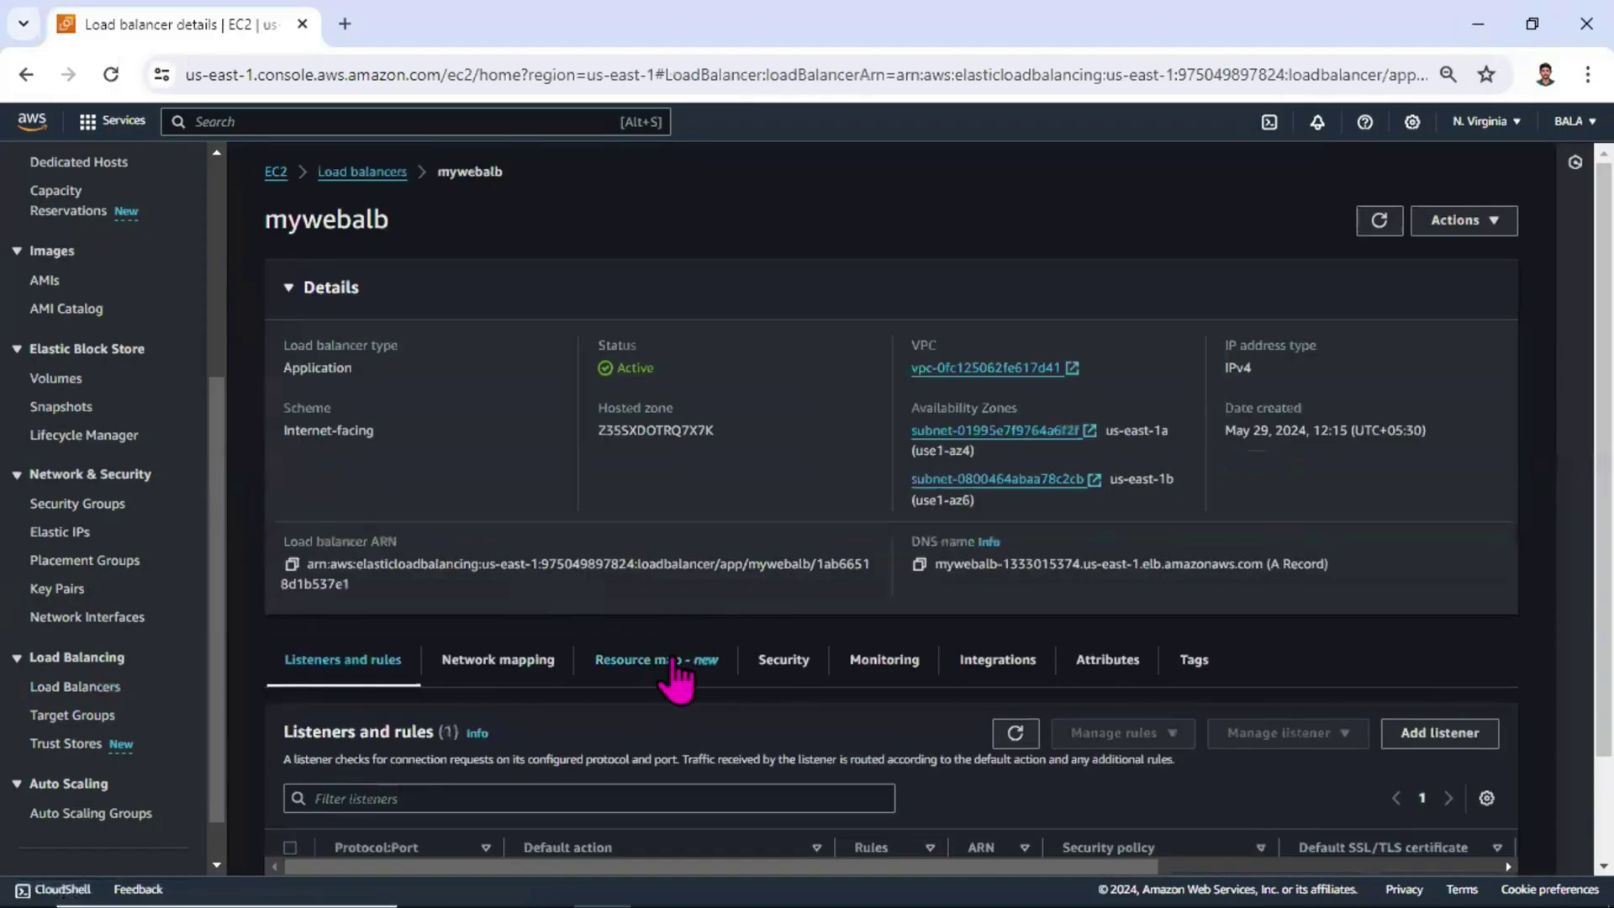
click(673, 677)
scroll(710, 703, down, 3)
scroll(723, 706, down, 1)
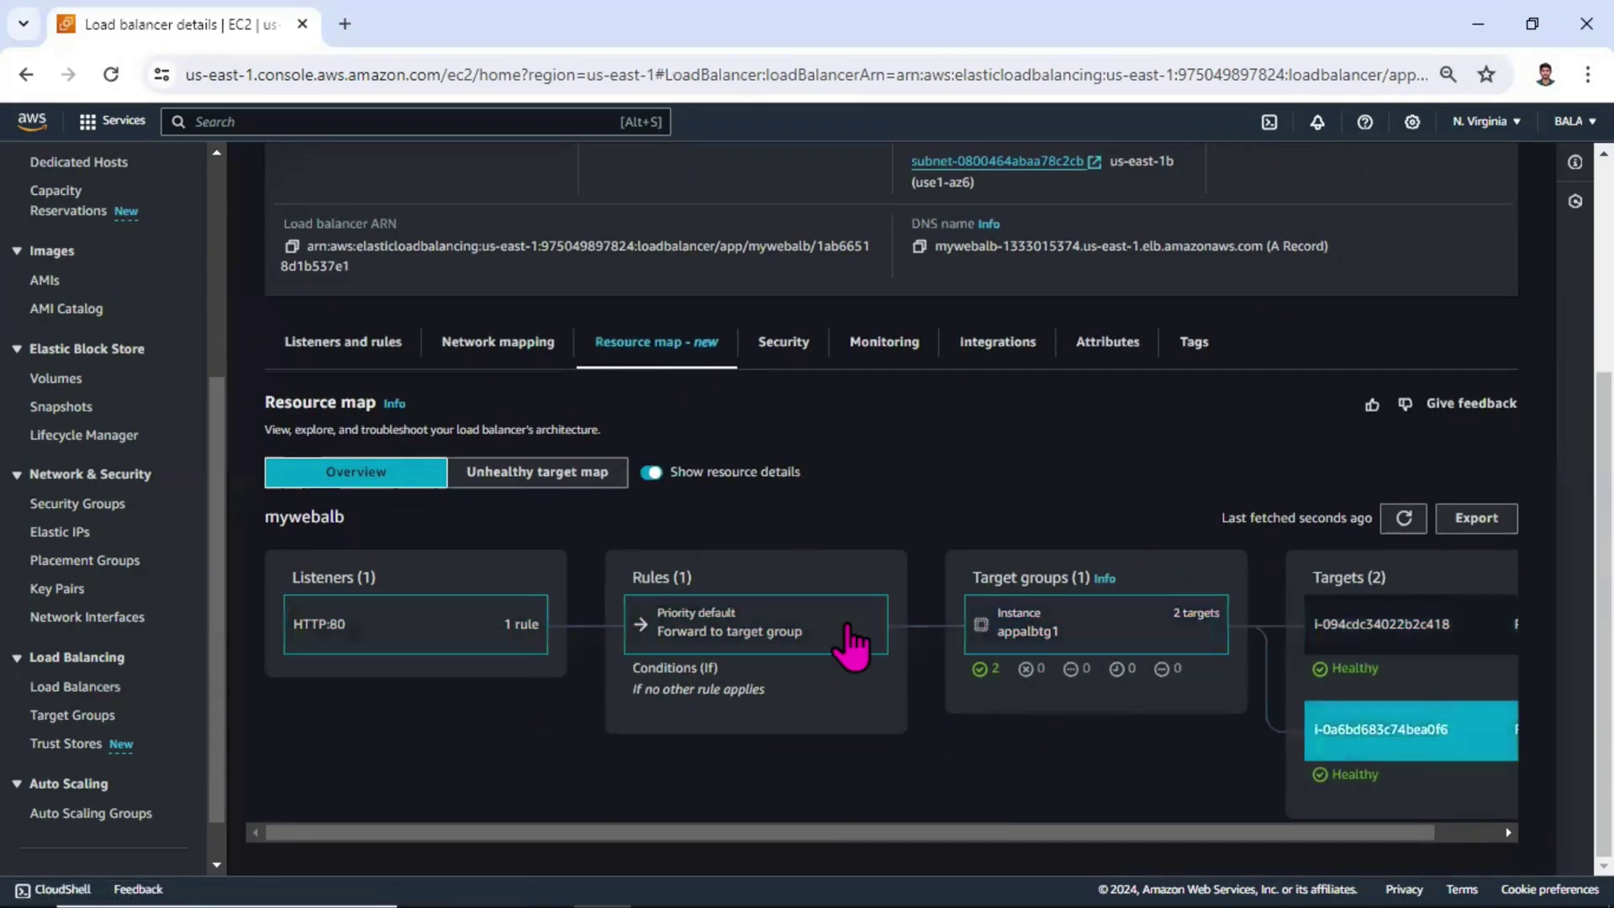
scroll(168, 446, up, 4)
scroll(169, 439, up, 4)
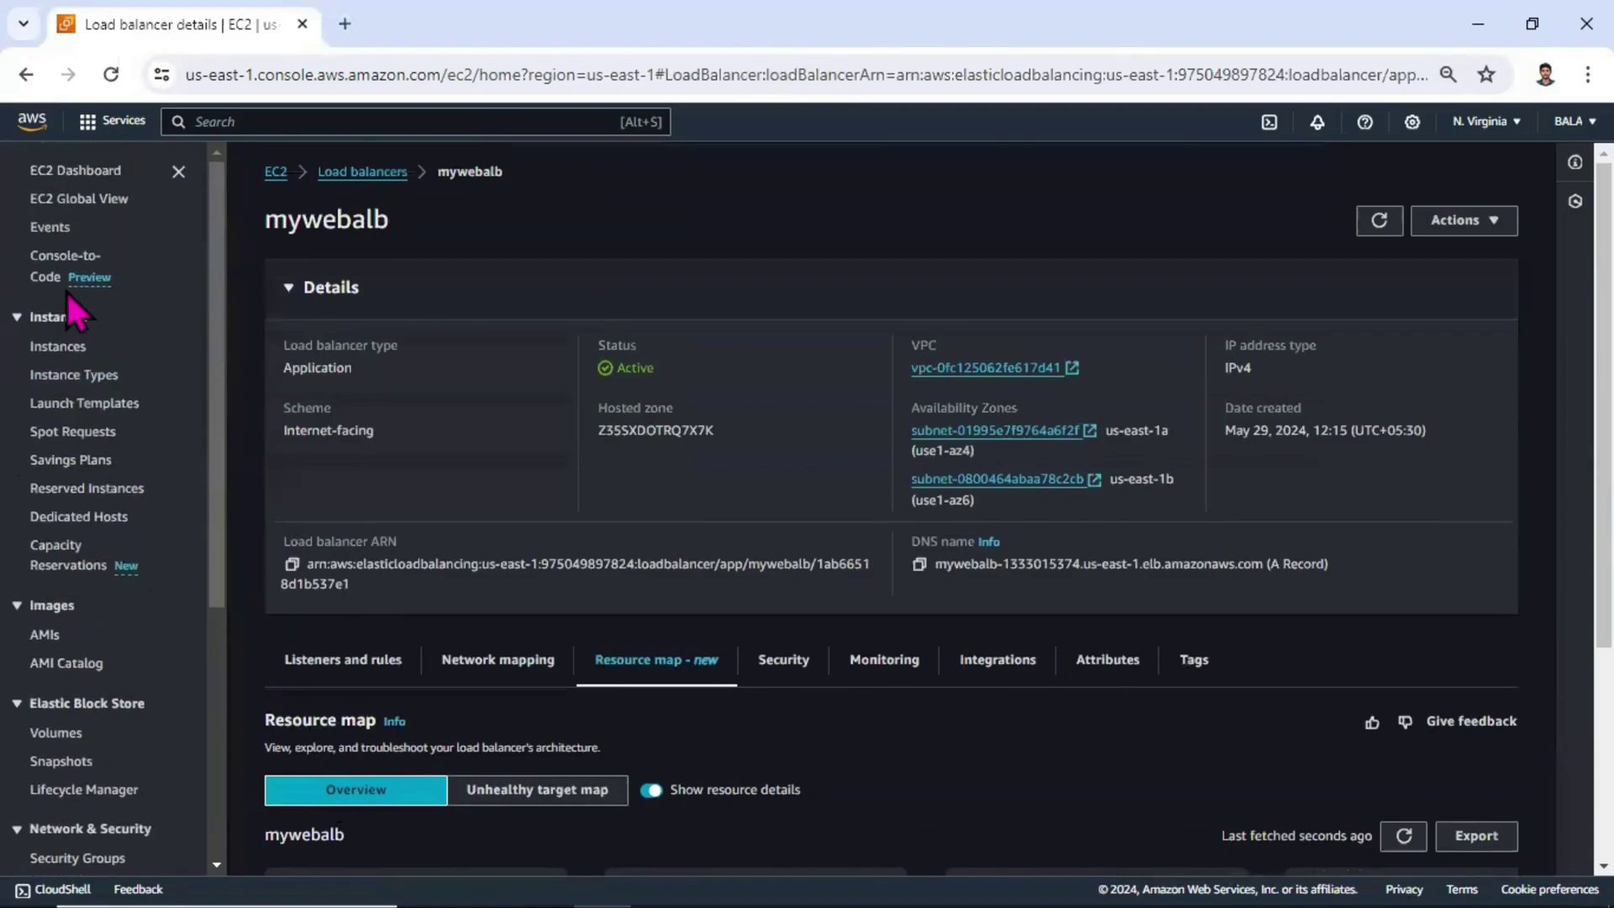
click(71, 349)
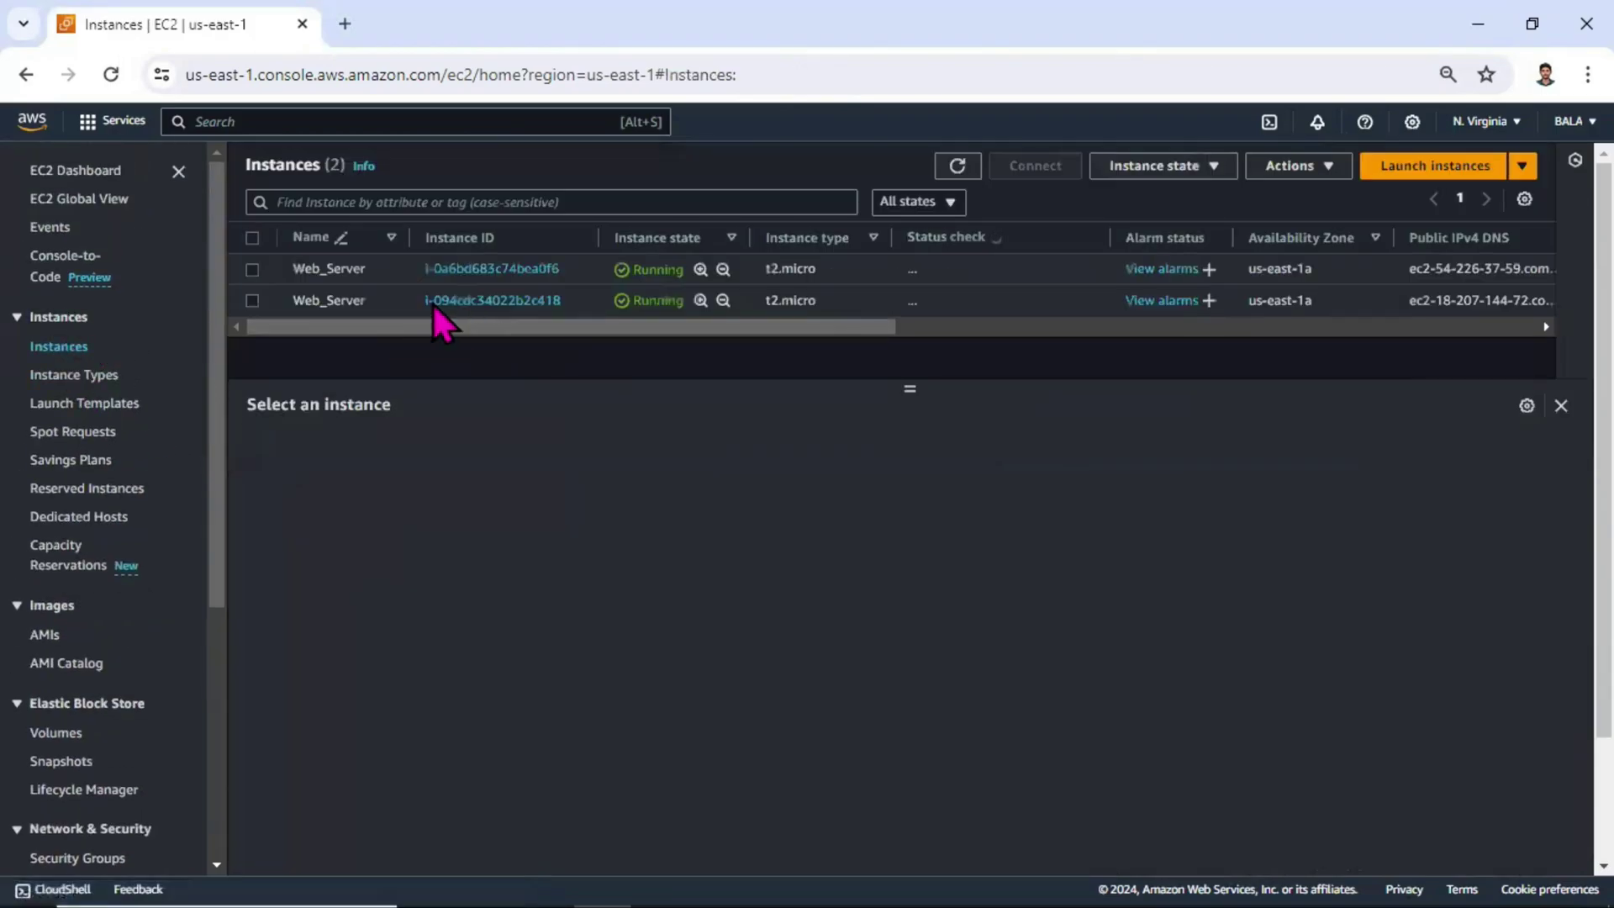
click(251, 269)
click(698, 555)
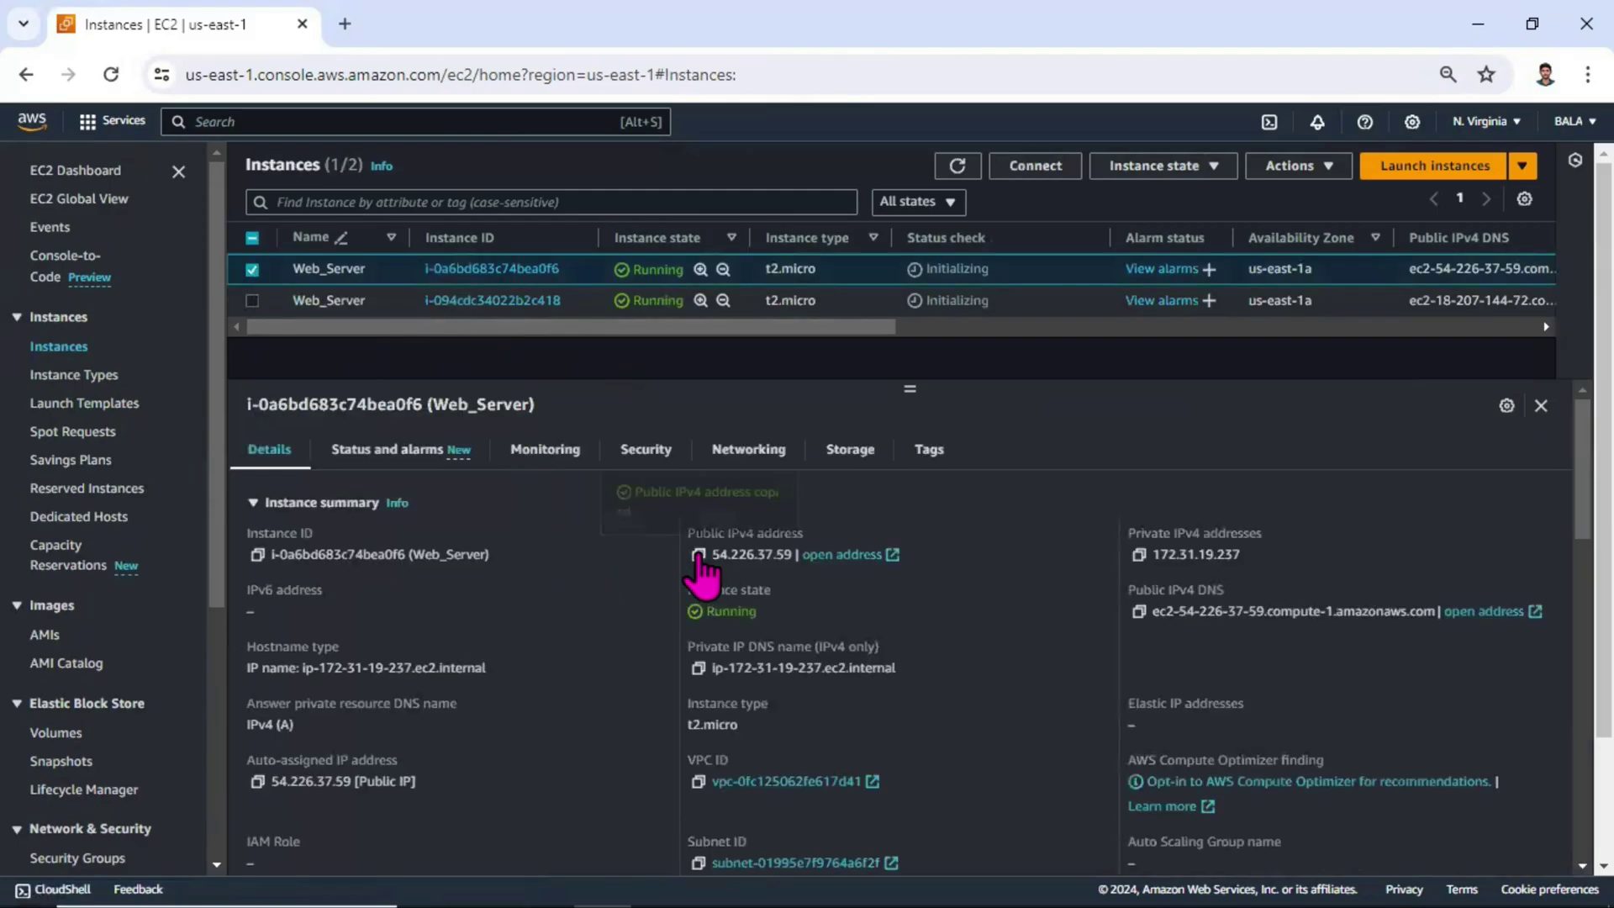
click(344, 24)
text(http://)
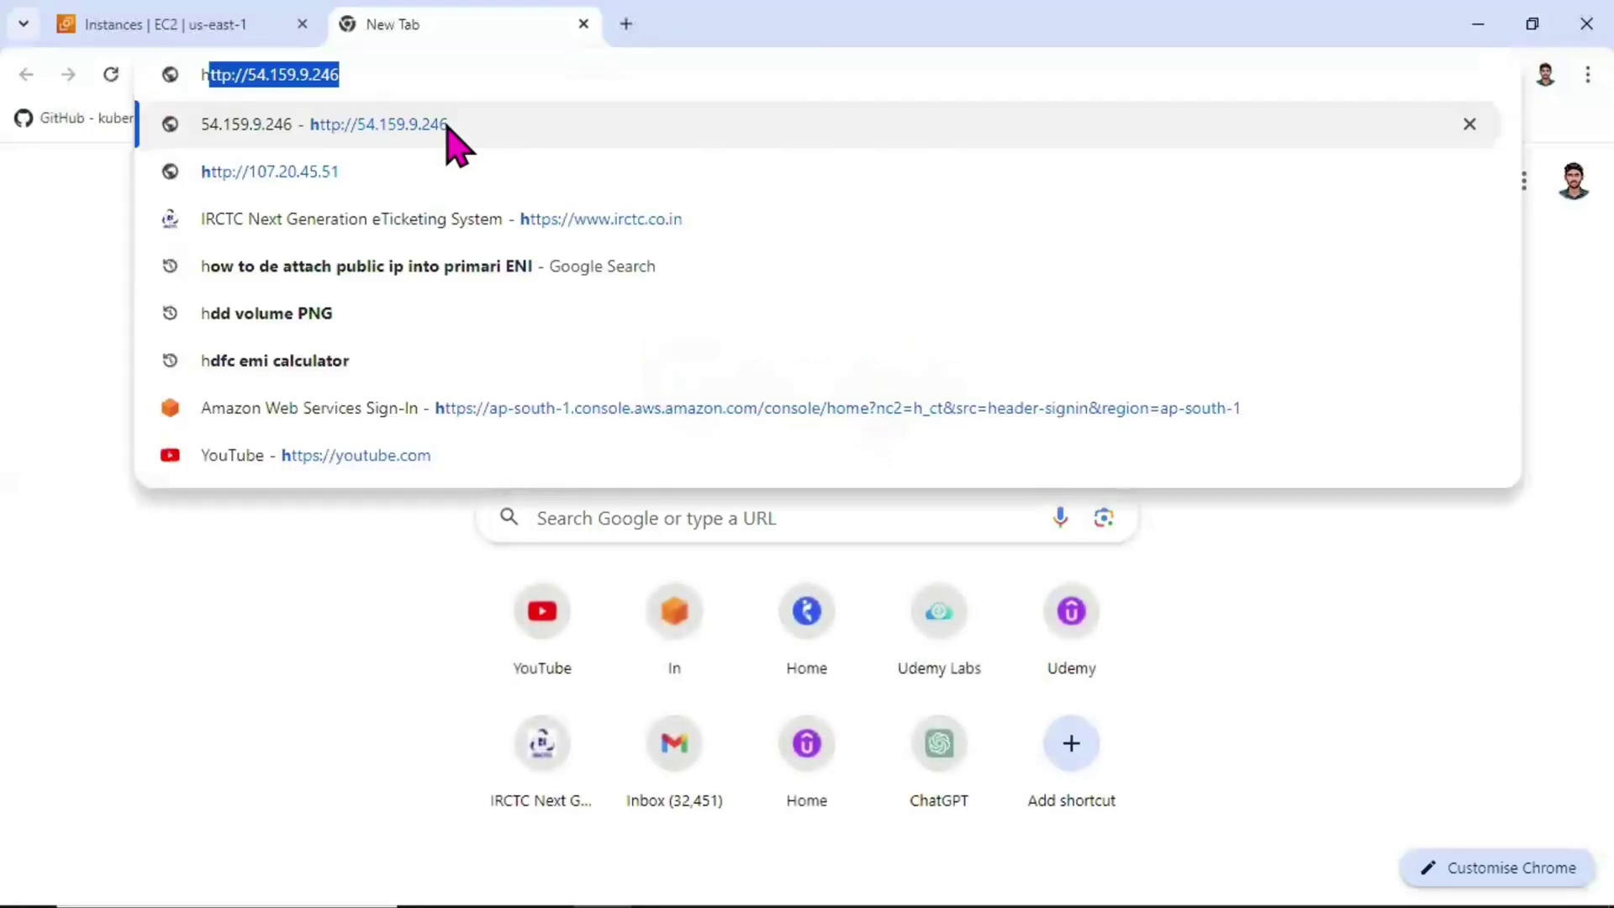
key(ctrl+v)
key(Return)
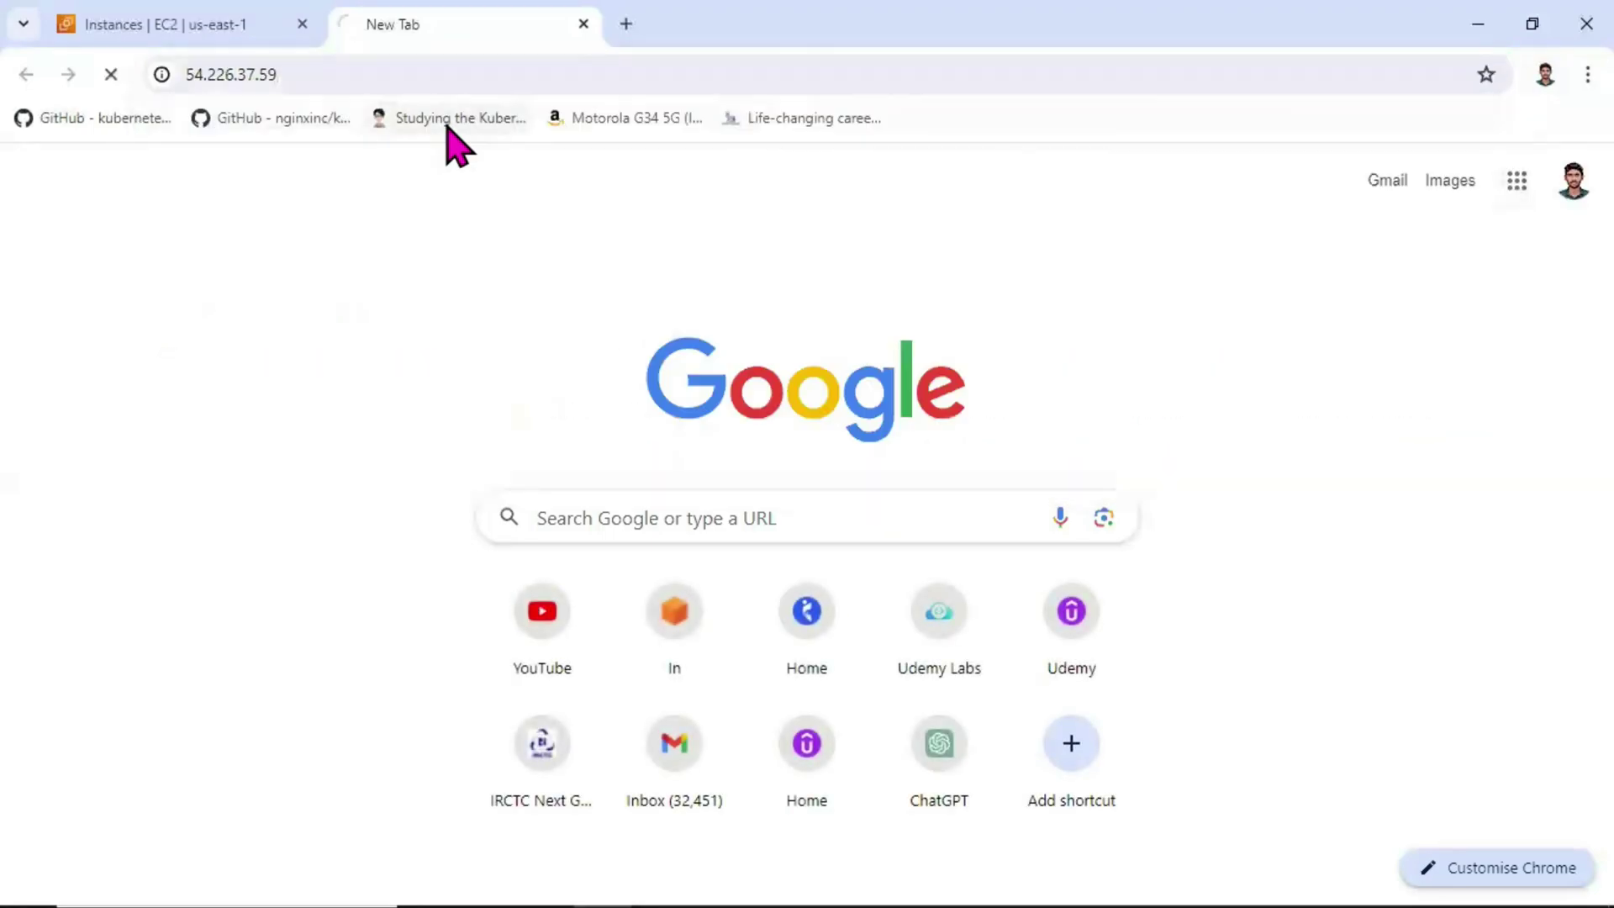
click(238, 25)
click(254, 271)
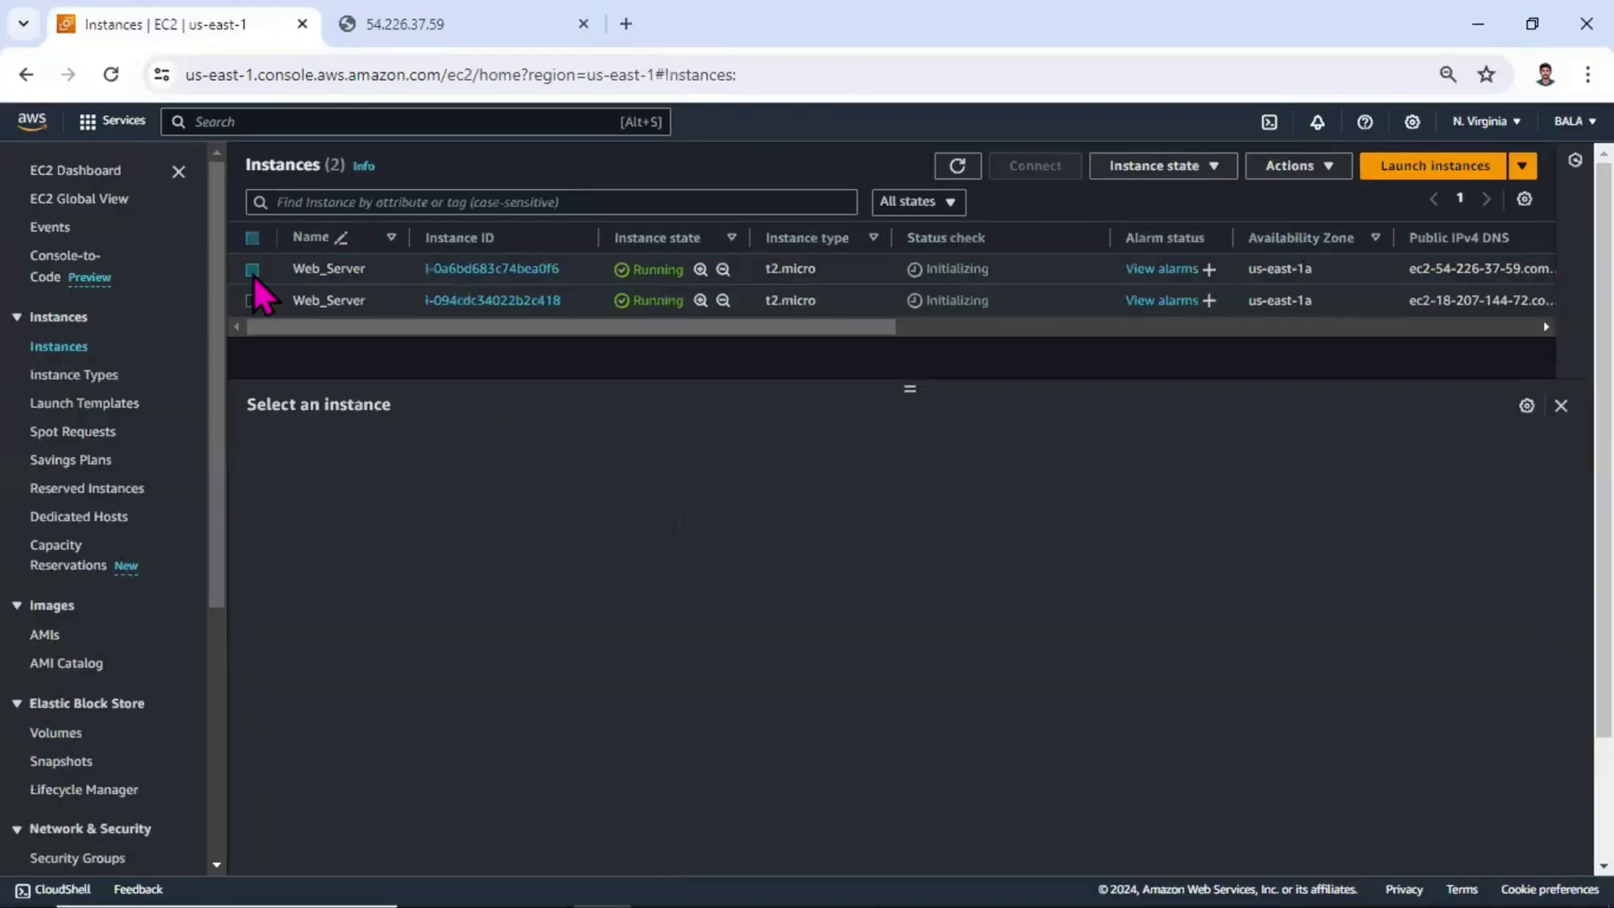
click(254, 300)
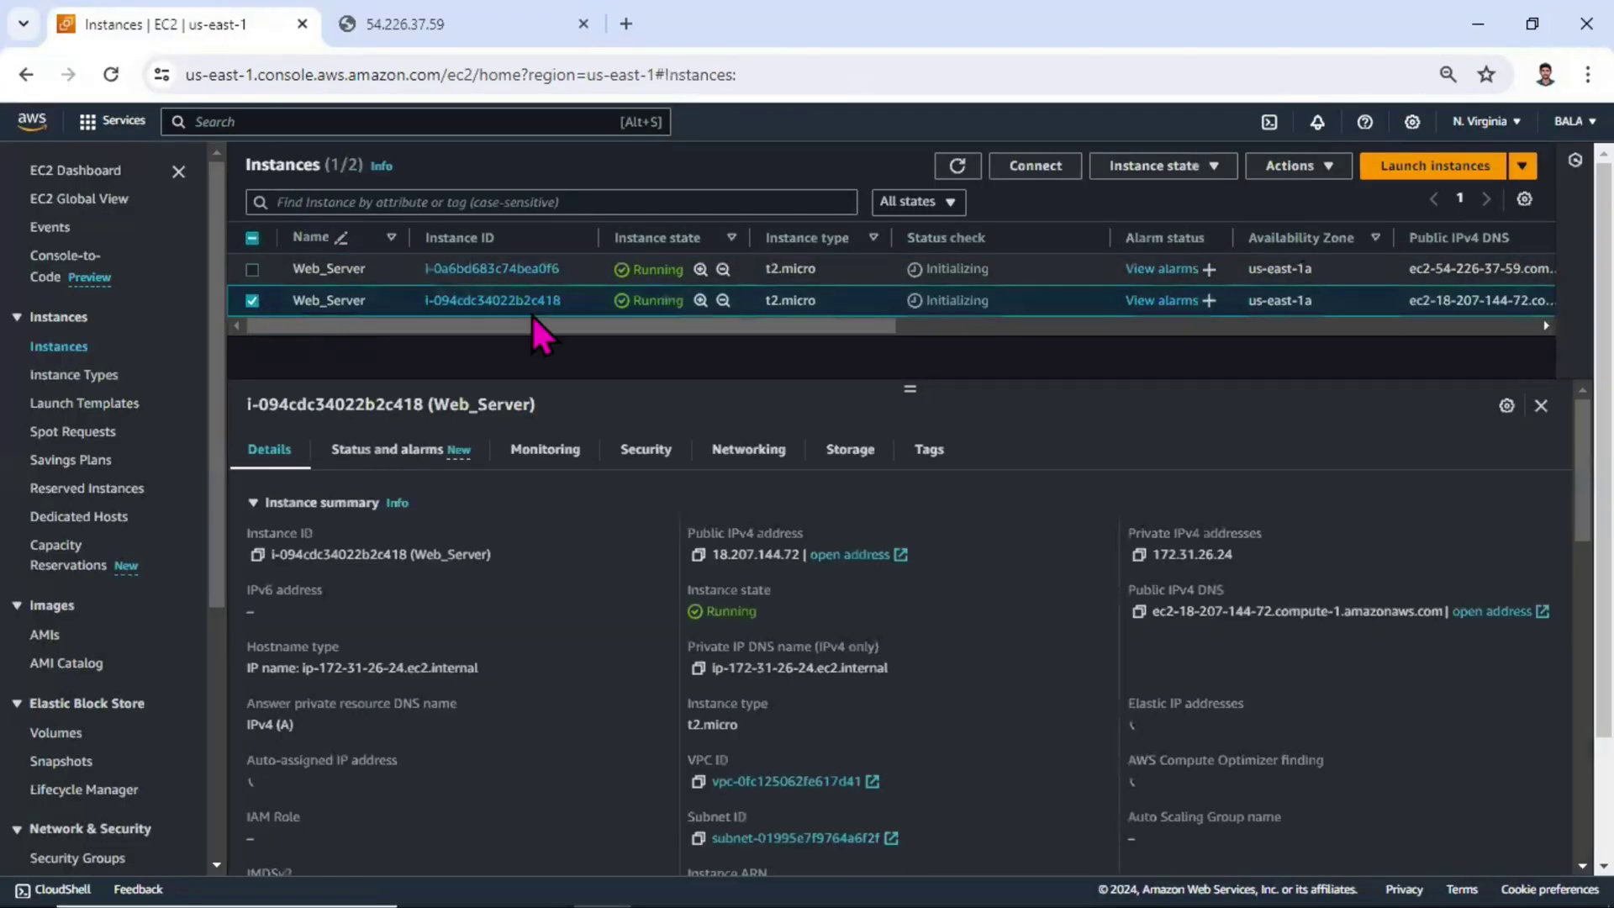
click(698, 555)
click(626, 24)
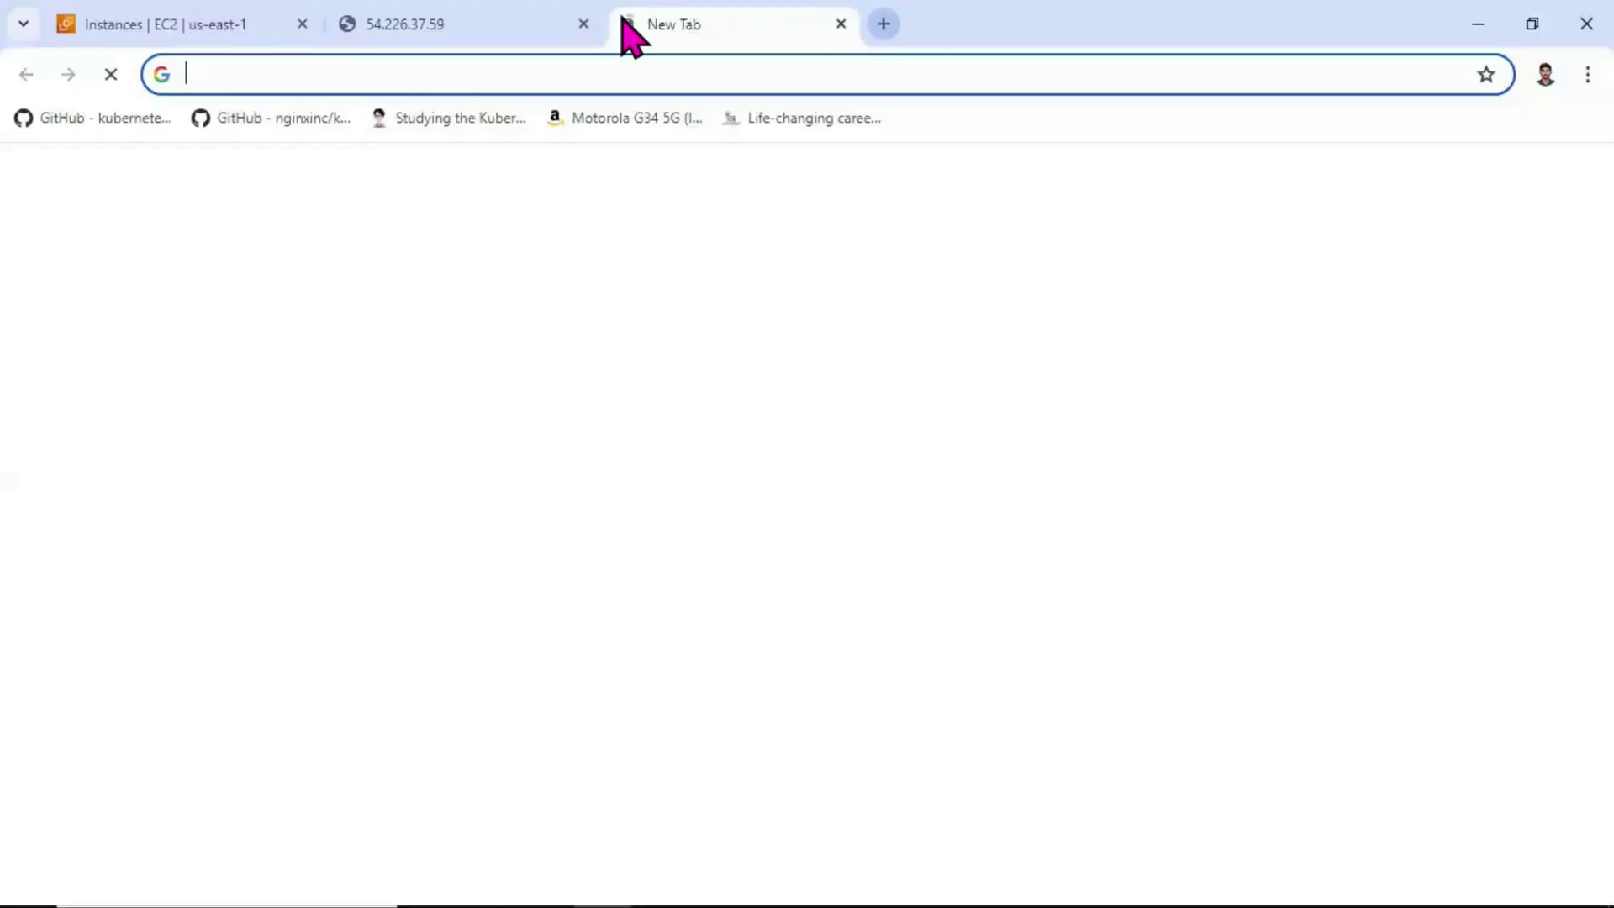
text(http://18.207.144.72)
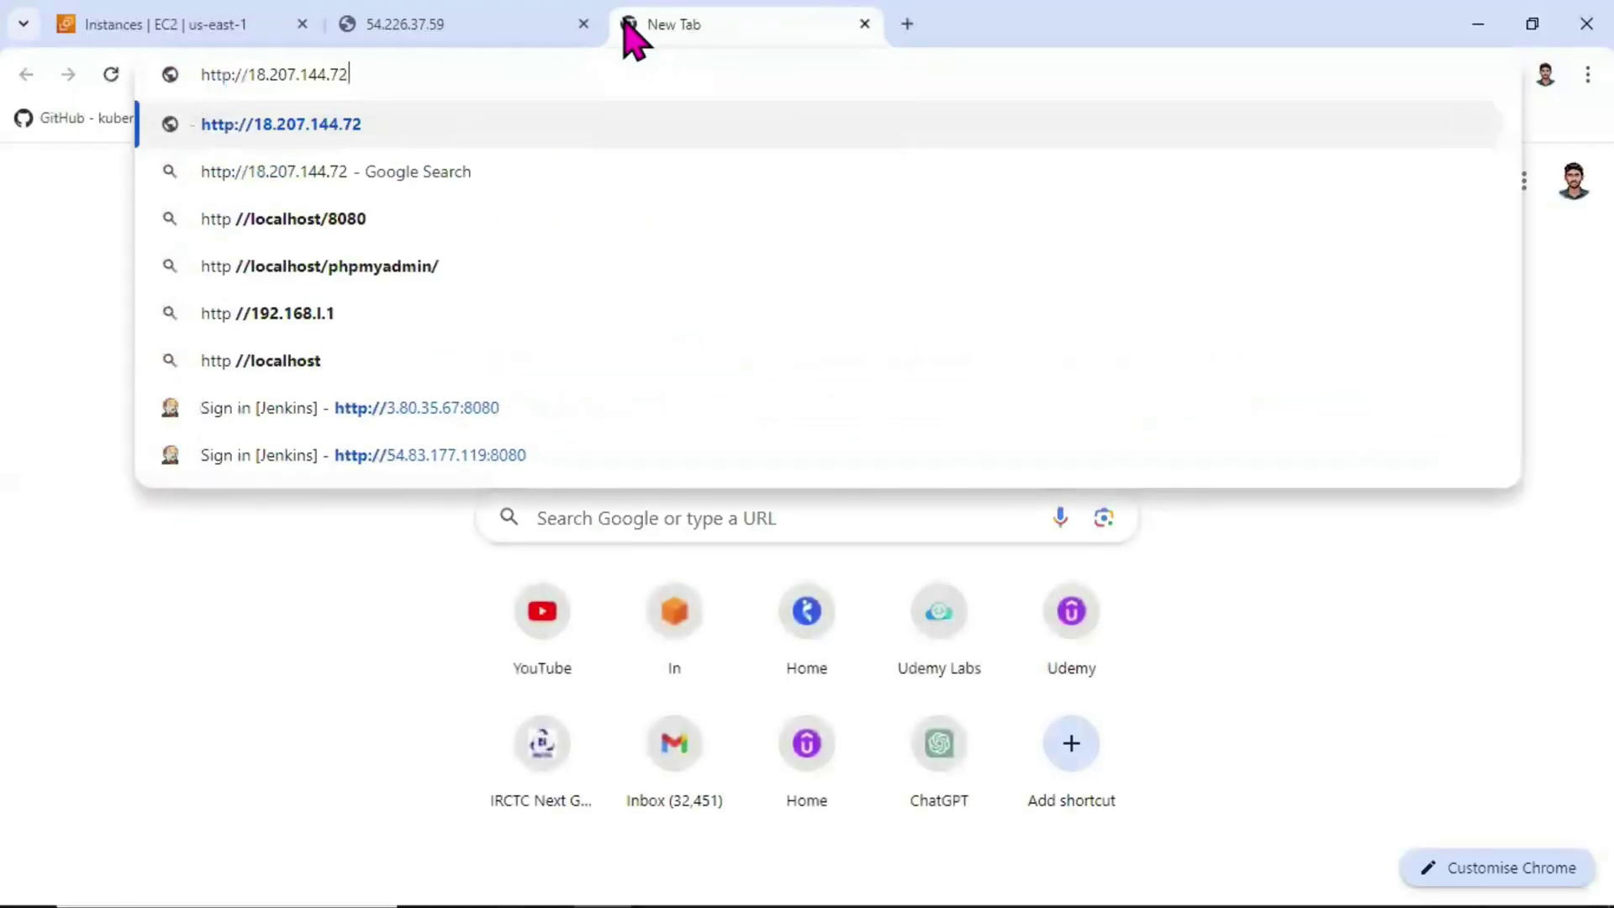
key(ctrl+v)
key(Return)
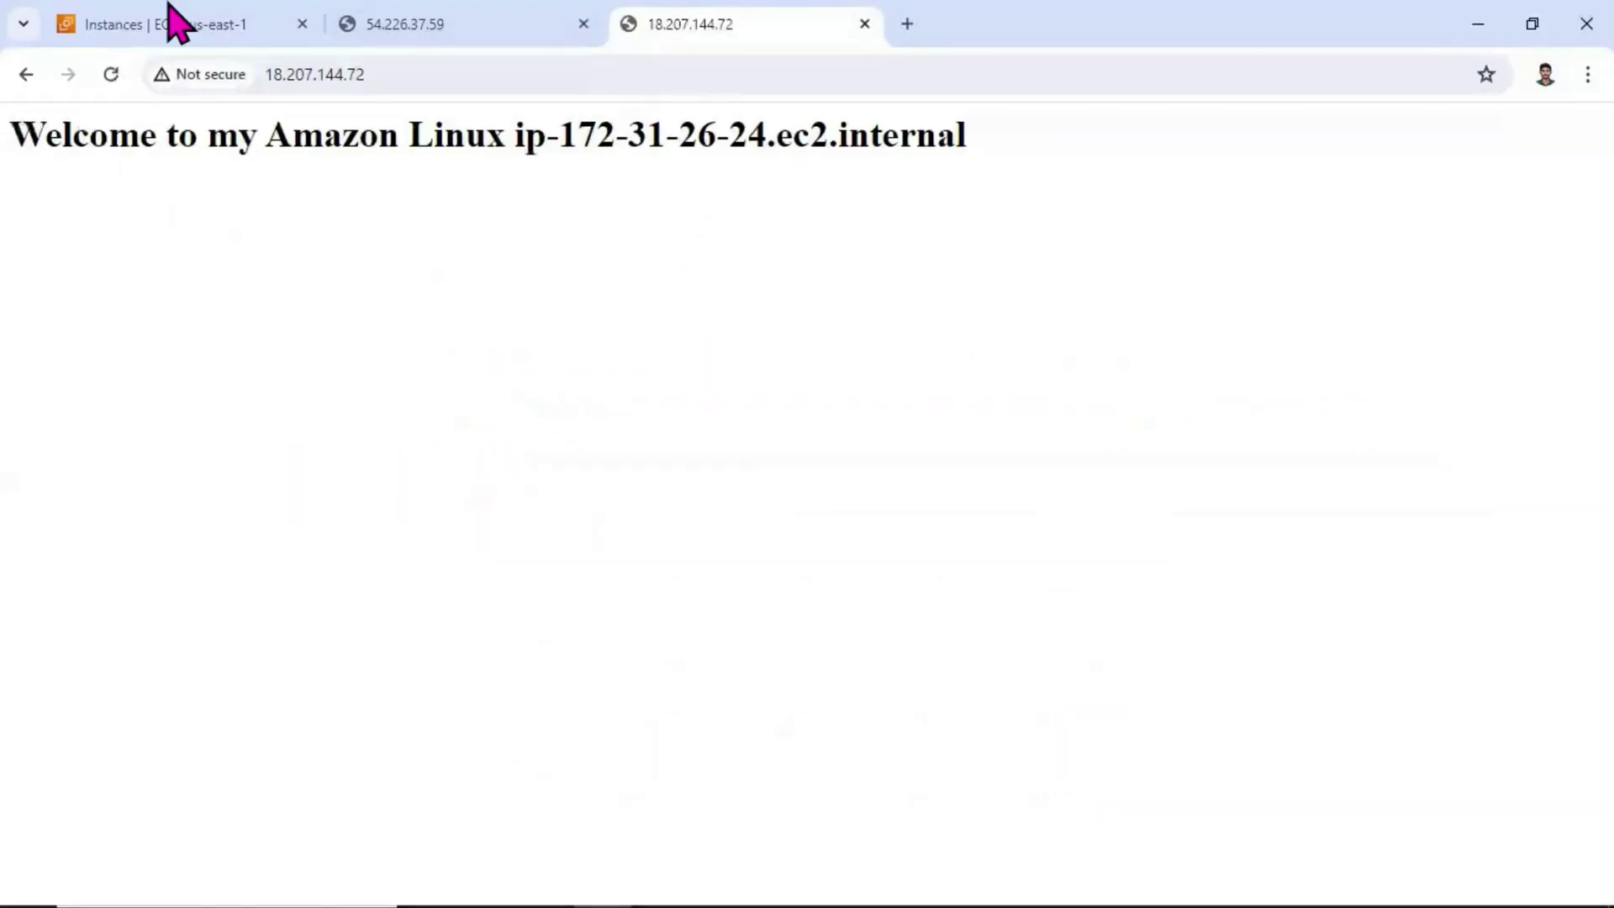
click(173, 26)
scroll(79, 685, down, 5)
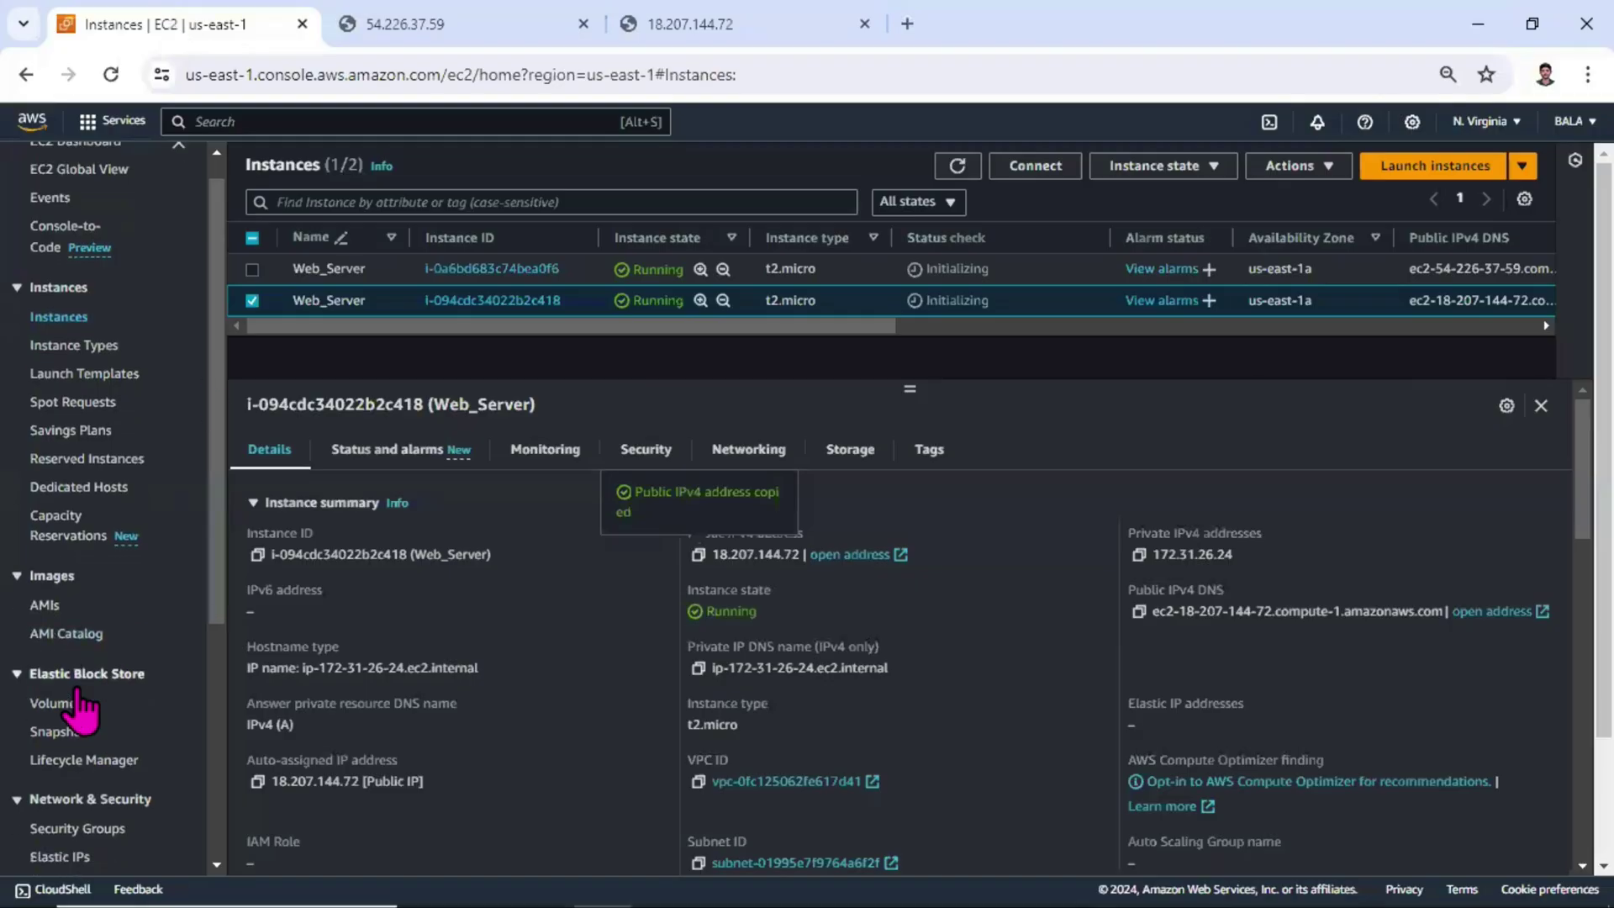
click(75, 687)
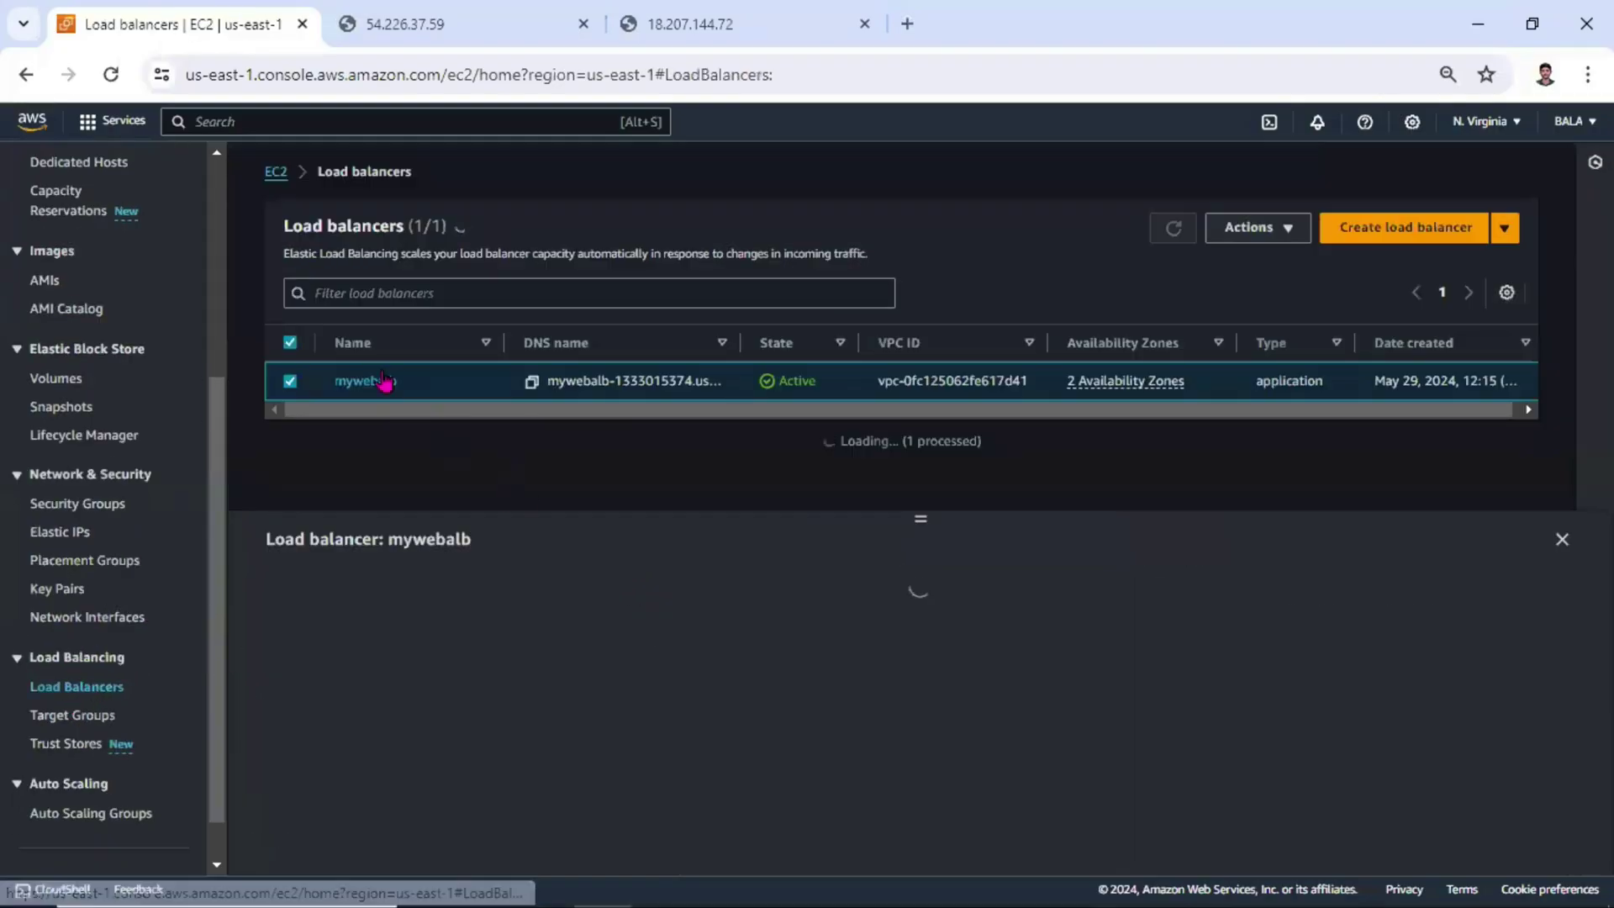
click(339, 384)
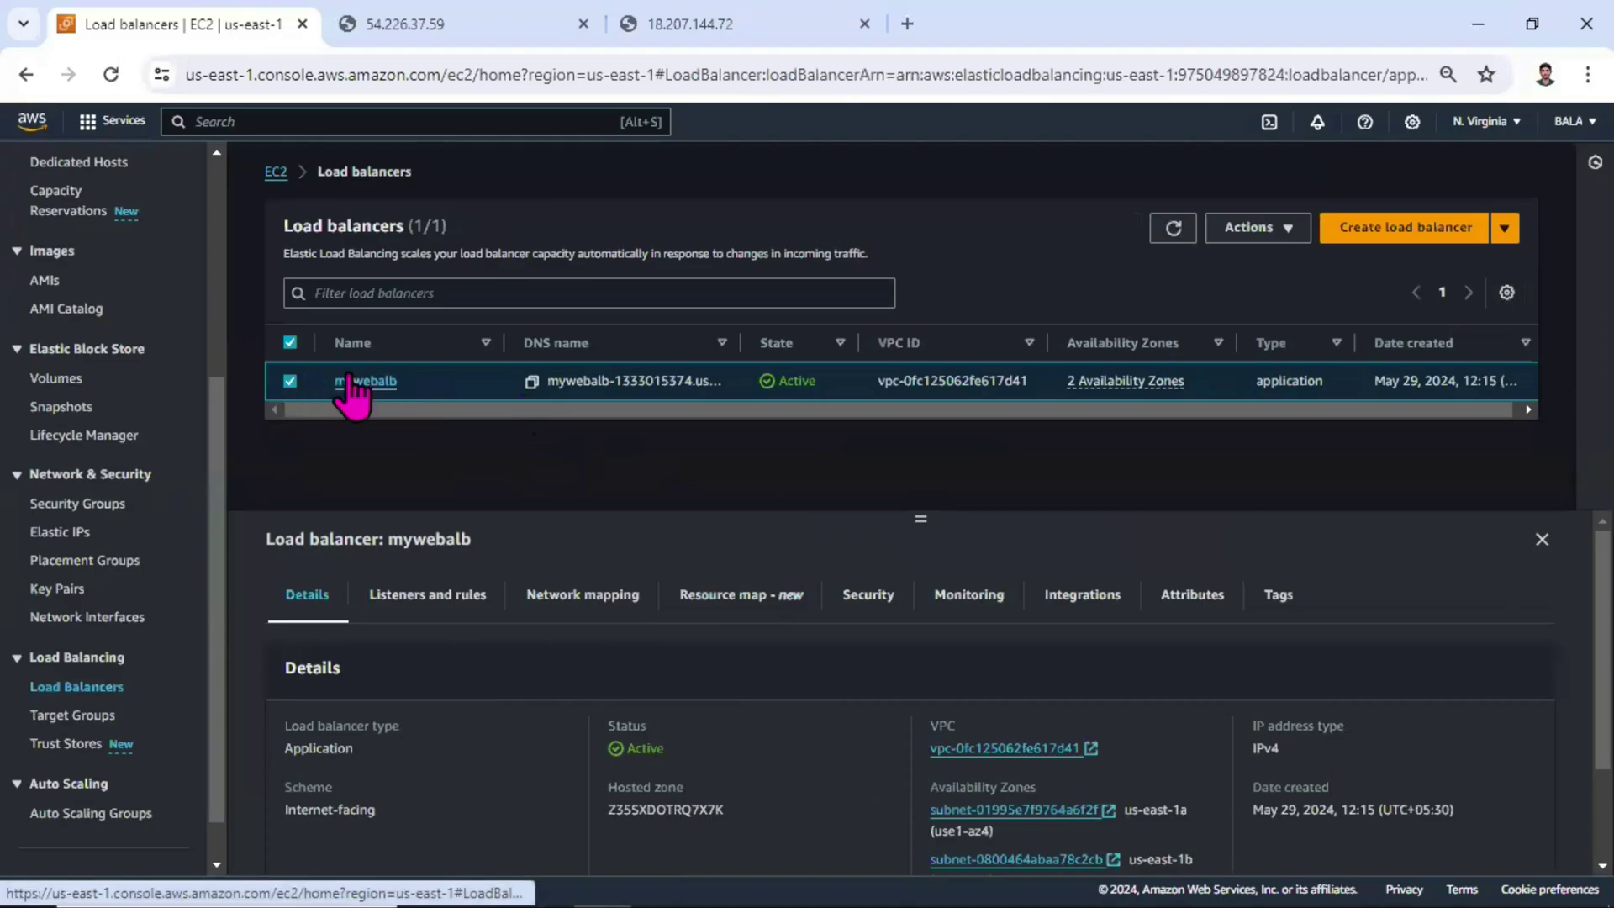
click(920, 565)
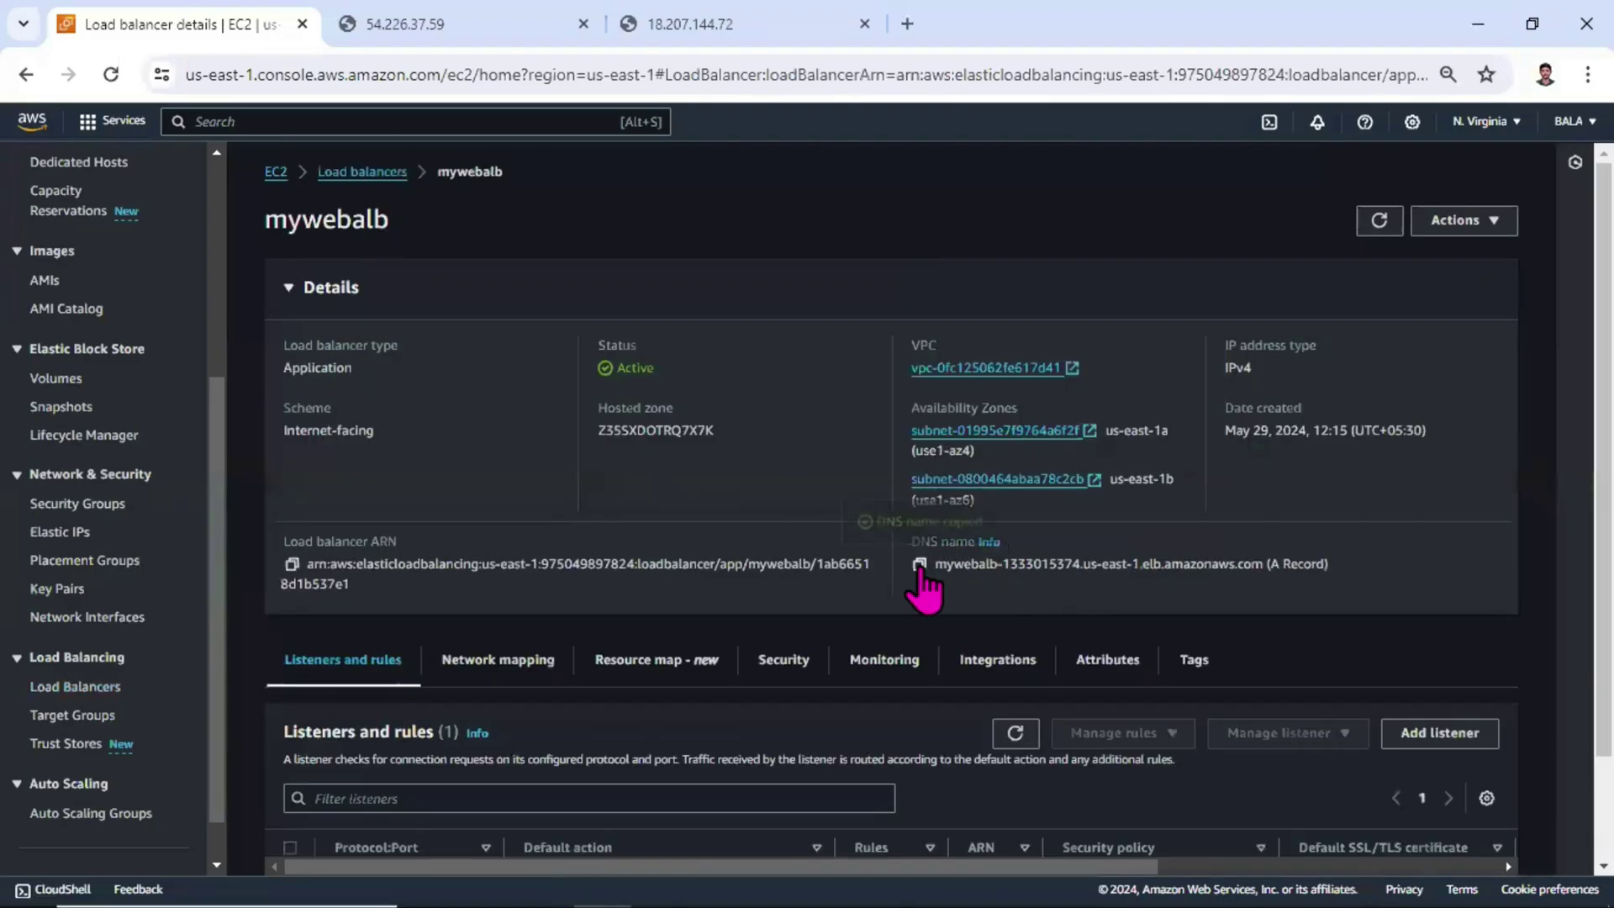
click(908, 25)
text(http://54.159.9.246)
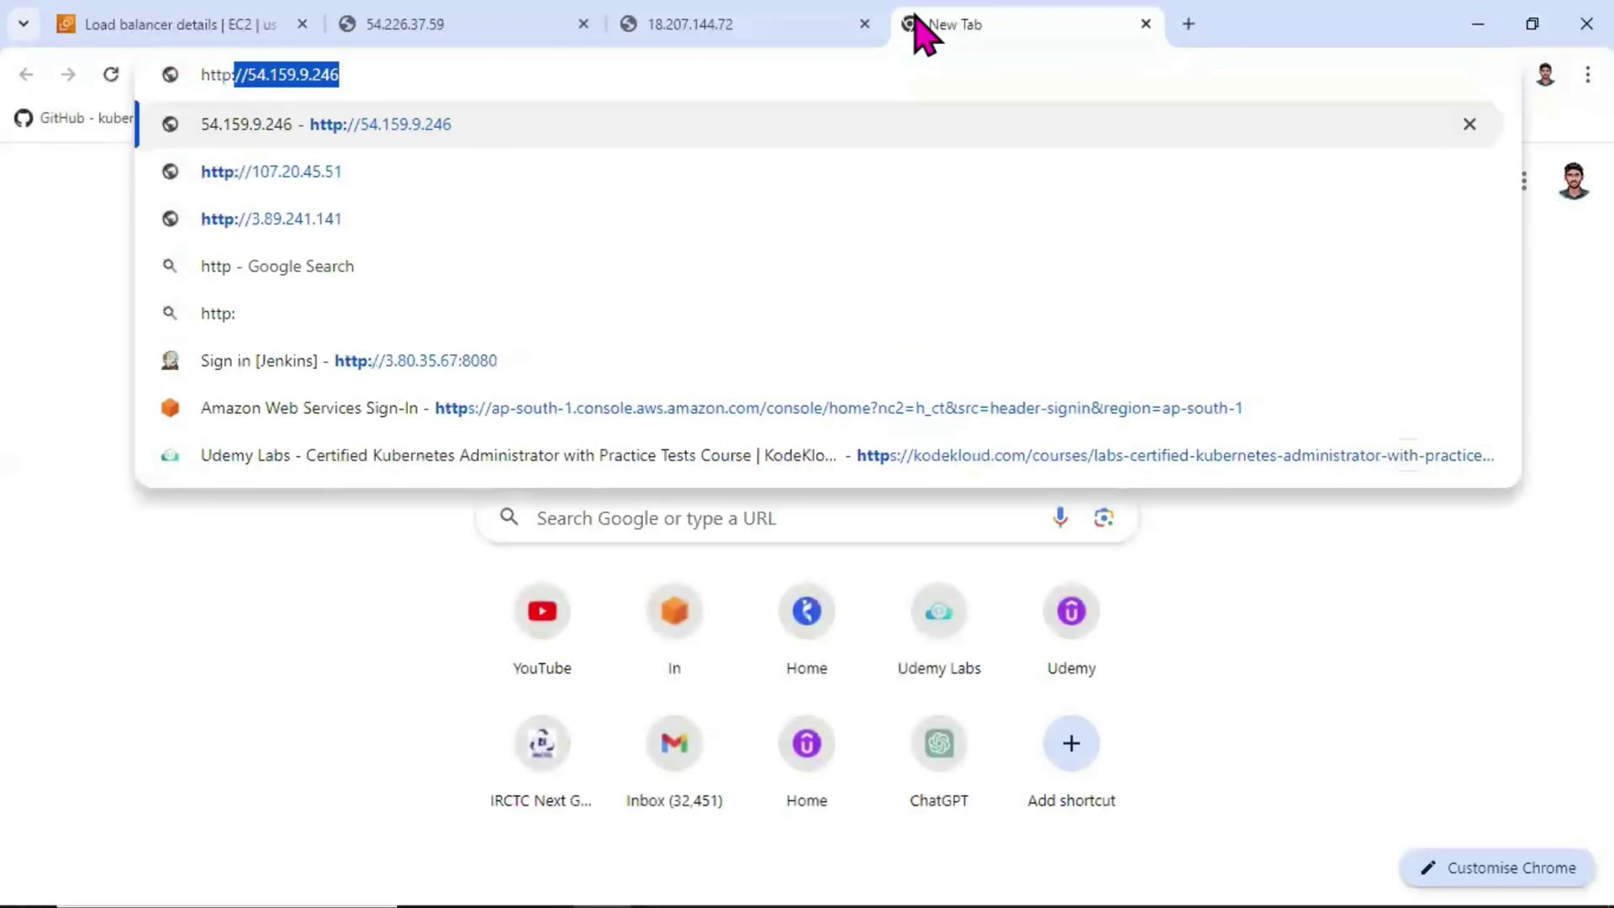
key(ctrl+v)
key(Return)
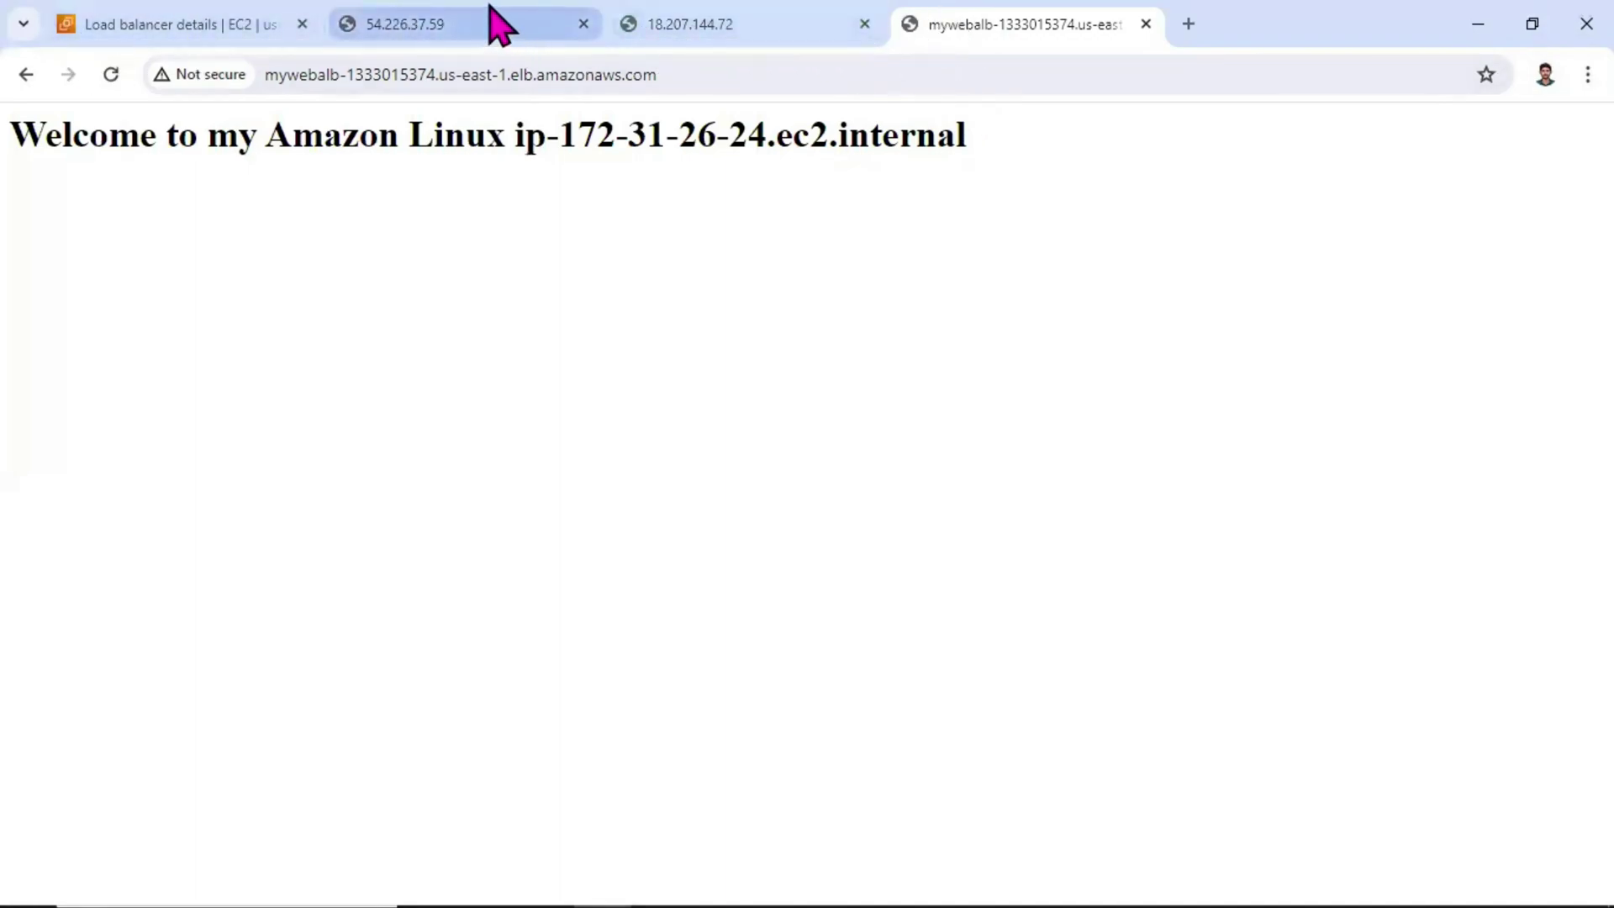
click(673, 26)
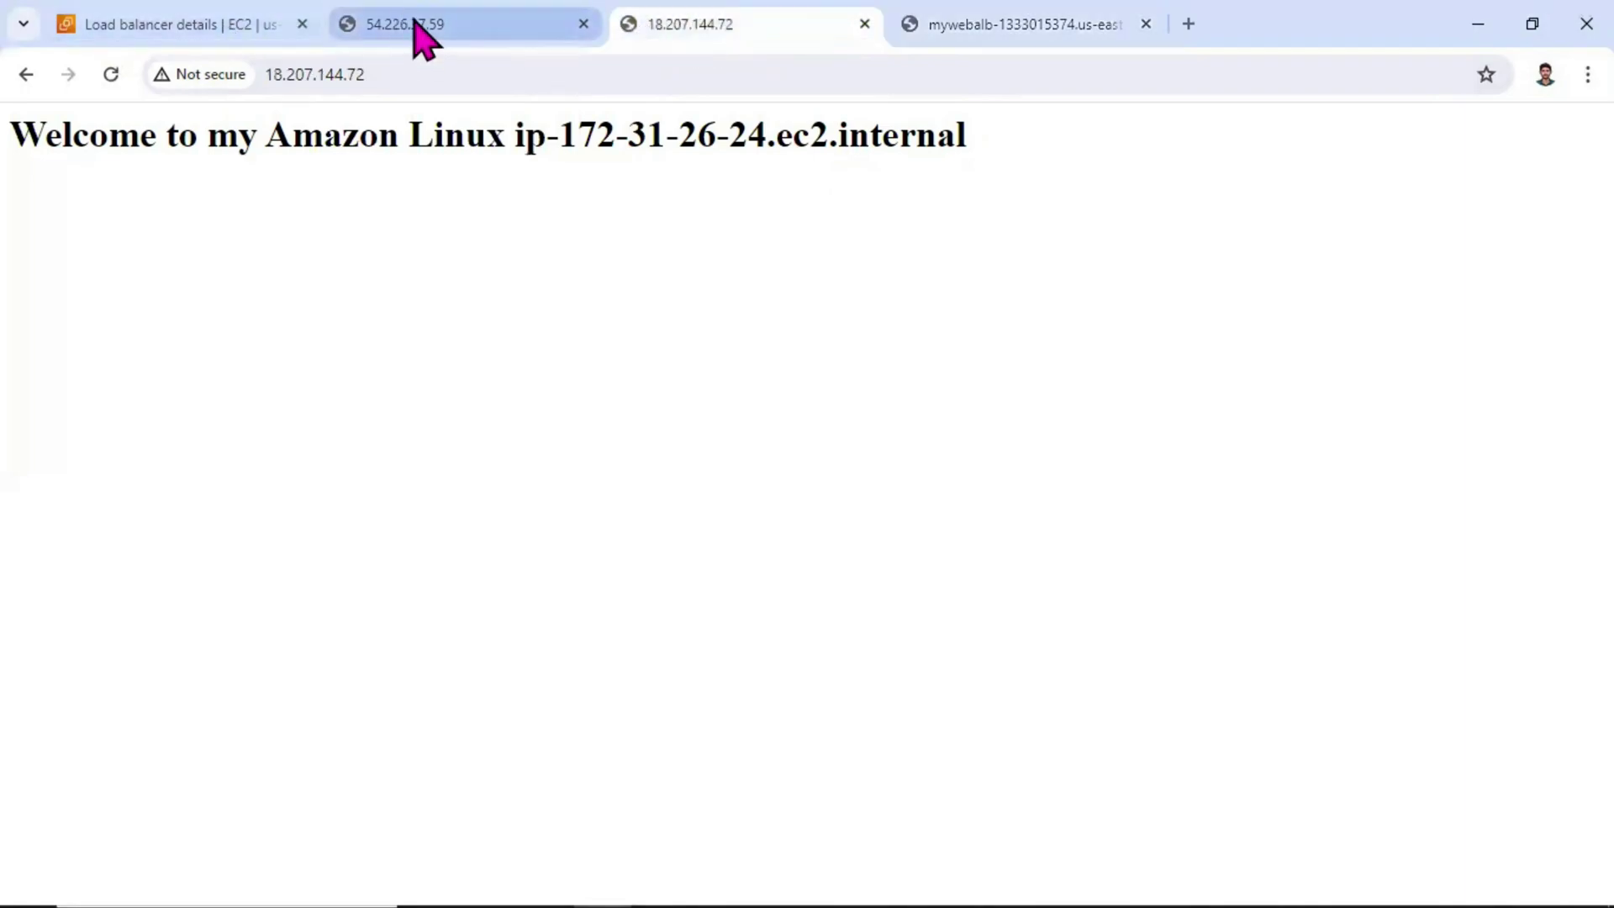
Examine the security group and its inbound and outbound rules for instance i-094cdc34022b2c418.
click(145, 23)
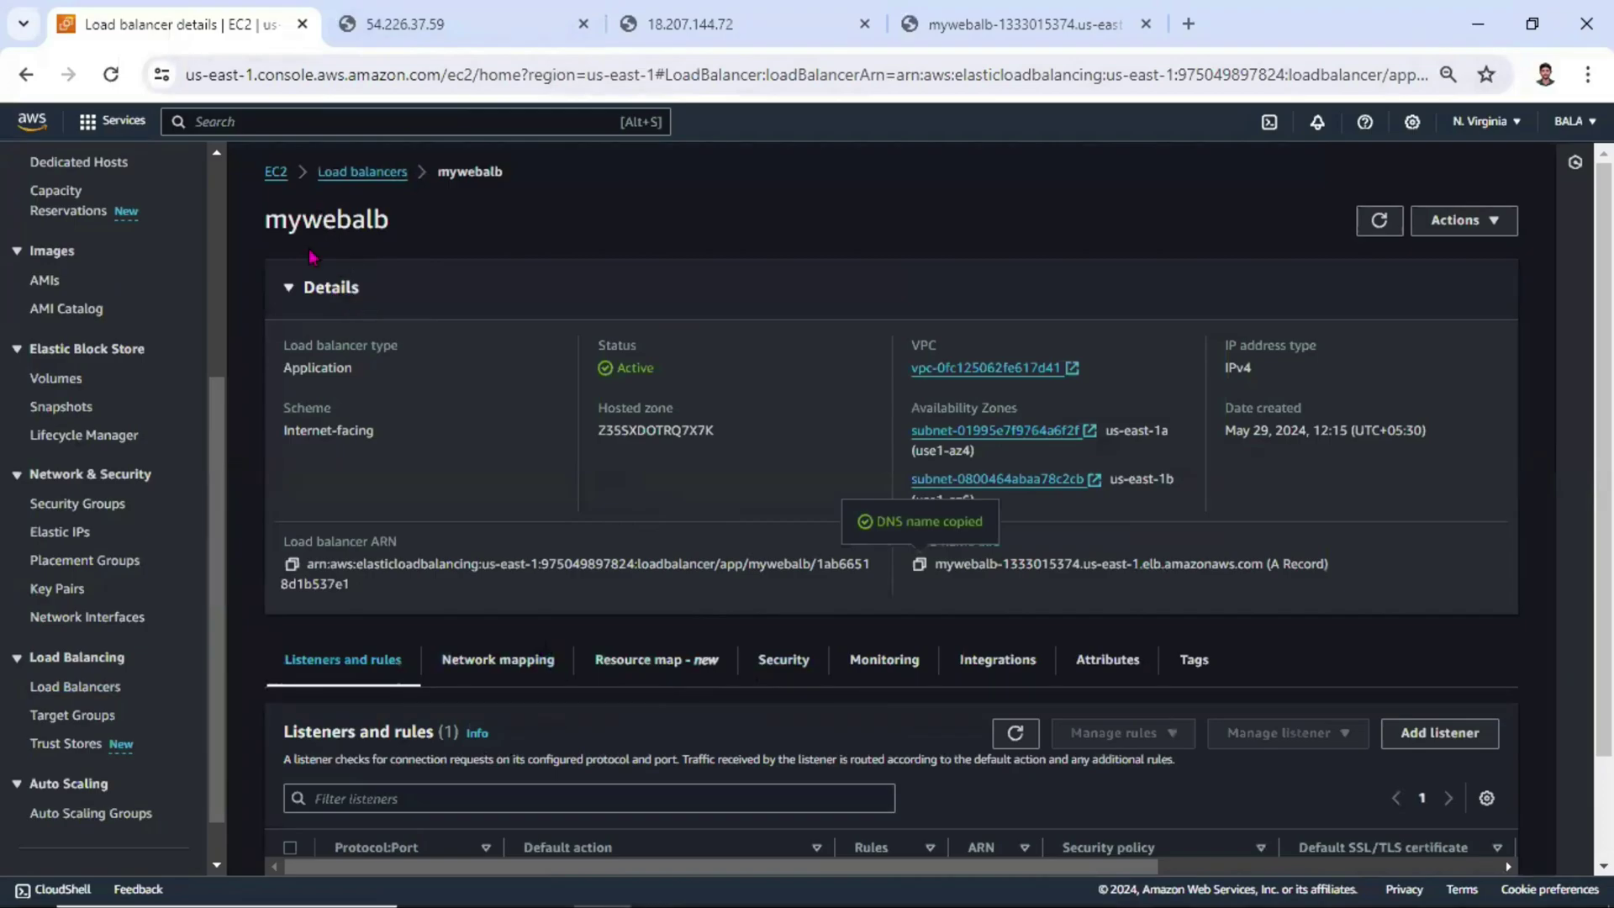
scroll(117, 433, up, 4)
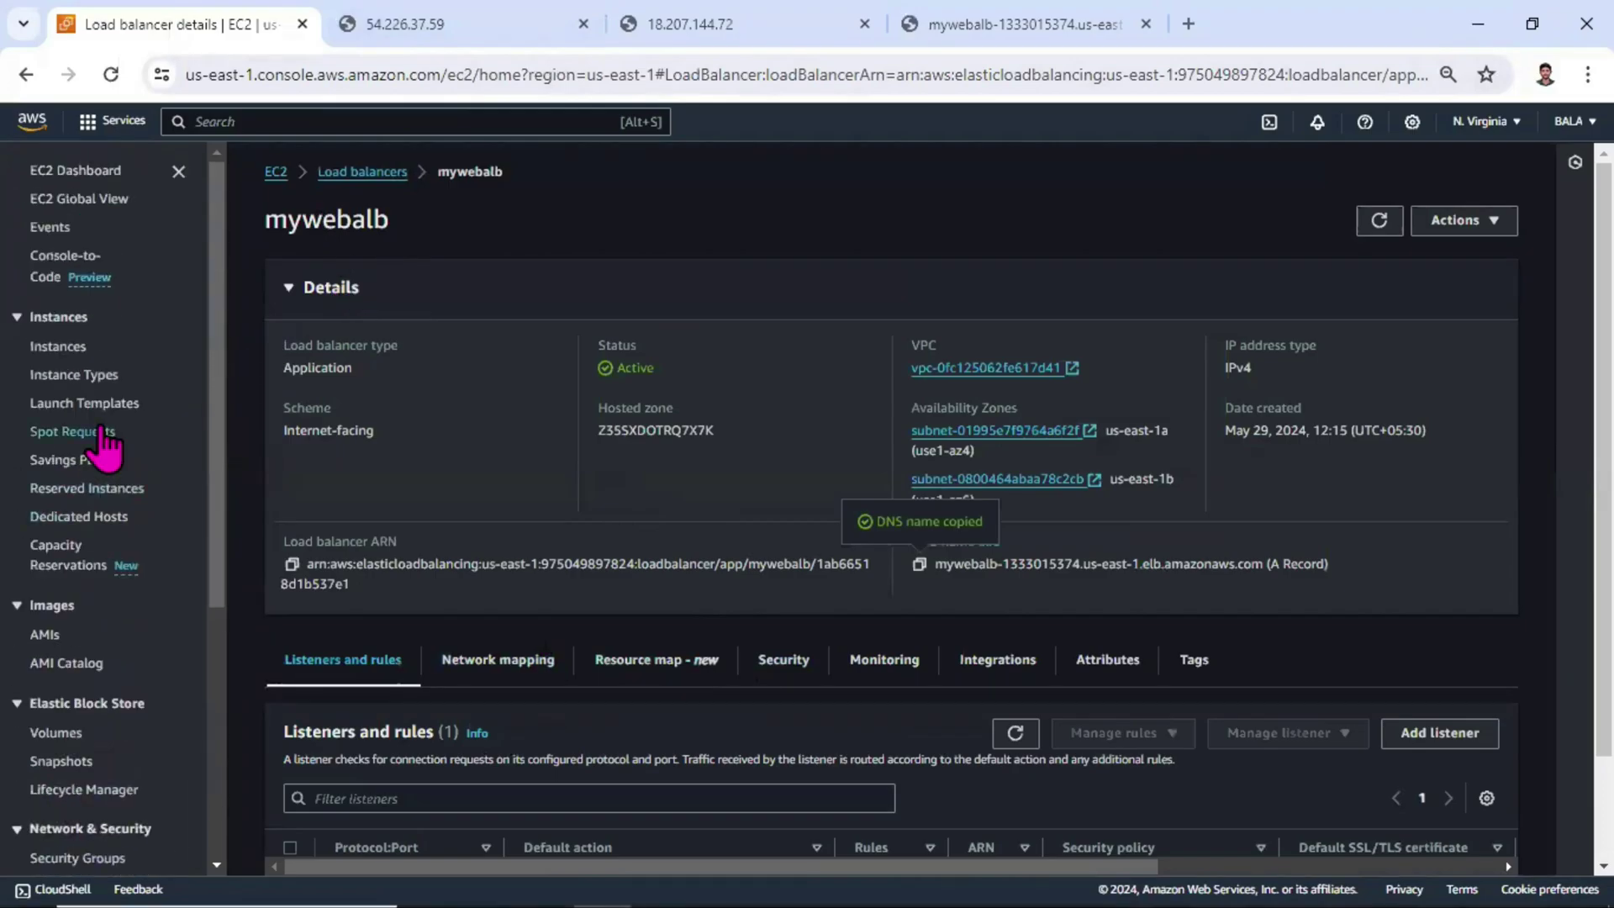
scroll(109, 450, down, 1)
scroll(103, 416, up, 2)
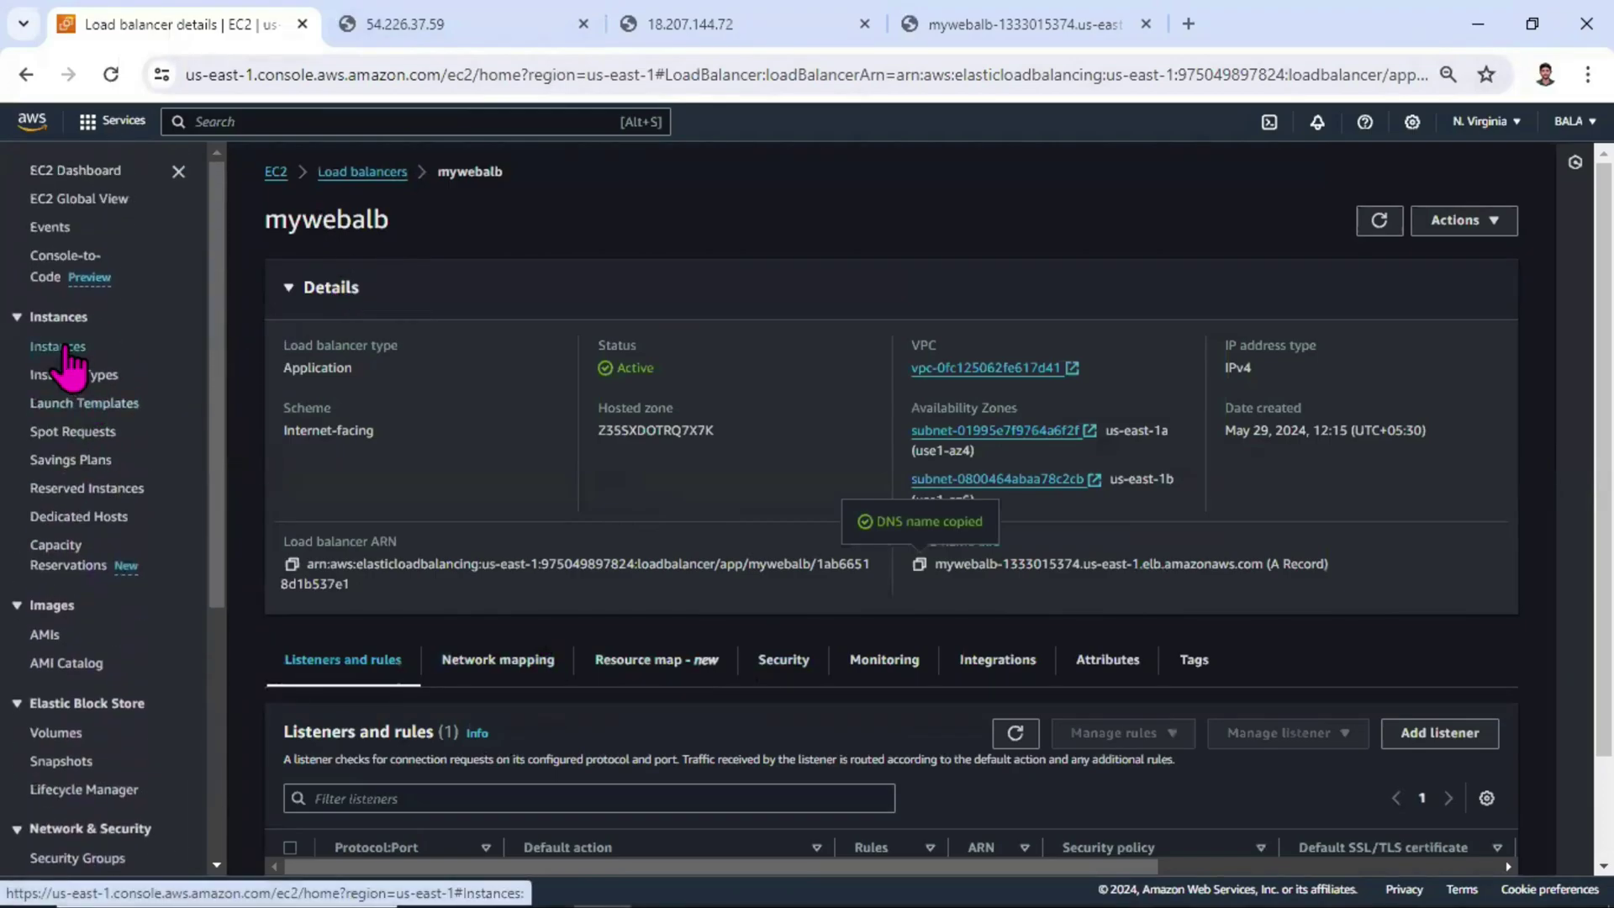
click(66, 348)
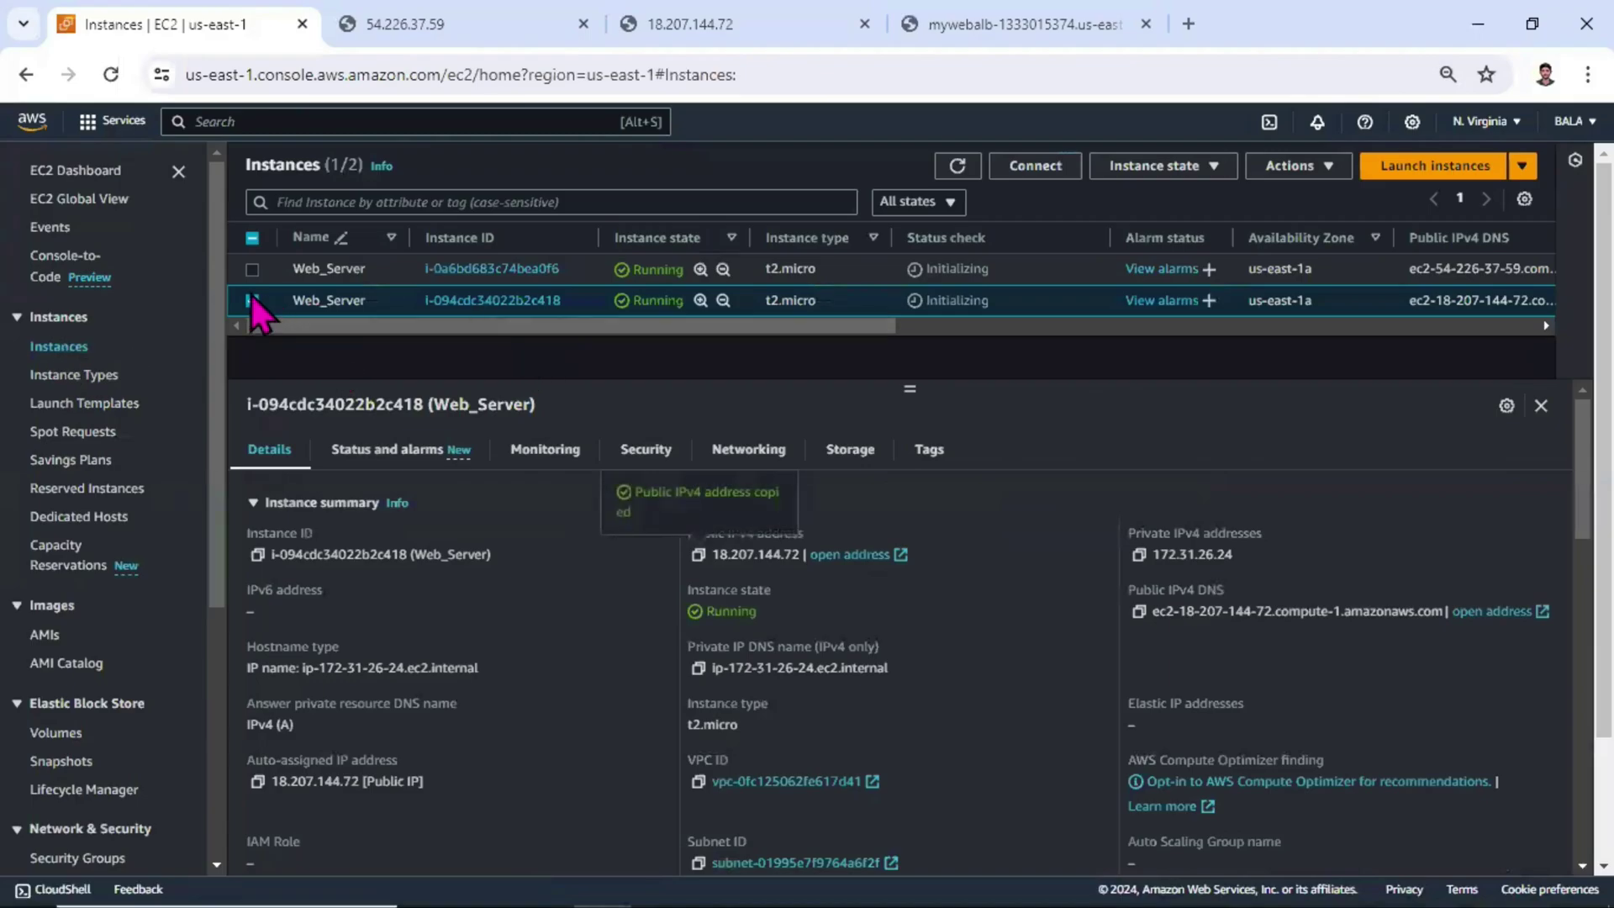
click(646, 452)
scroll(461, 653, down, 2)
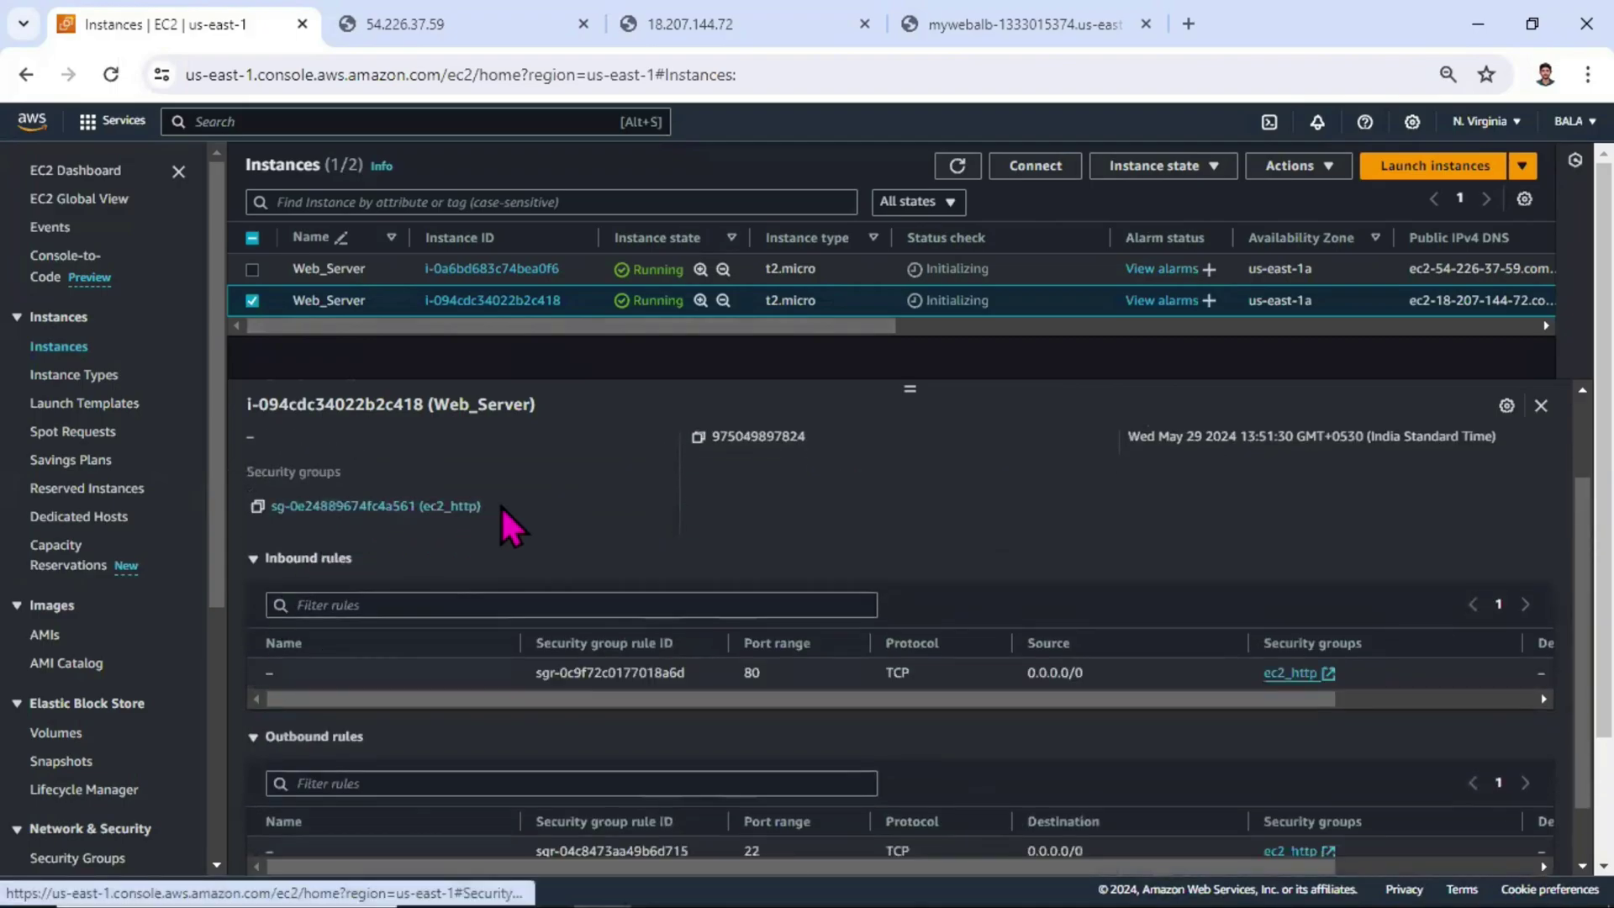
drag(496, 506, 259, 528)
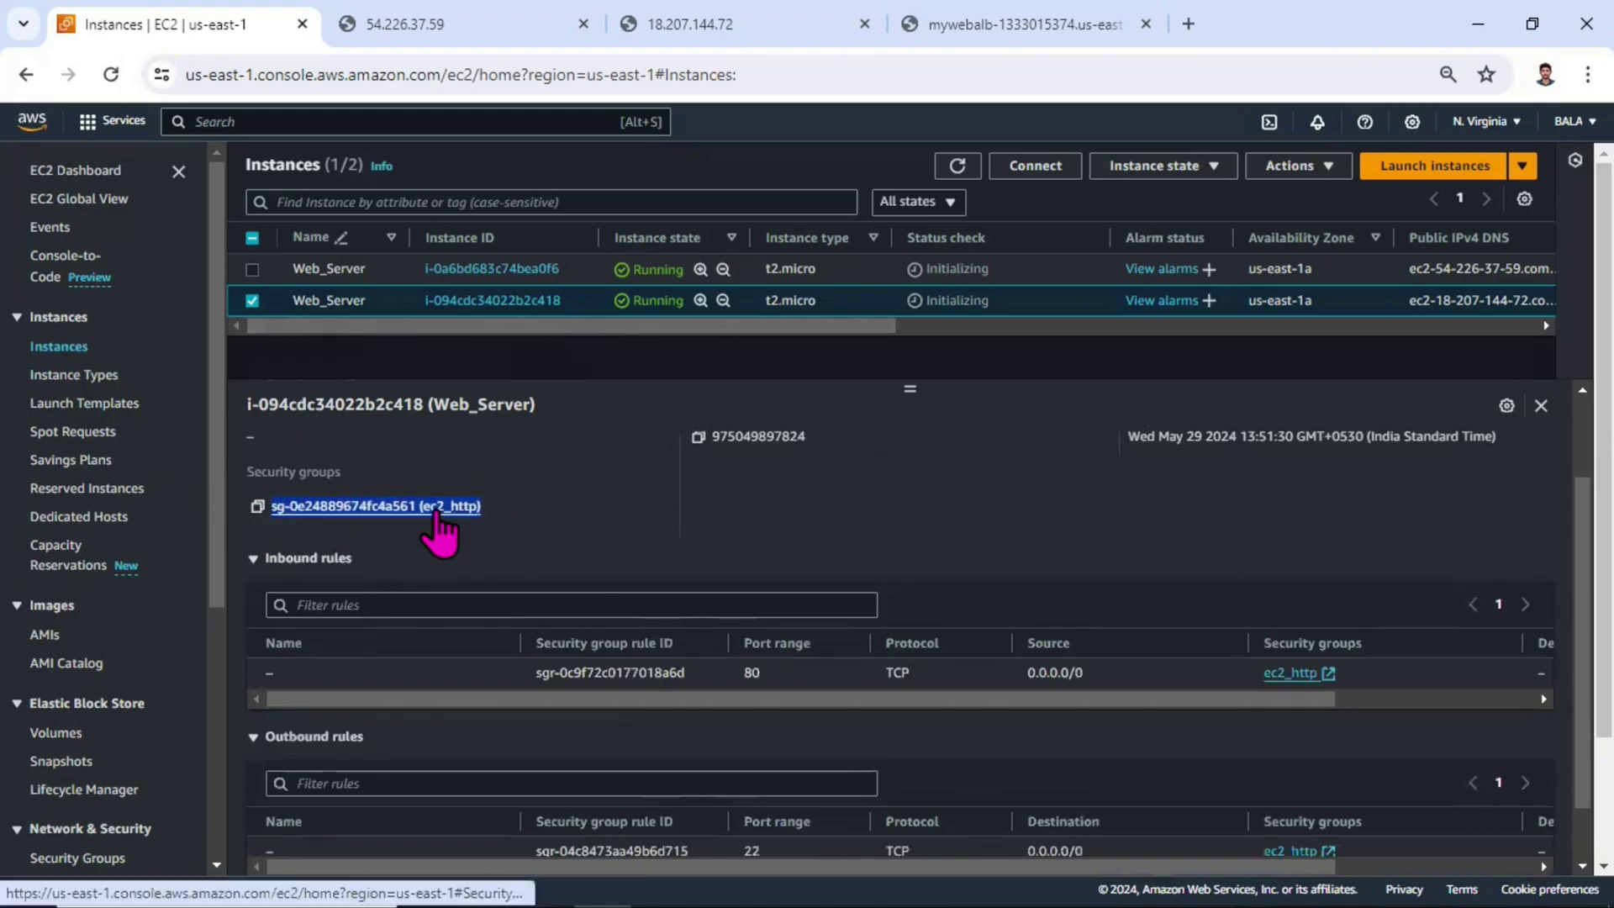
scroll(456, 520, up, 2)
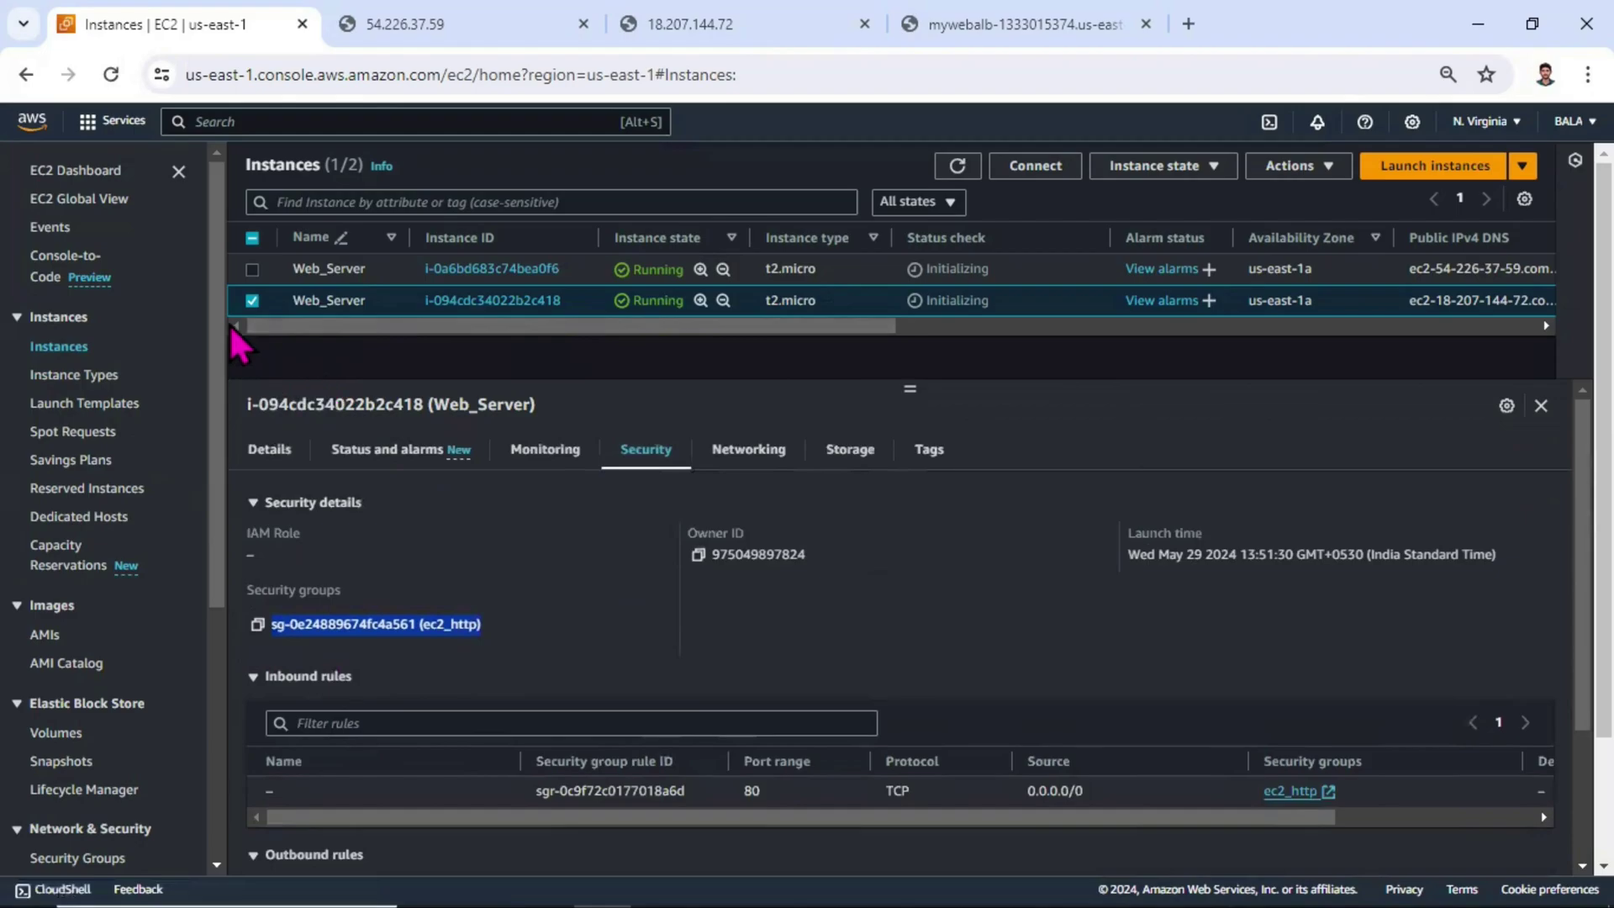
Check which security group is attached to instance i-0a6bd683c74bea0f6.
click(257, 303)
click(251, 268)
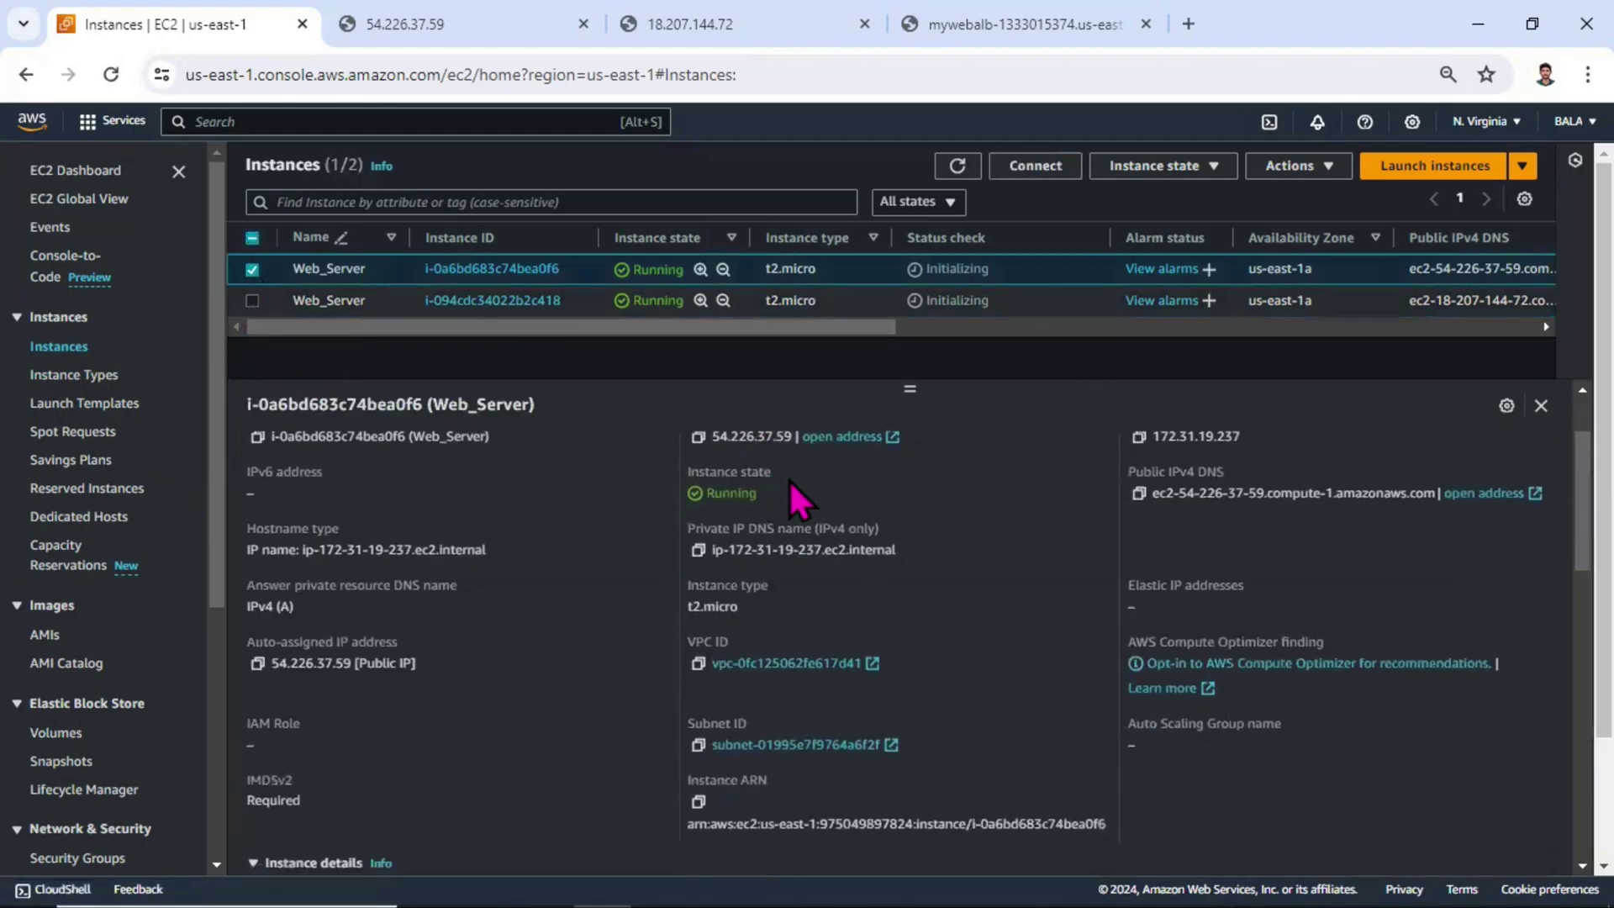
click(655, 445)
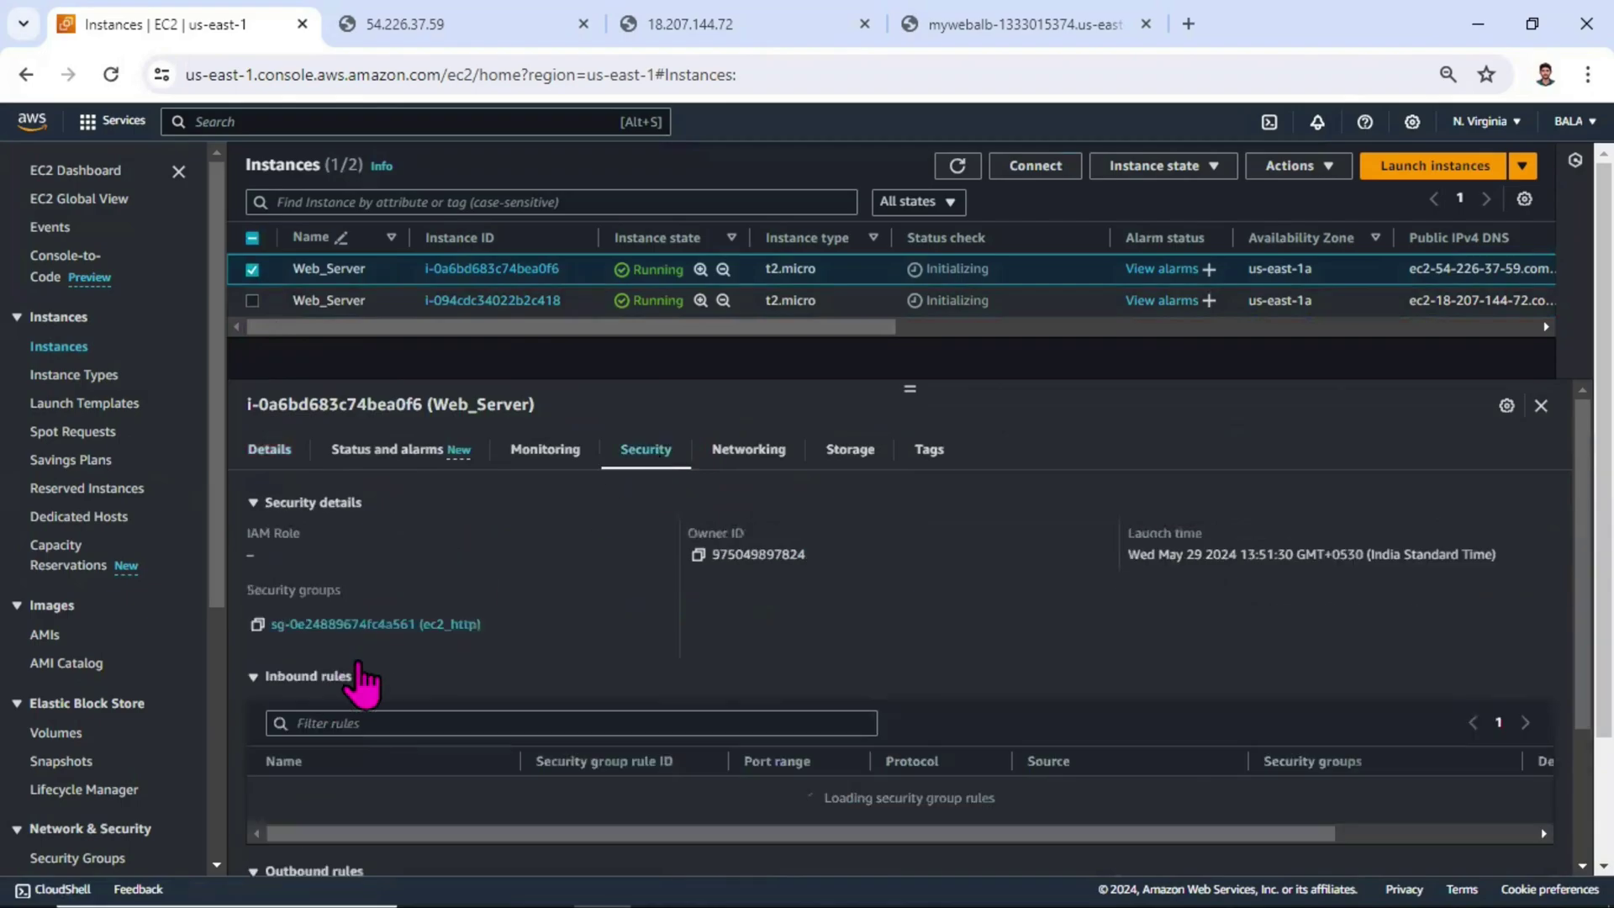
drag(413, 620, 268, 628)
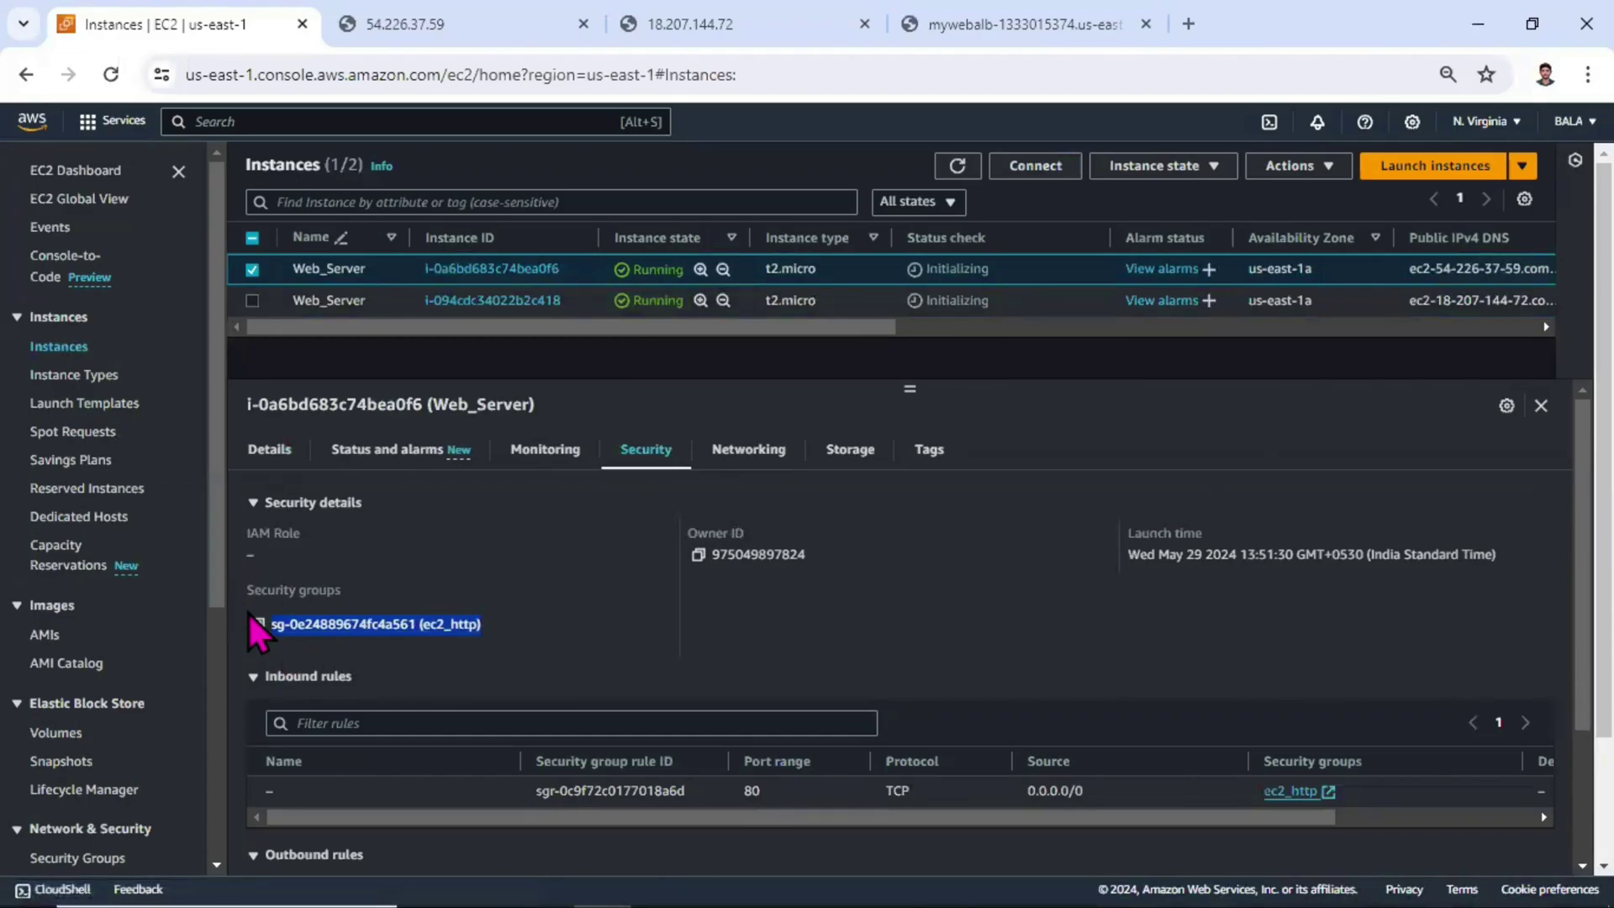
Open the ec2_http security group's inbound rules for editing, and check the 54.226.37.59 page for comparison with its source setting.
click(468, 626)
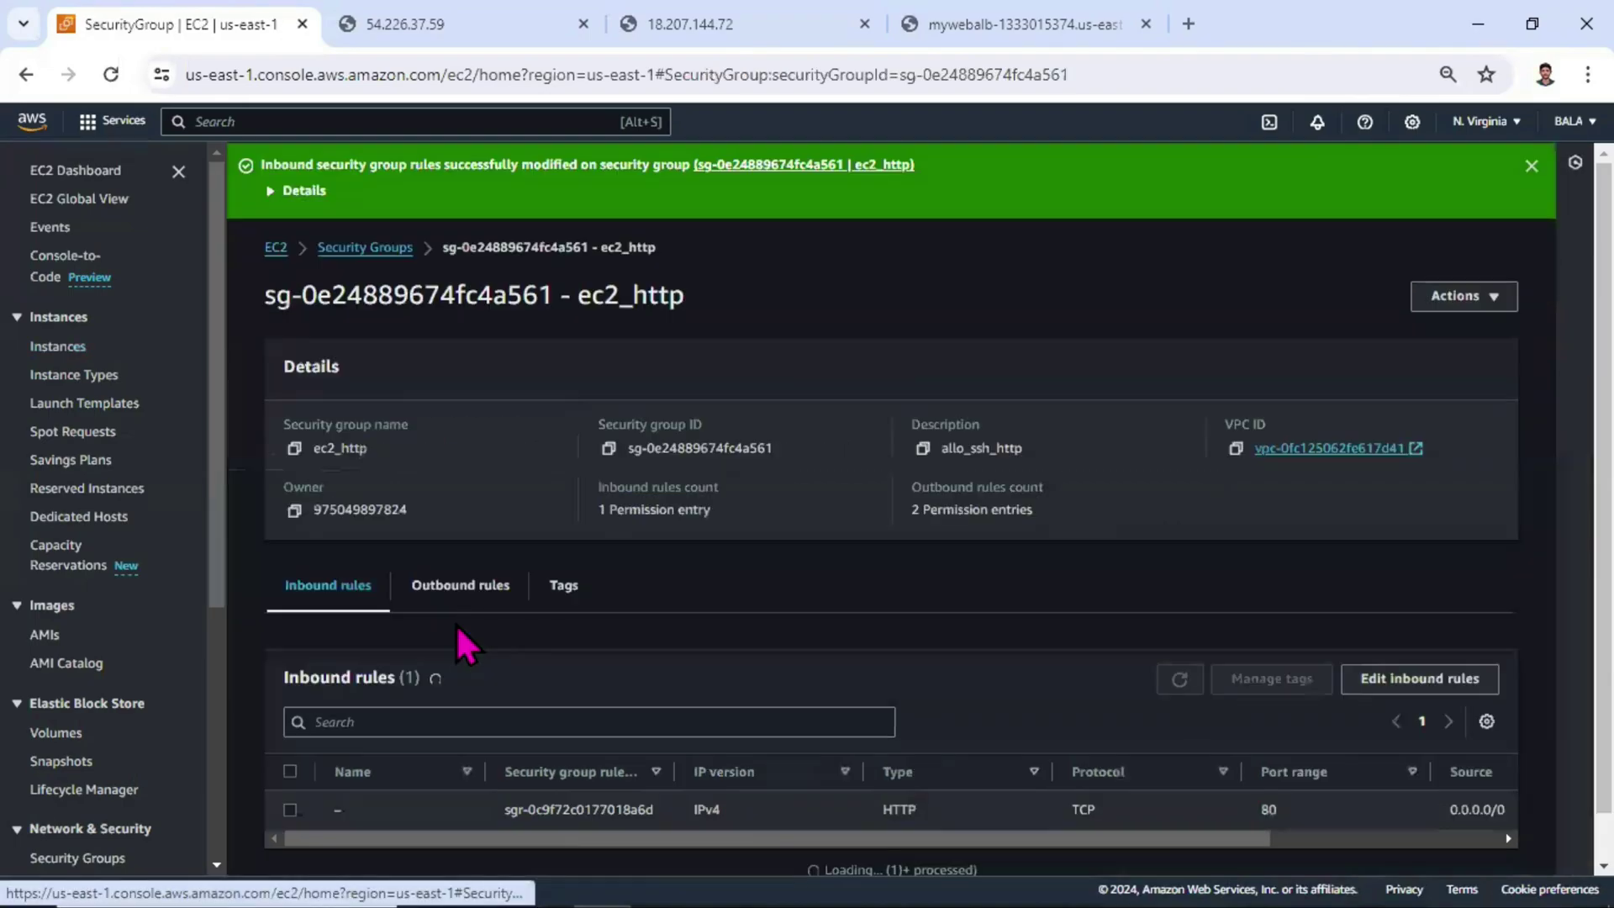
click(1445, 683)
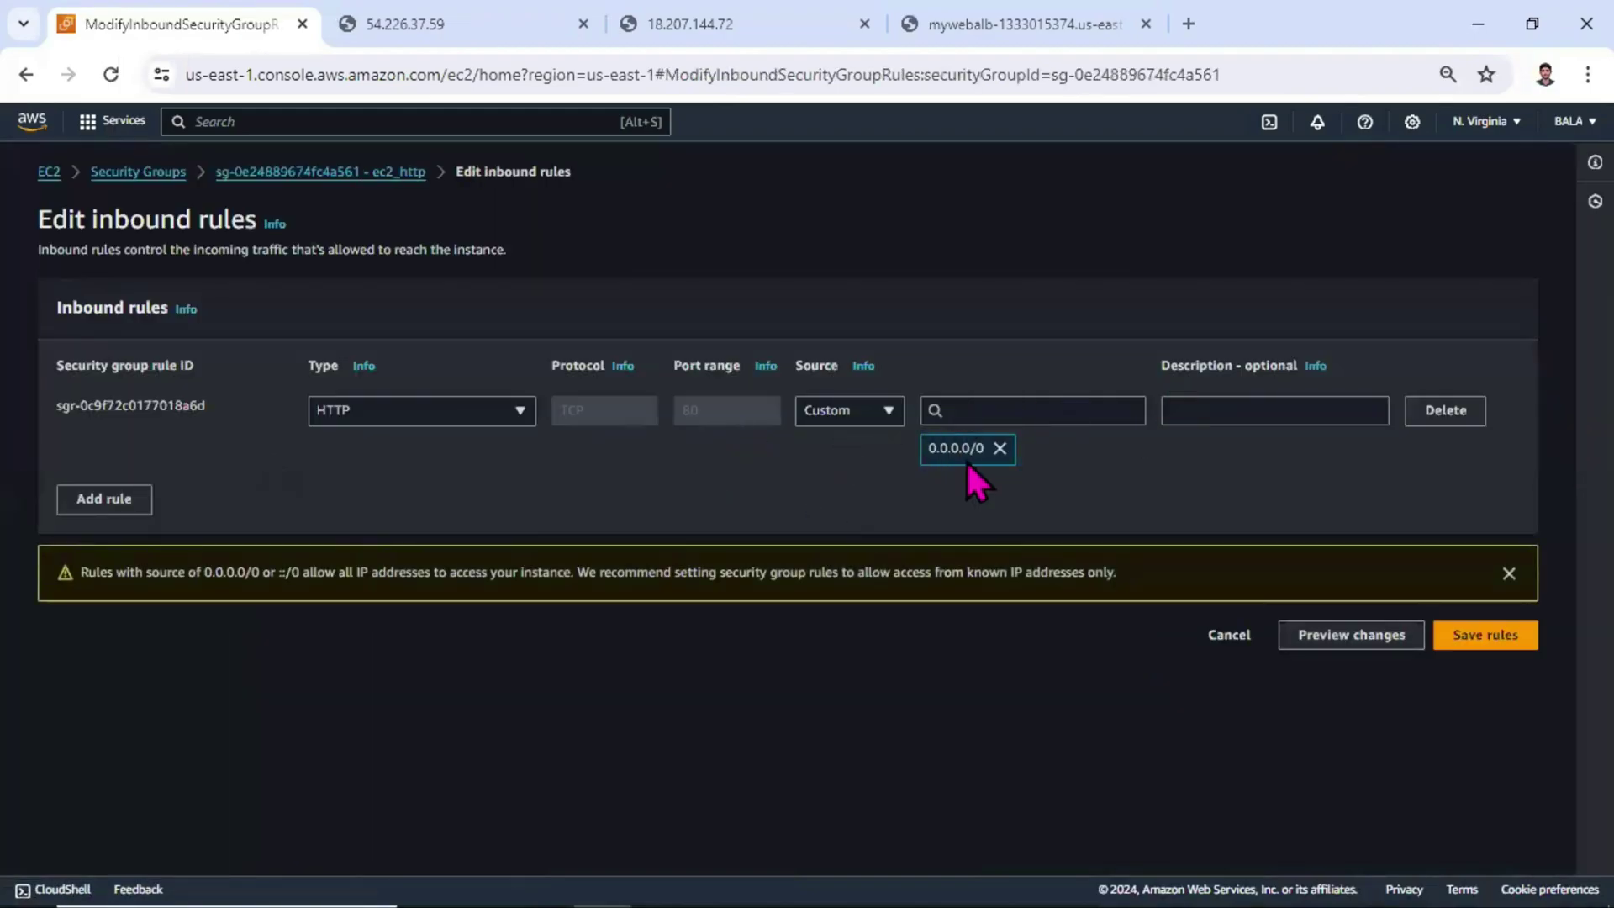
drag(984, 454, 948, 454)
click(479, 23)
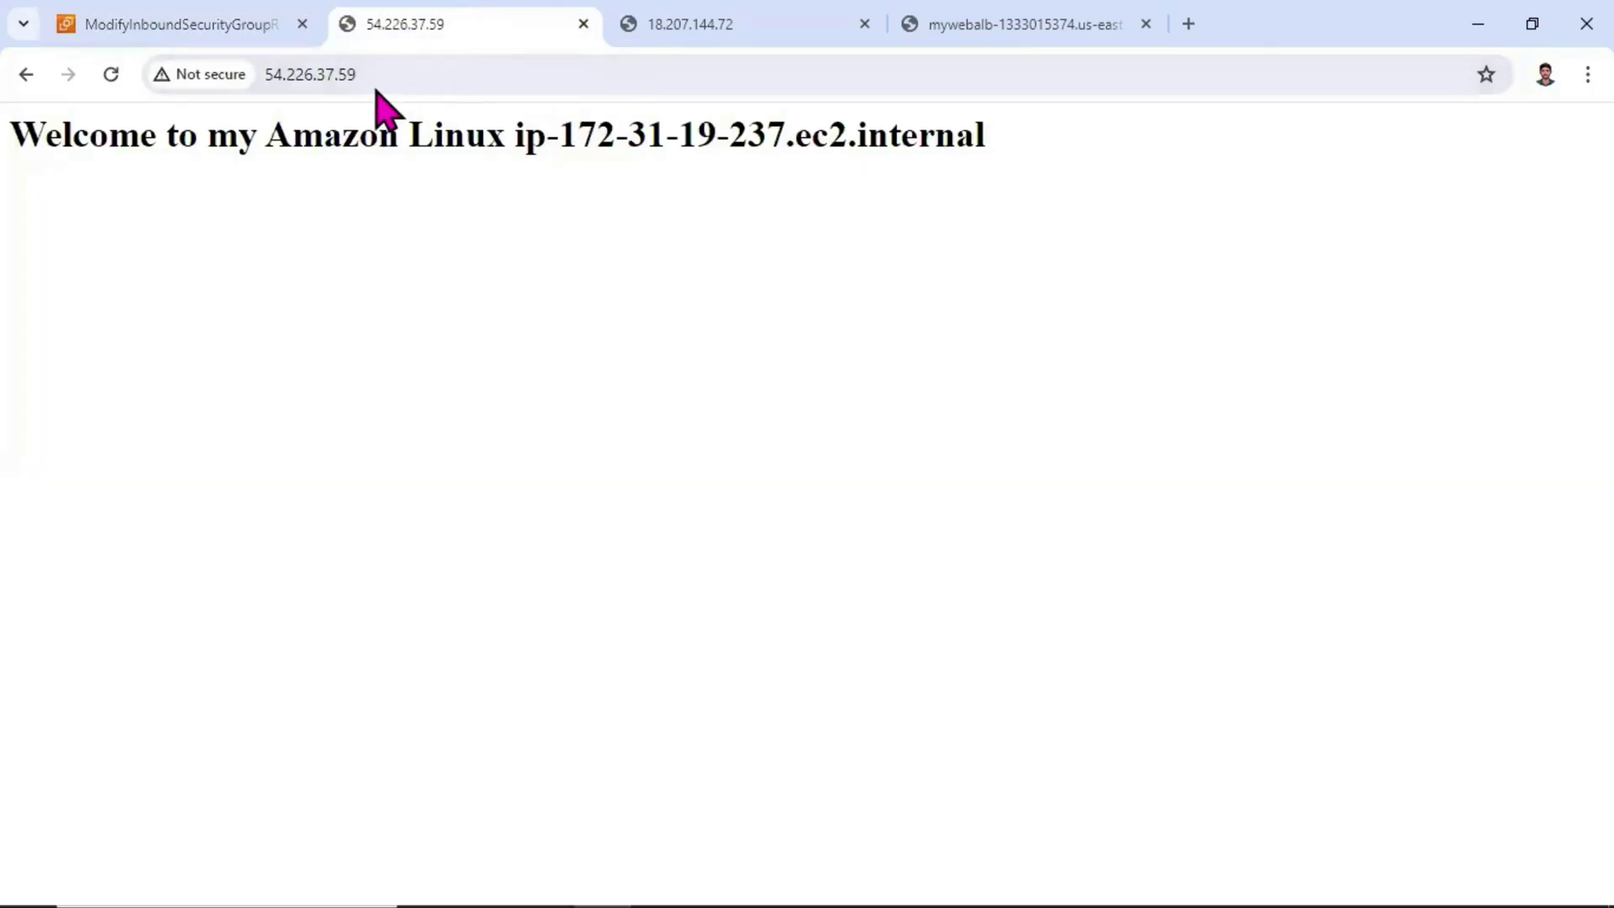
click(205, 11)
Delete the existing inbound rule of ec2_http and add a new rule of type HTTP.
click(1445, 410)
click(133, 450)
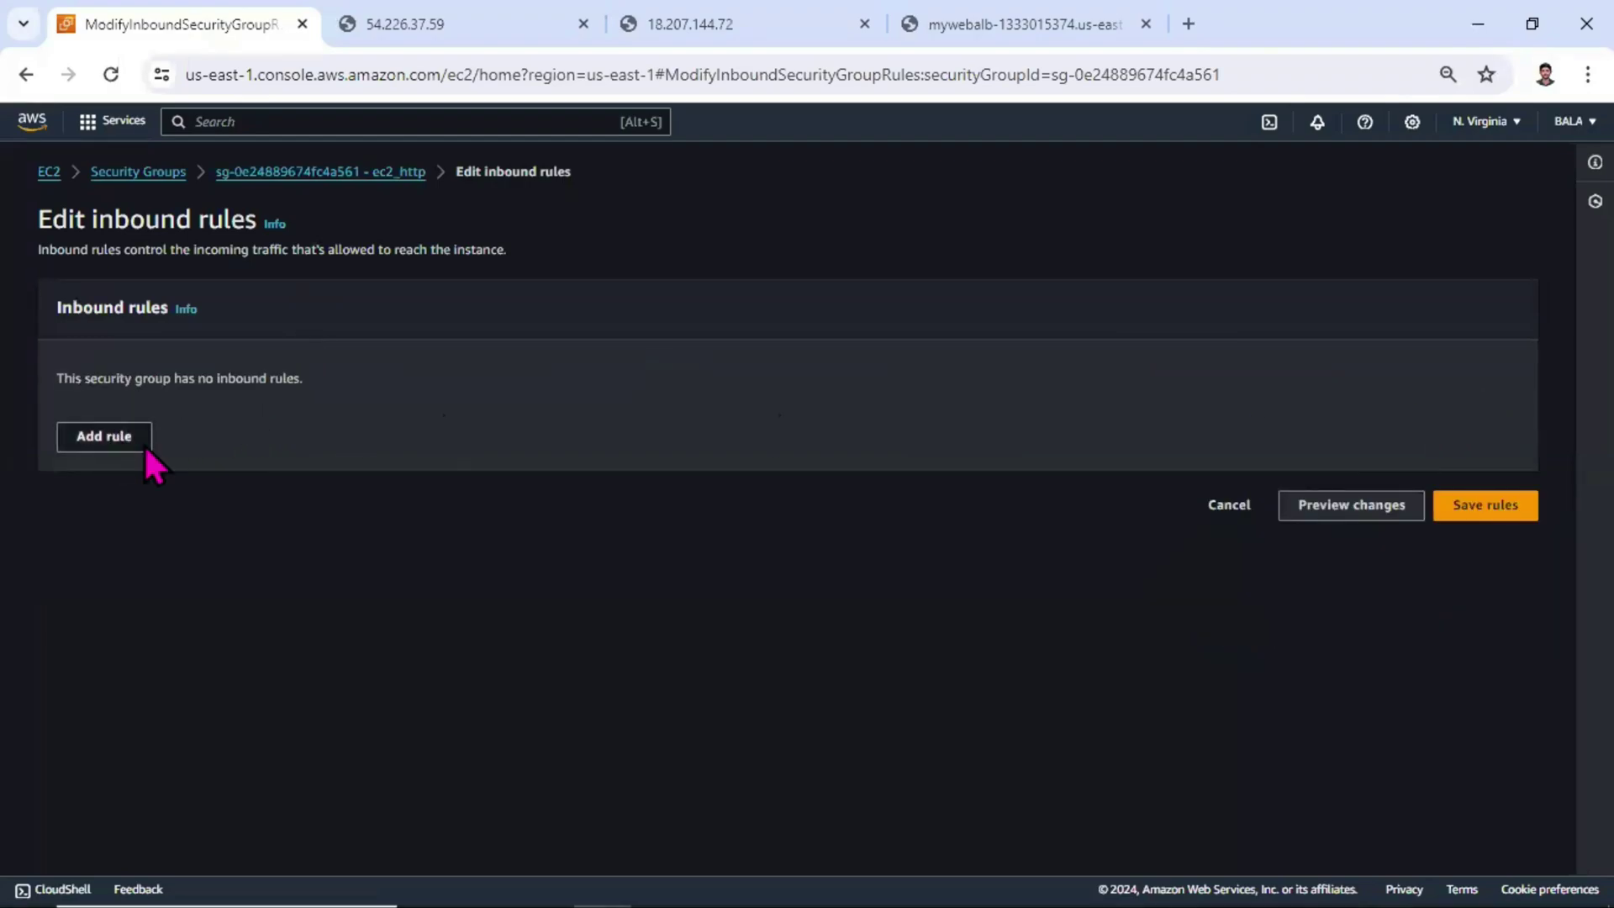
click(434, 412)
text(http)
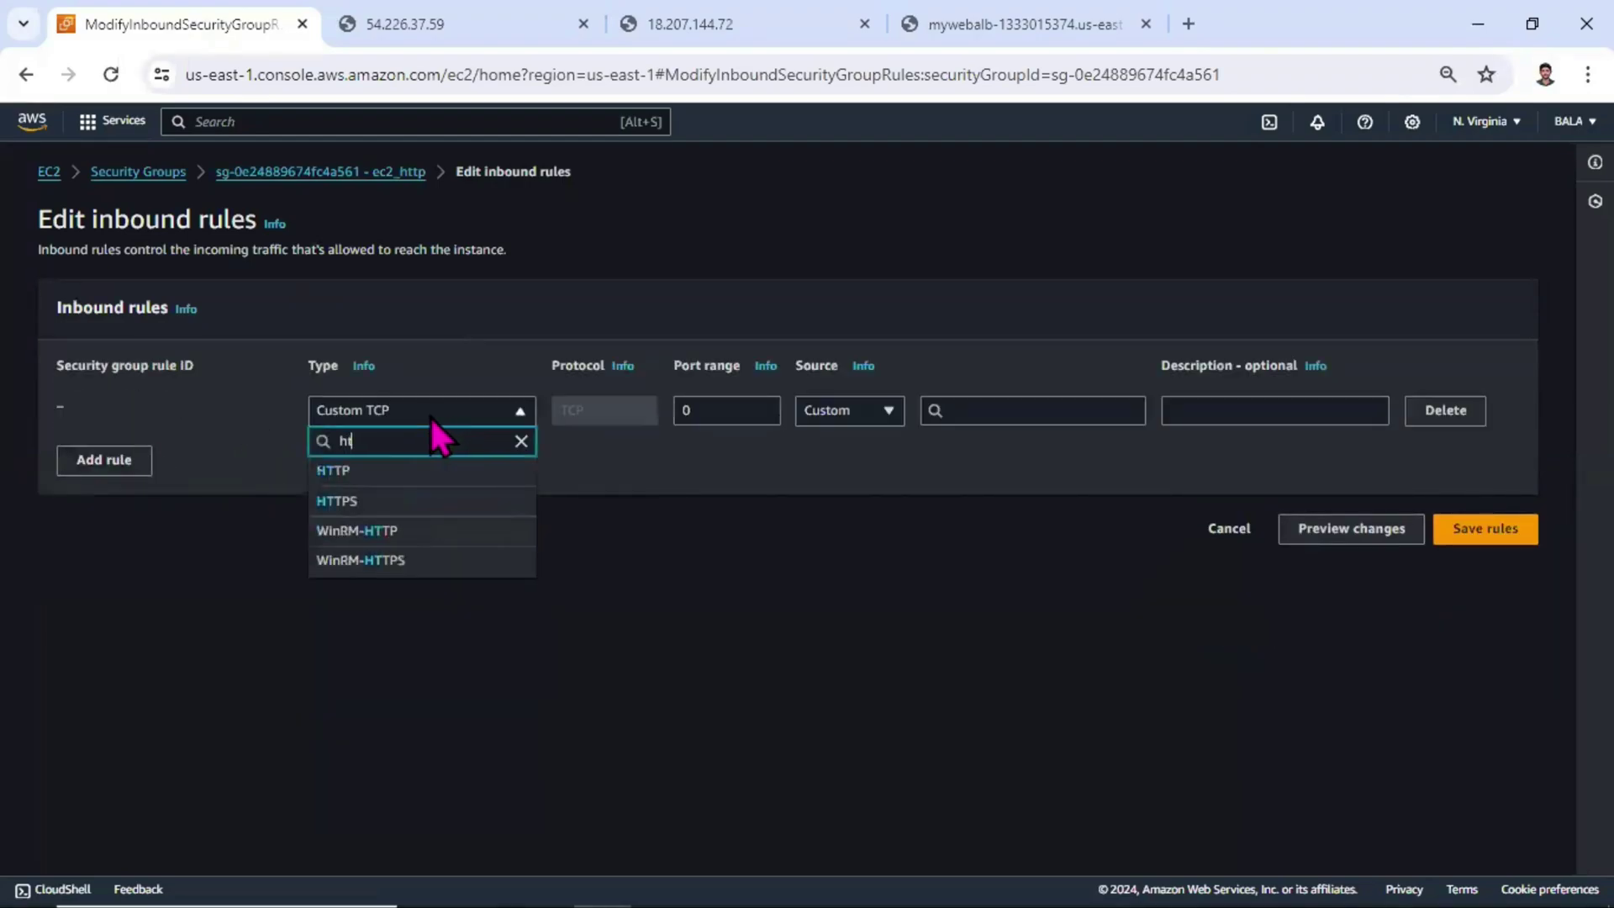
click(428, 483)
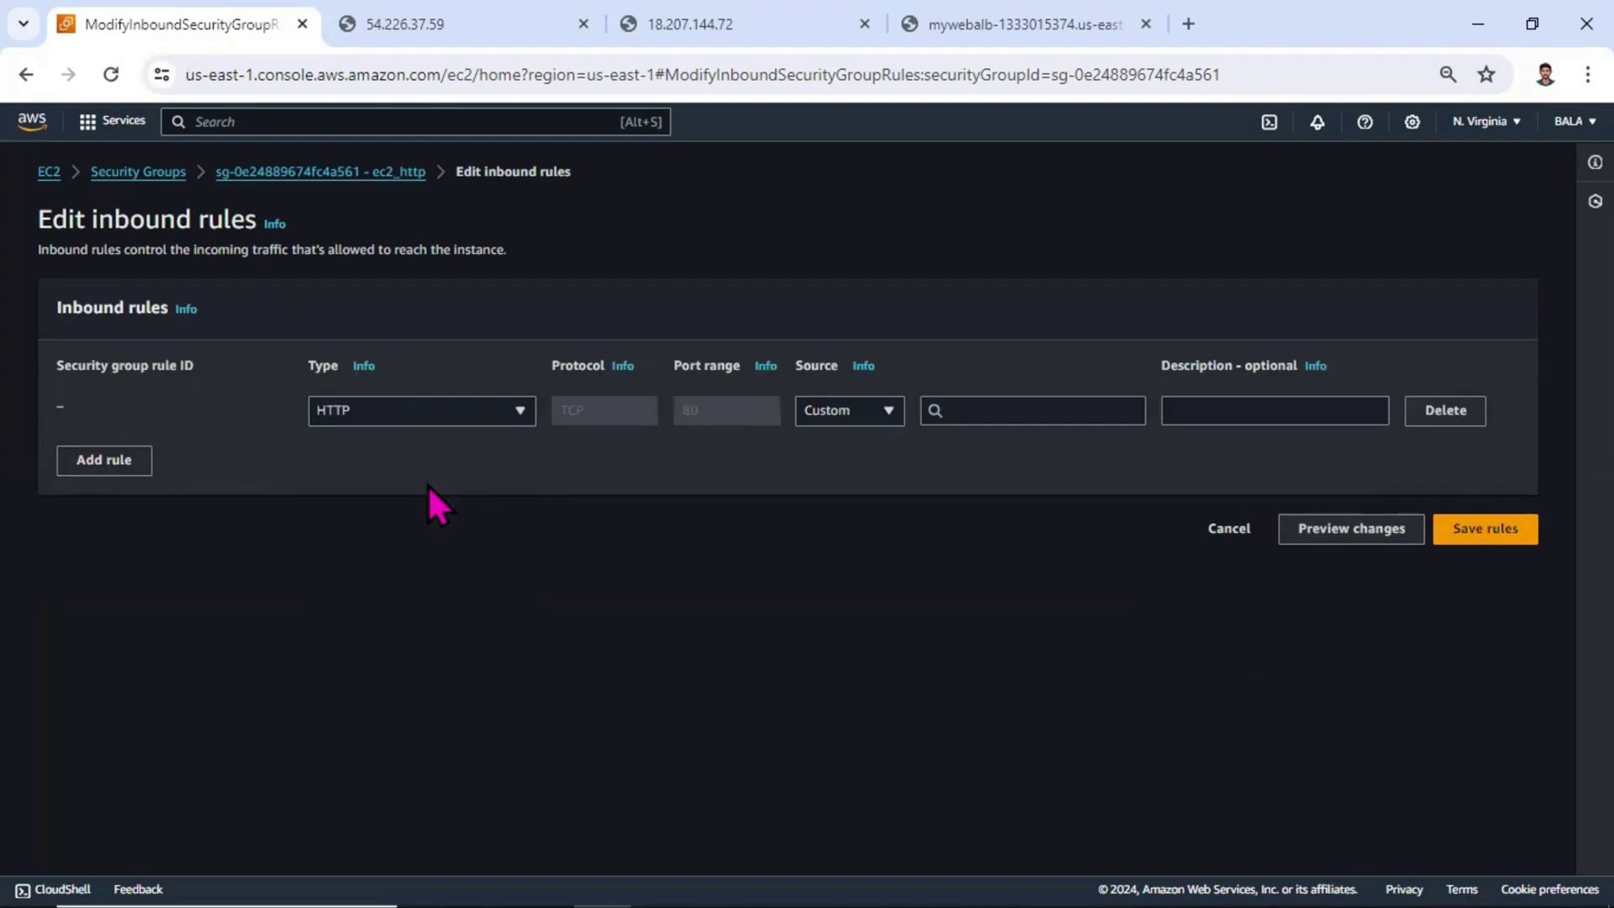
Set the new HTTP rule's source to Custom with the alb_sg security group.
click(845, 405)
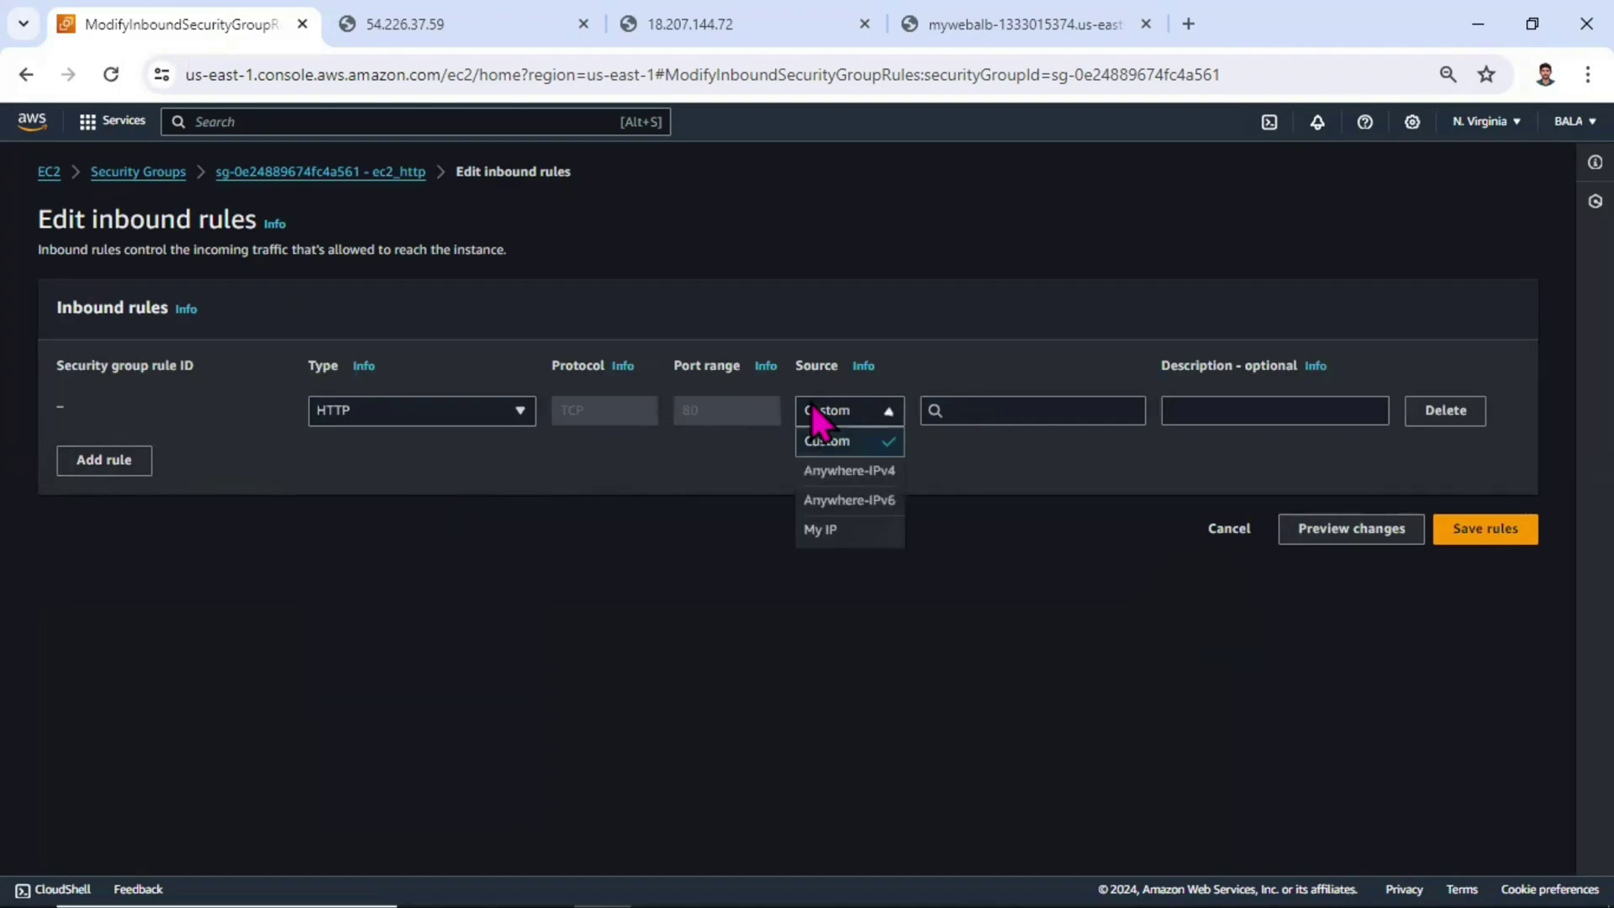
click(853, 435)
click(975, 412)
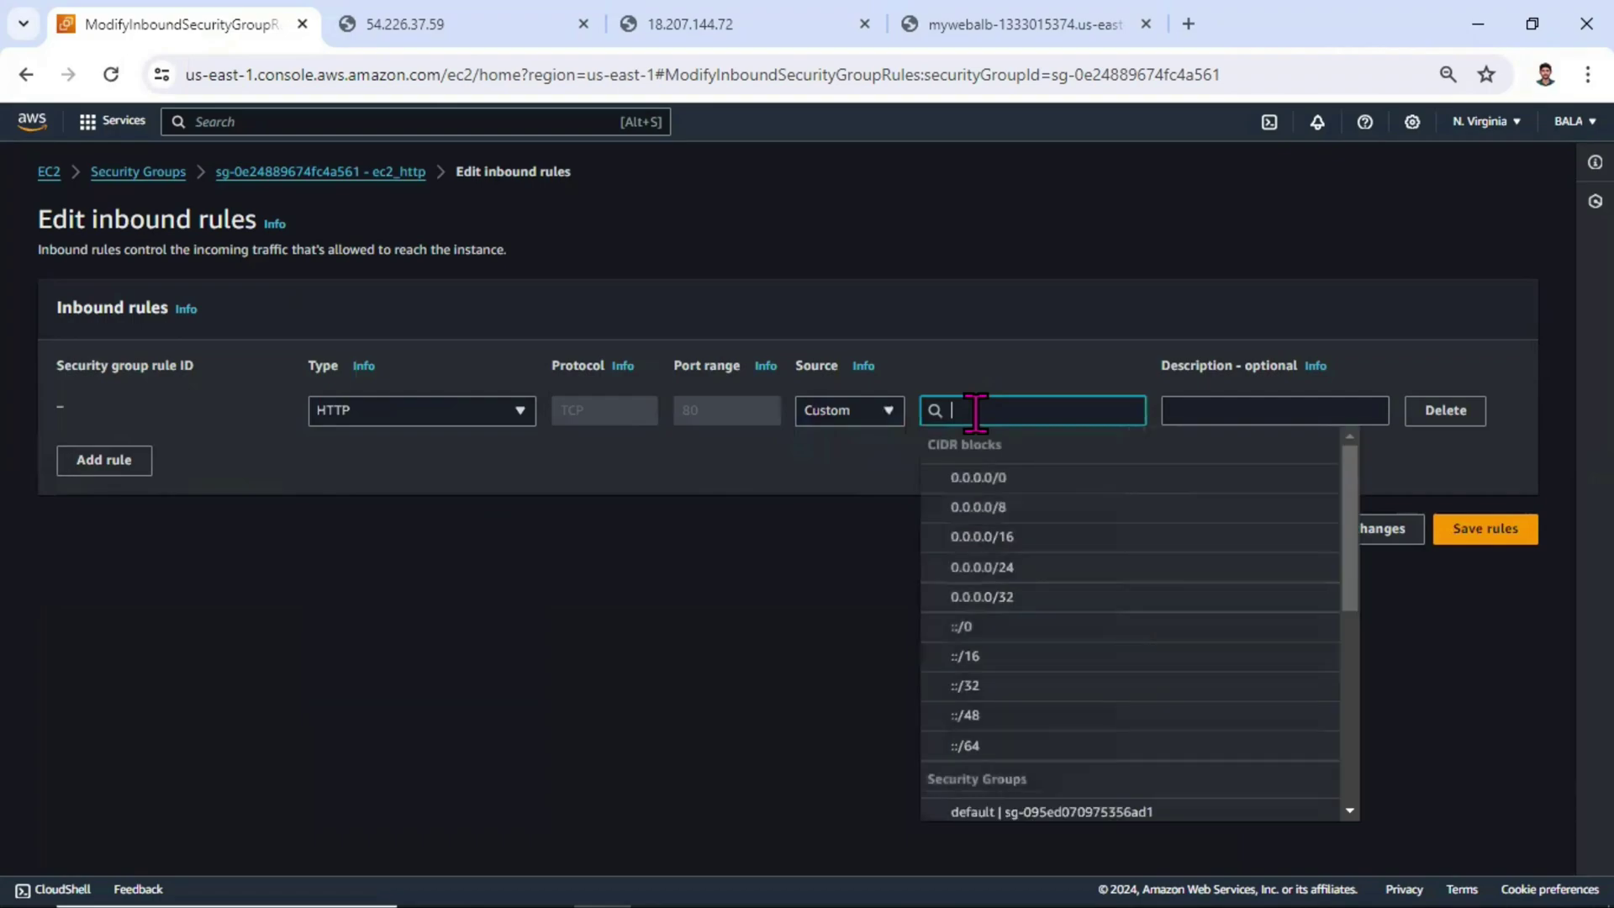
scroll(1022, 631, down, 2)
scroll(1024, 641, down, 2)
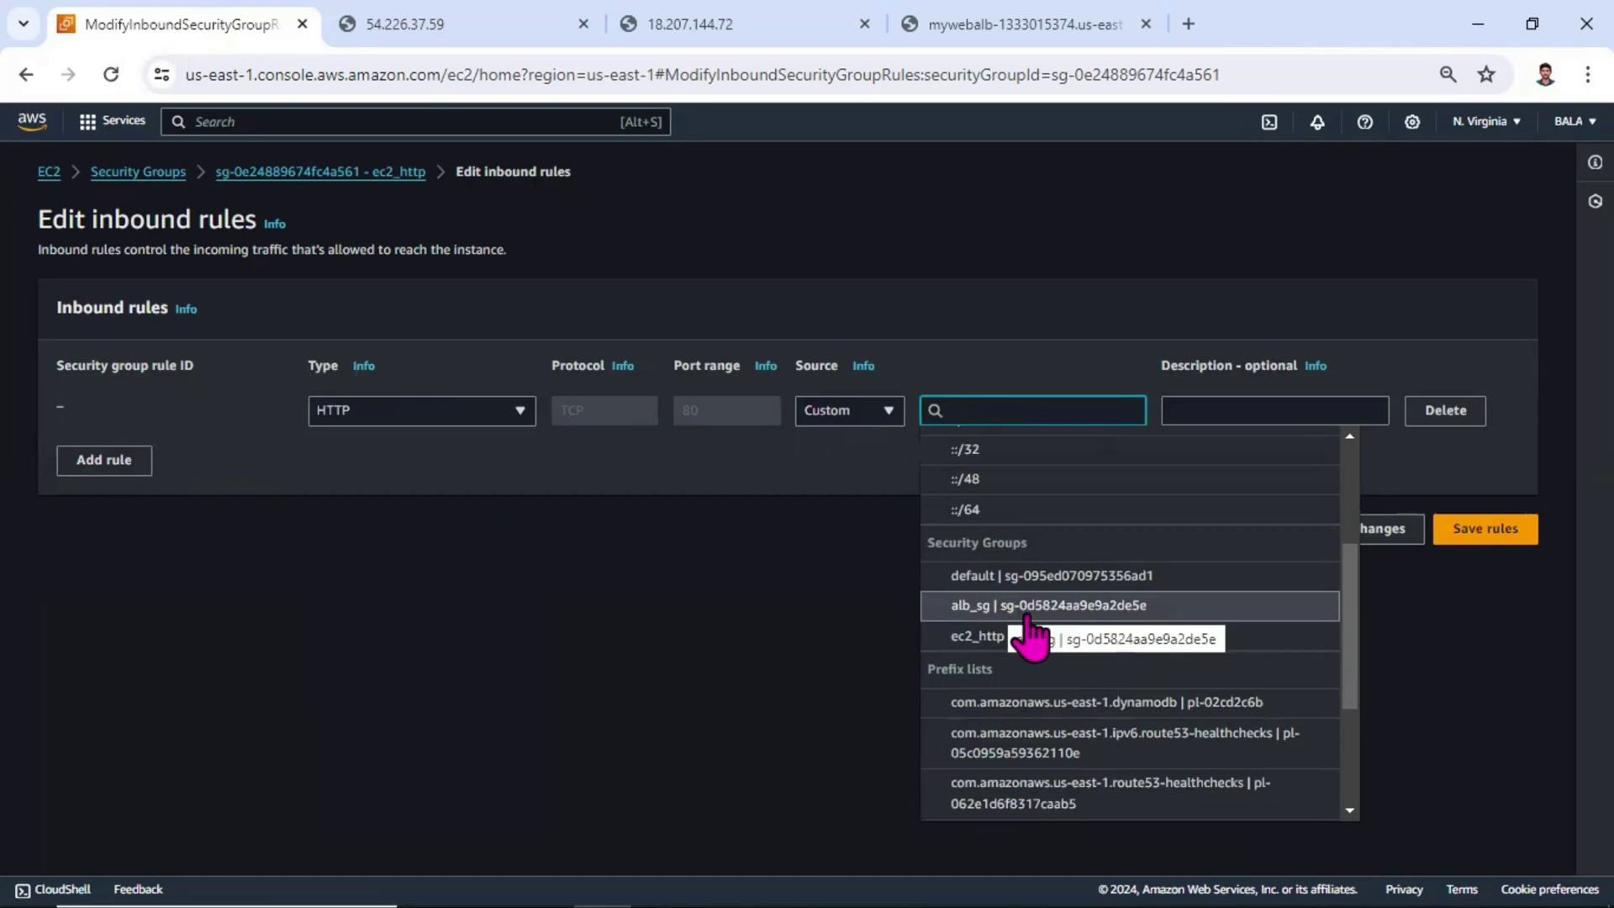
click(1027, 616)
Check in a duplicate console tab which security group is attached to the mywebalb load balancer.
right_click(200, 26)
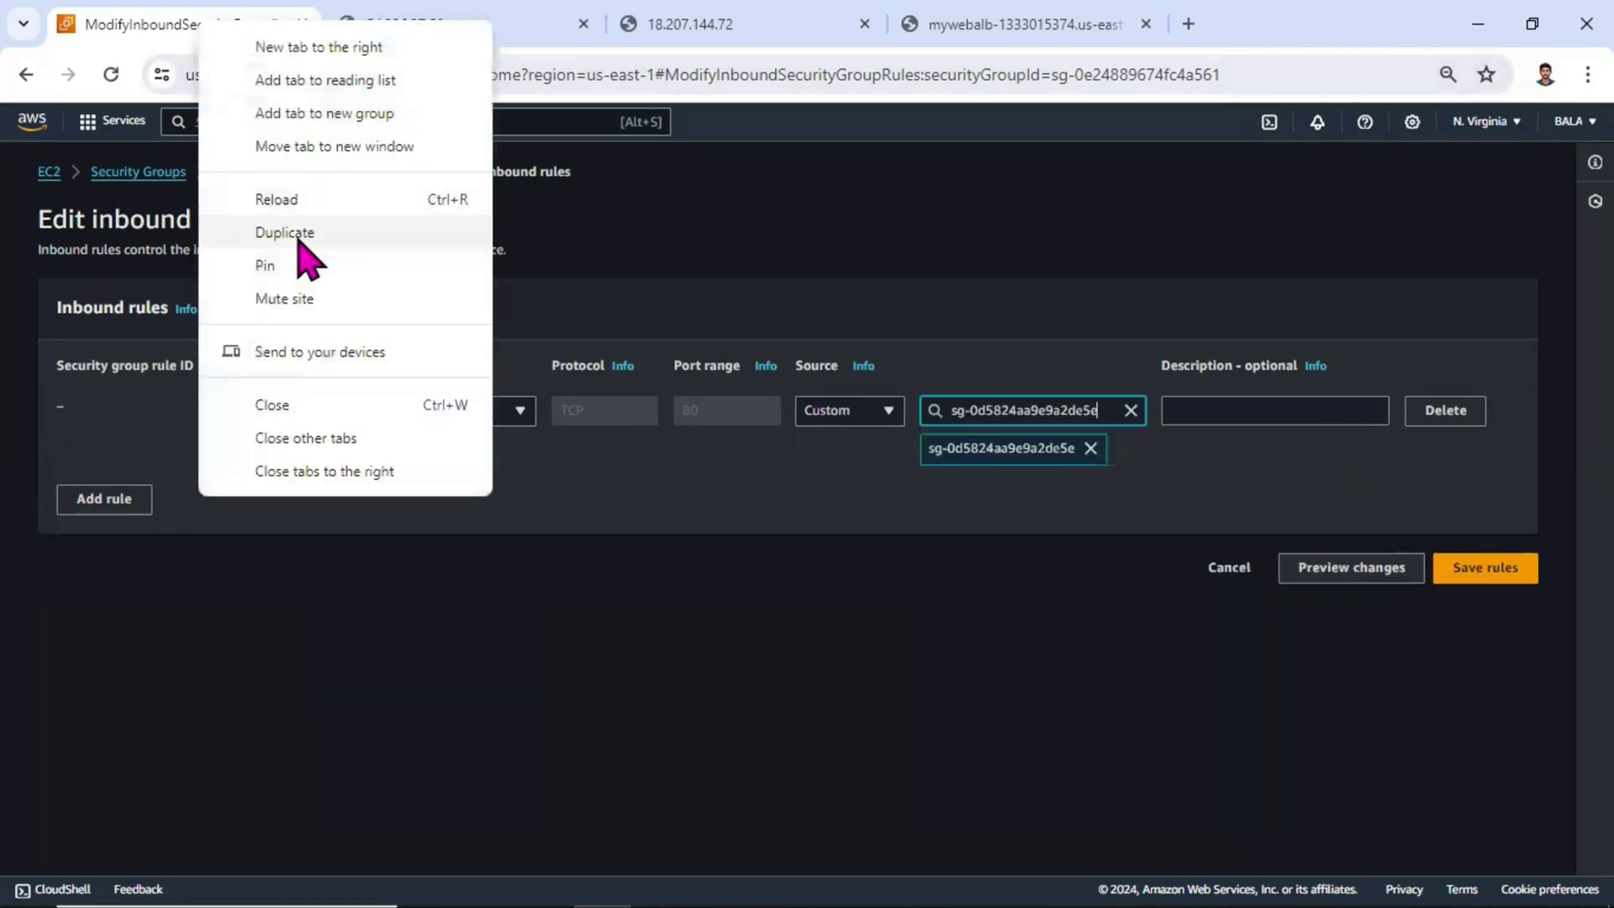
click(300, 239)
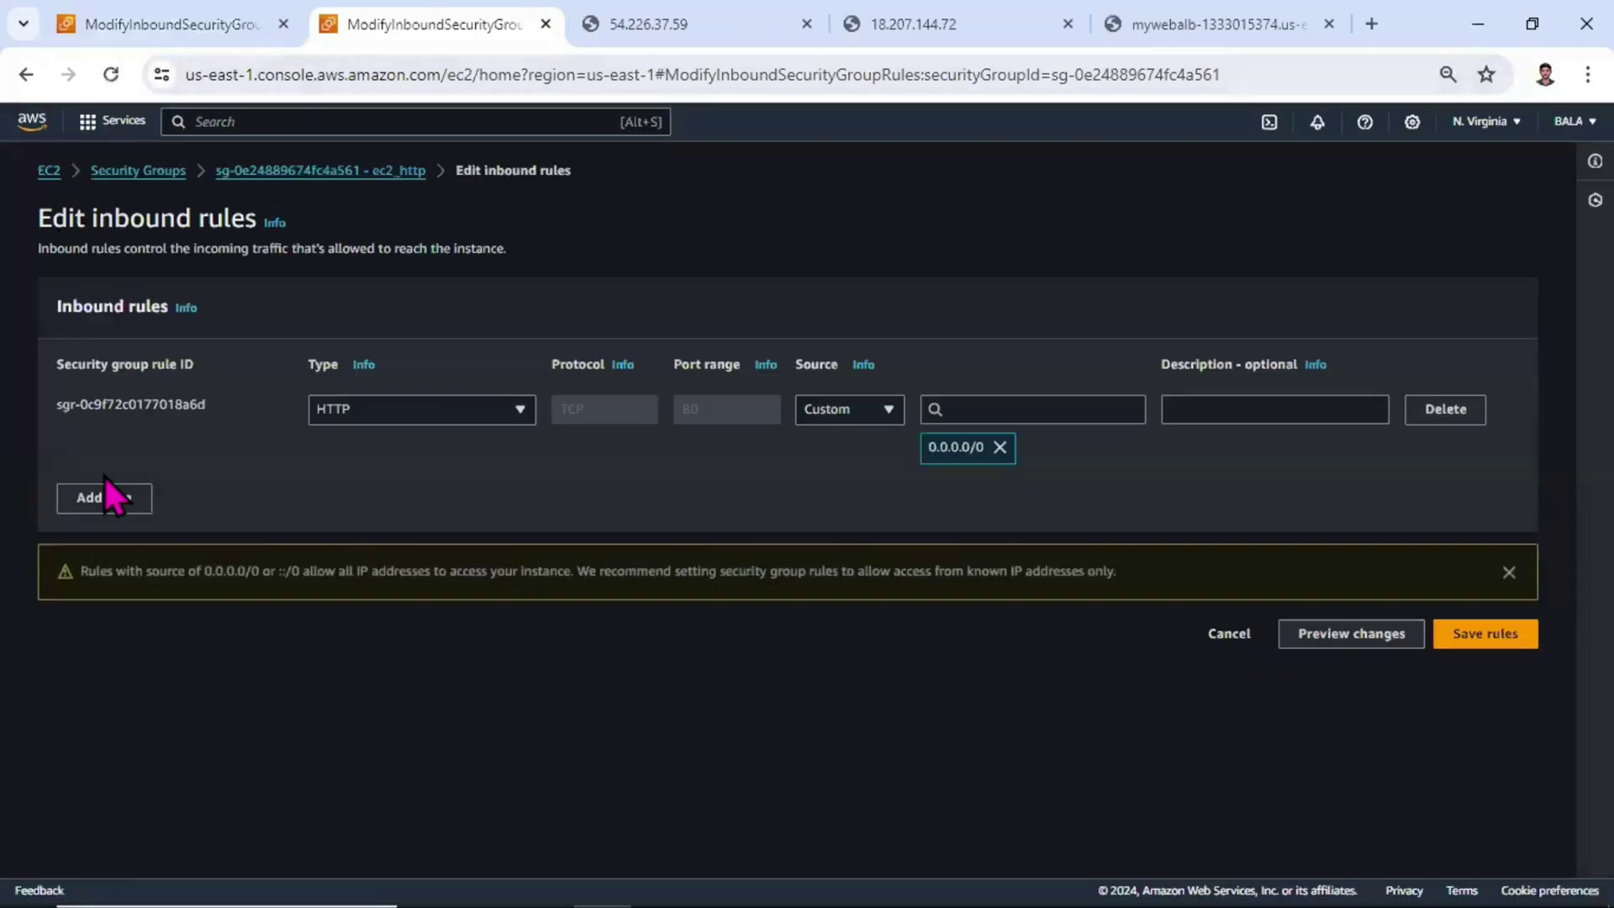
click(48, 173)
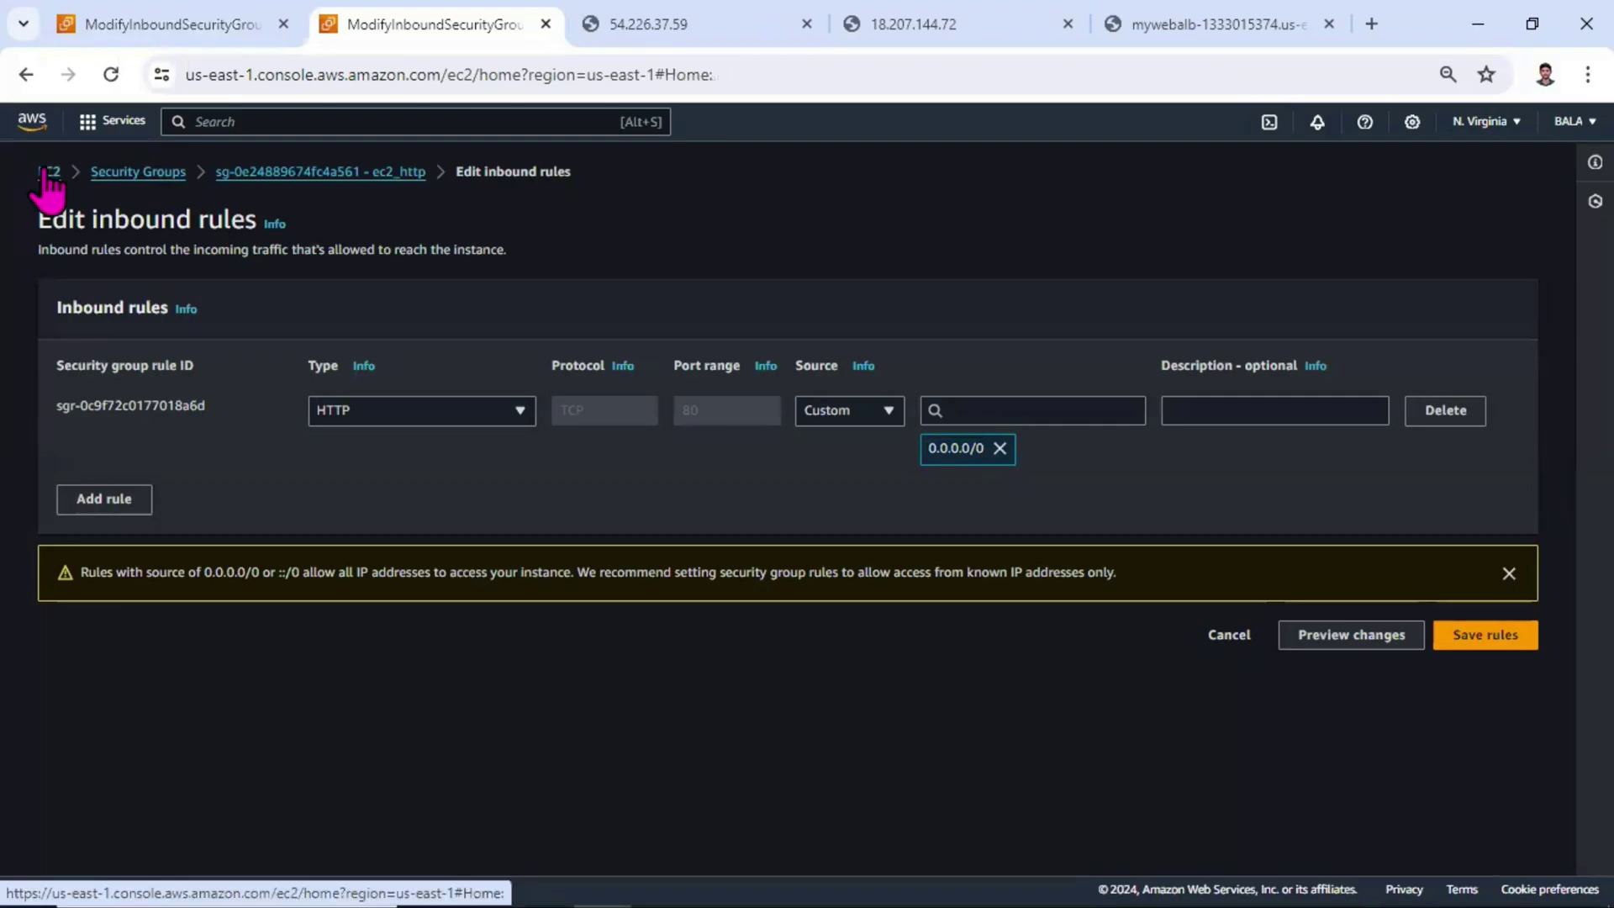
scroll(92, 710, down, 5)
click(80, 633)
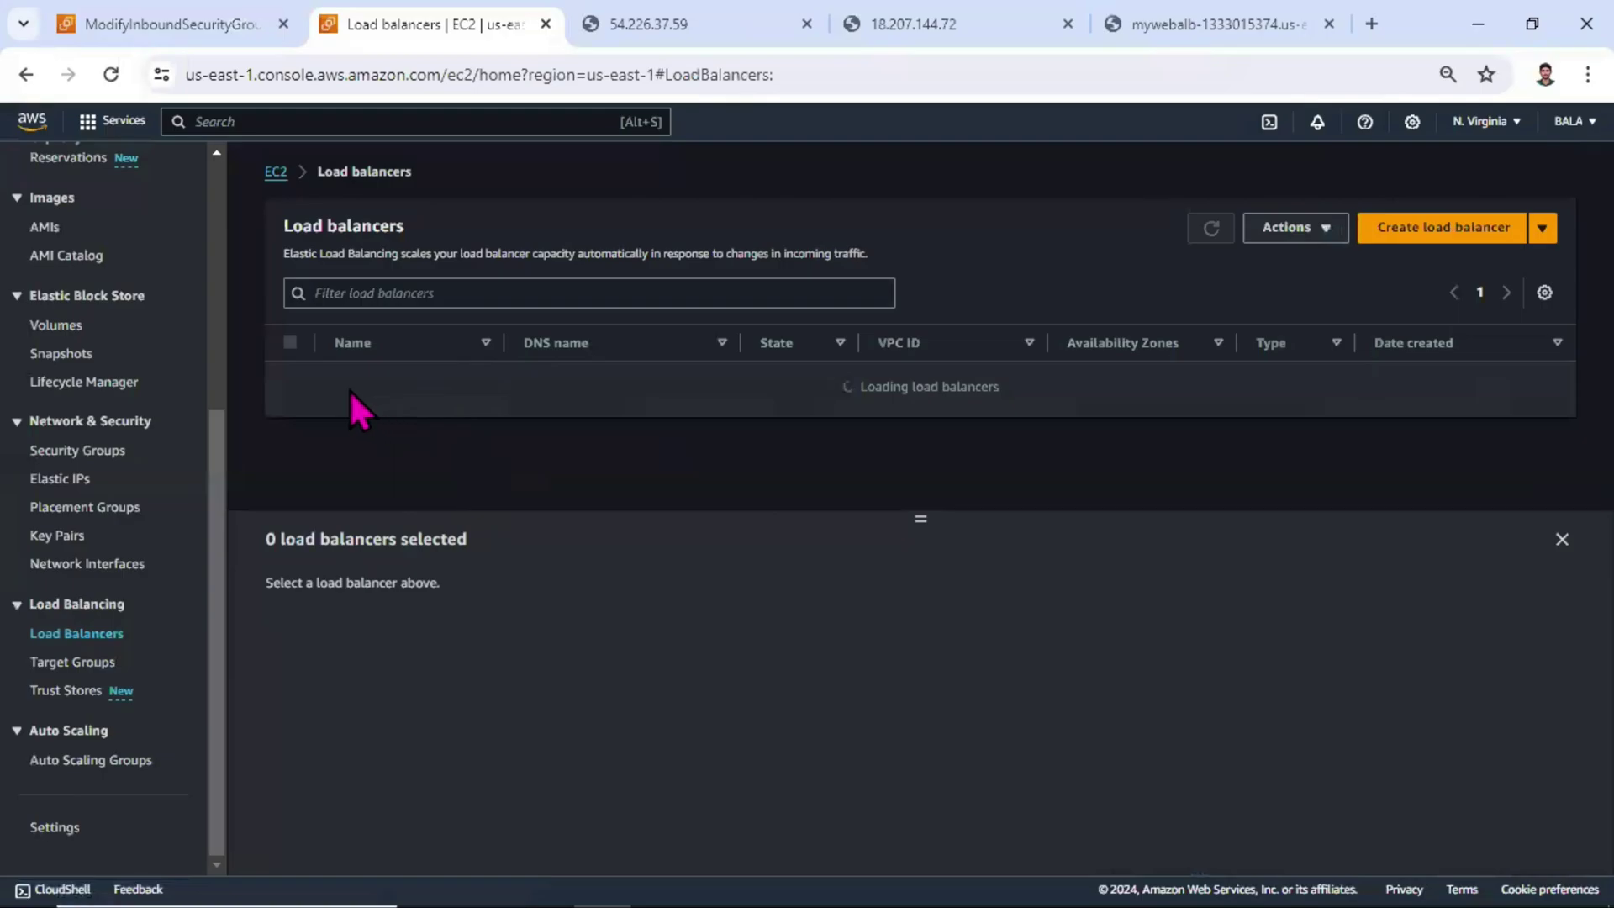
click(358, 385)
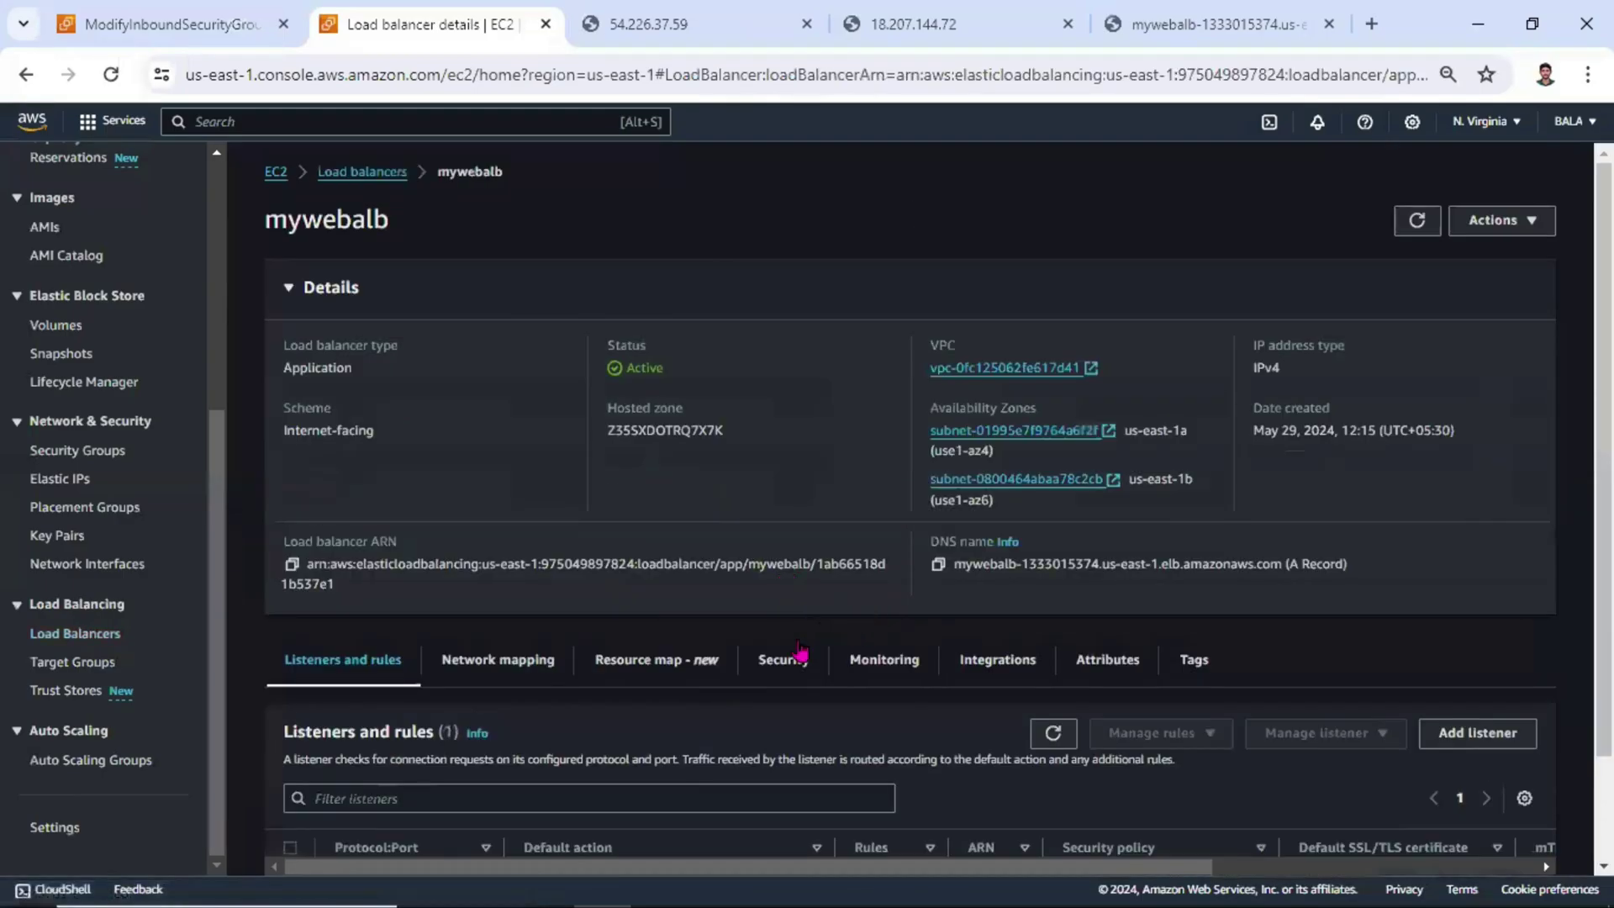
click(777, 665)
scroll(504, 756, down, 1)
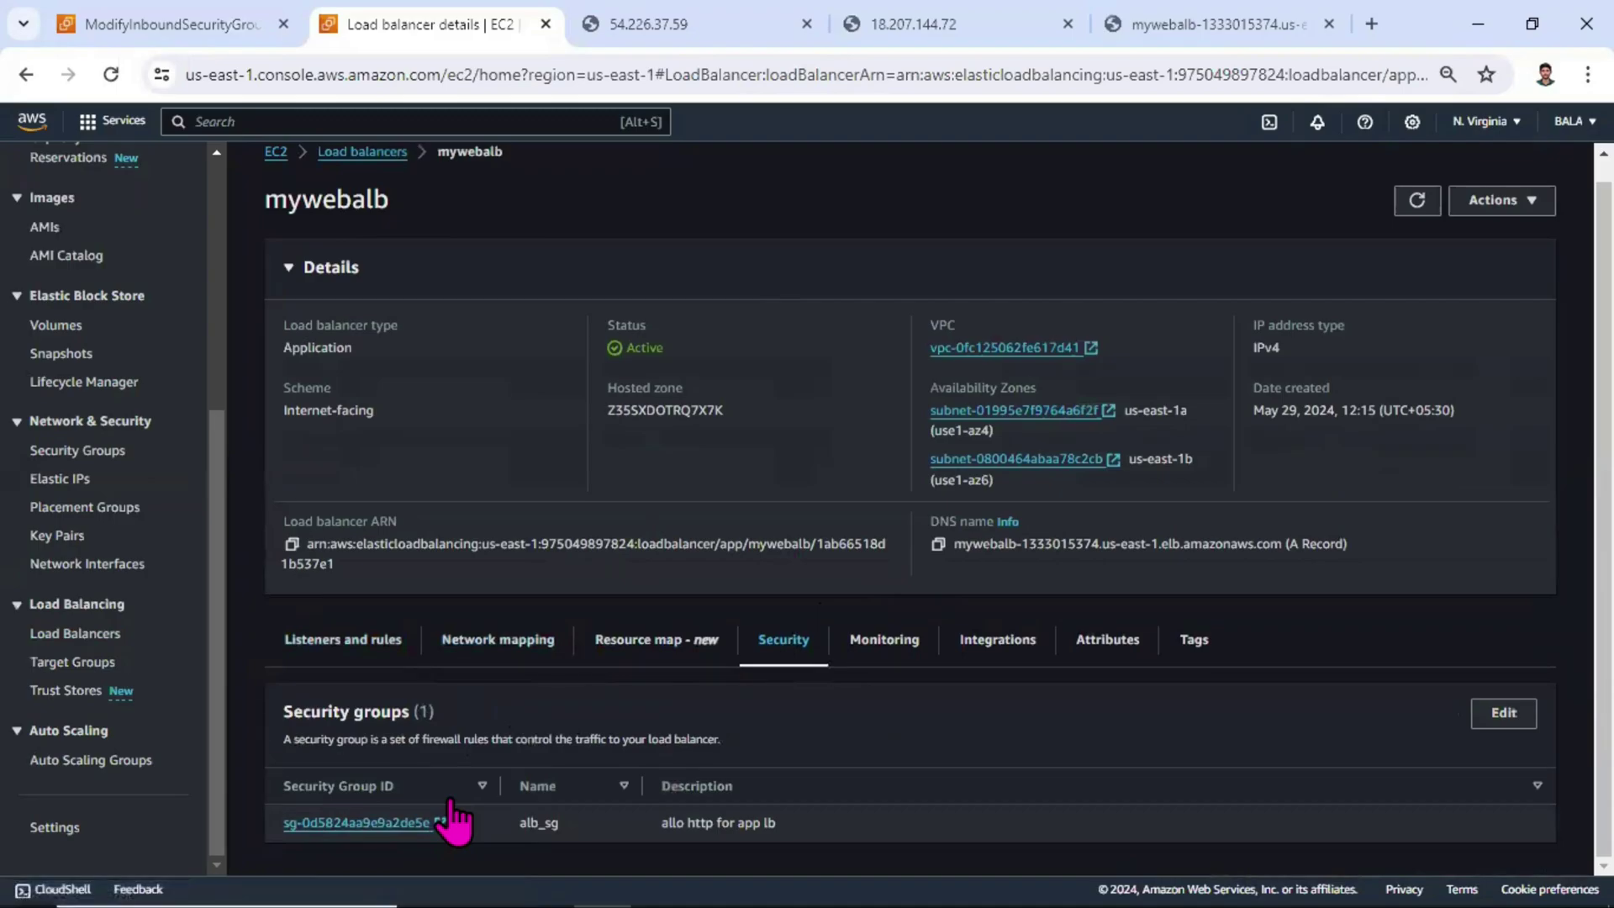
click(440, 821)
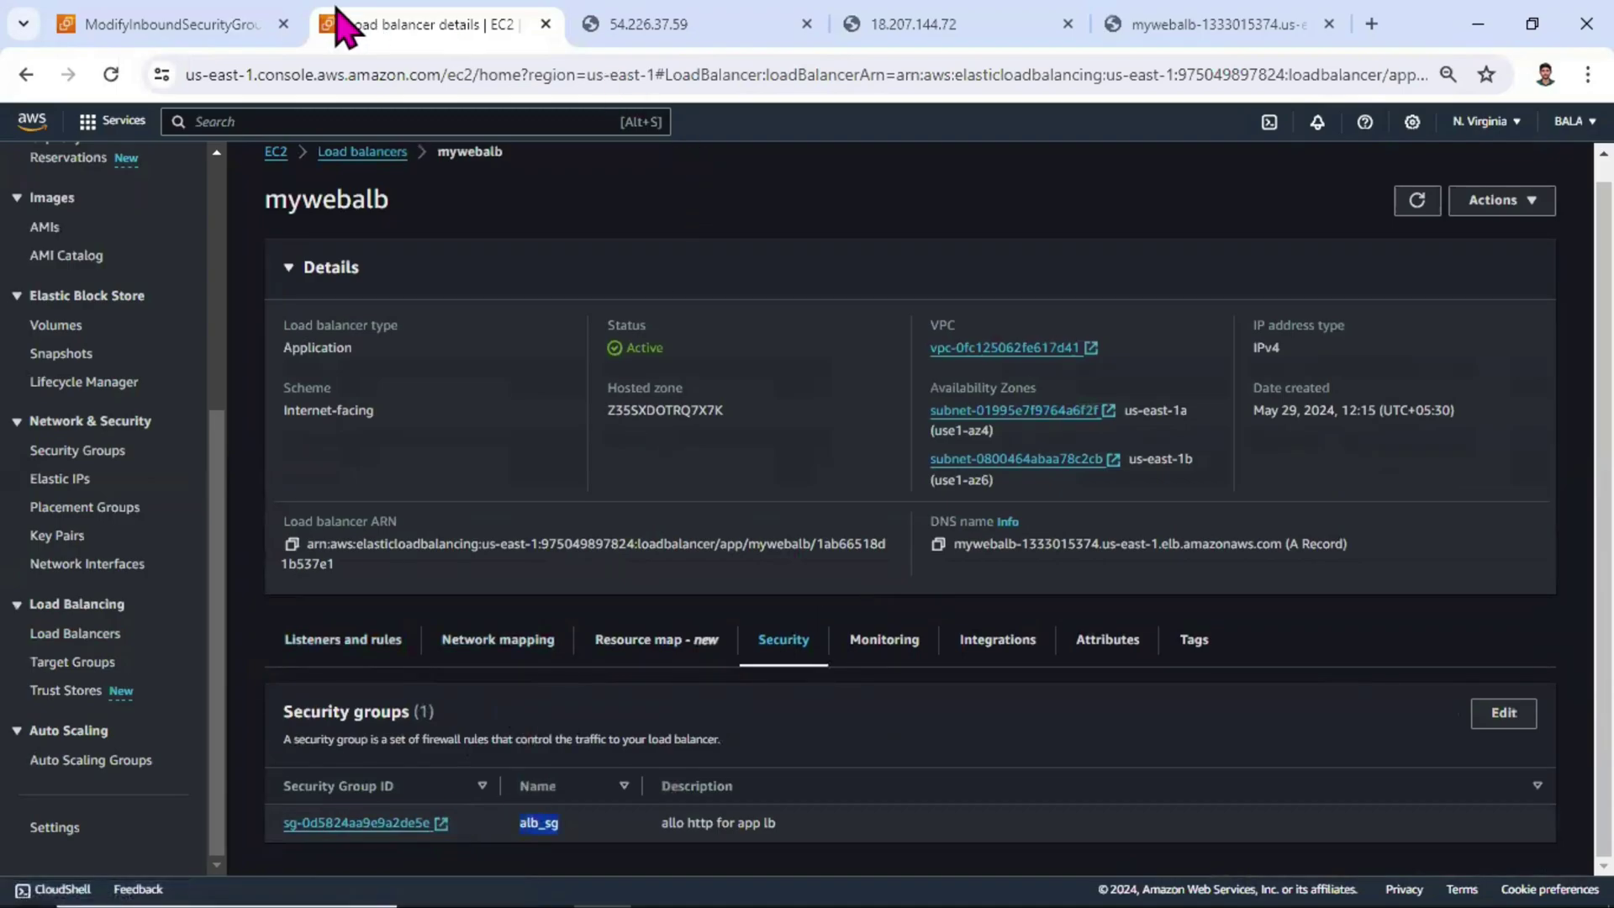
Return to the ec2_http inbound rules and save the HTTP rule with alb_sg as its source.
click(168, 23)
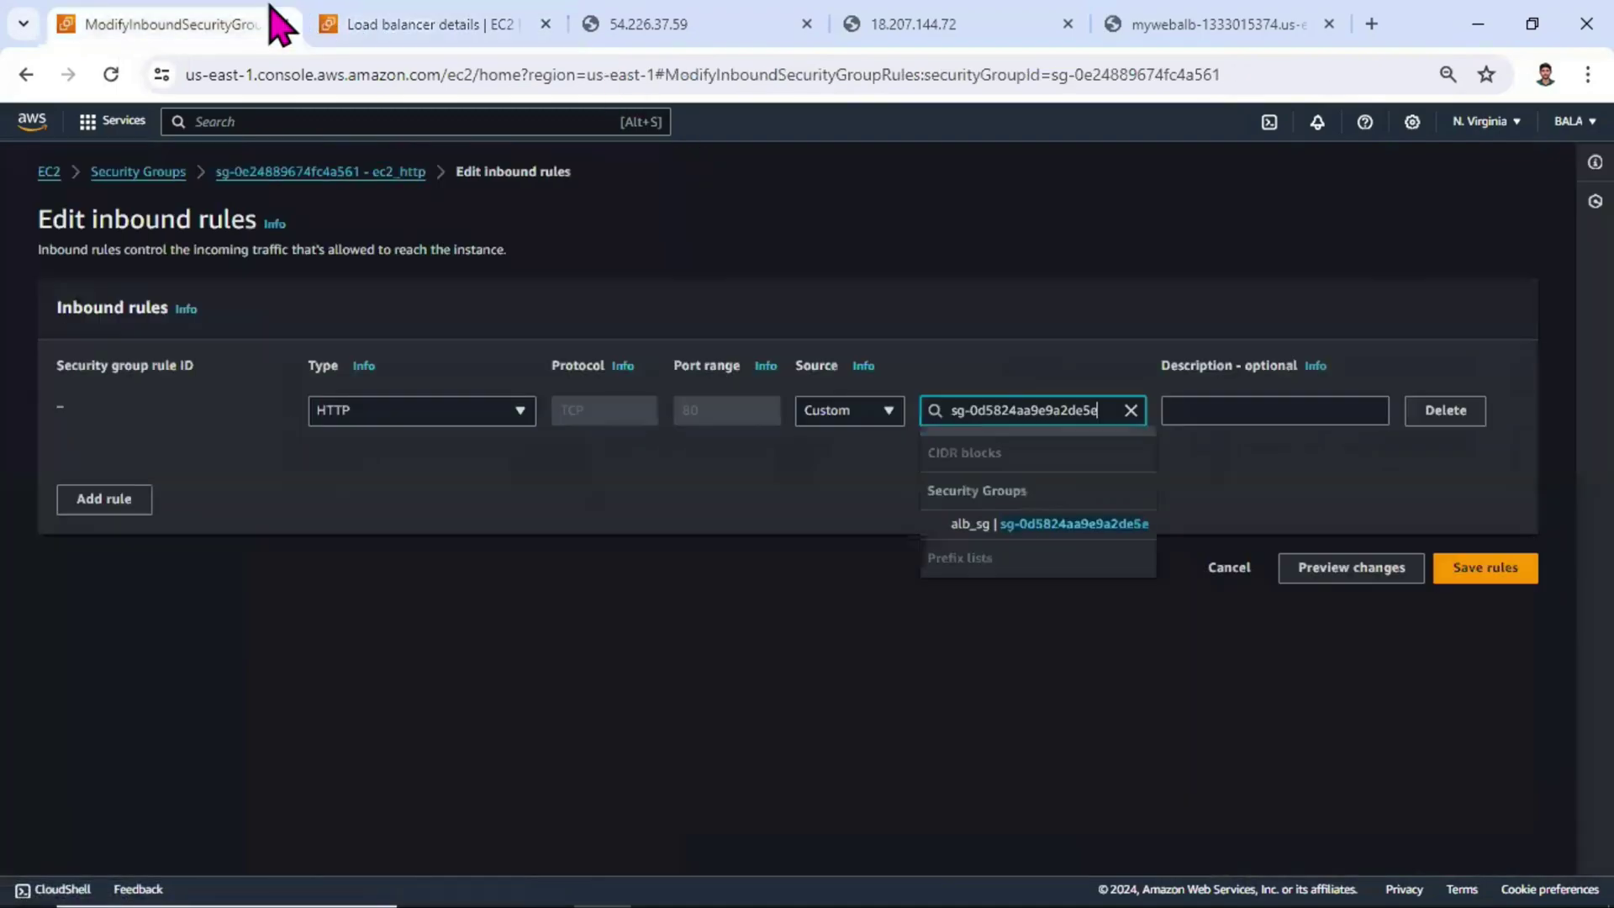
click(984, 528)
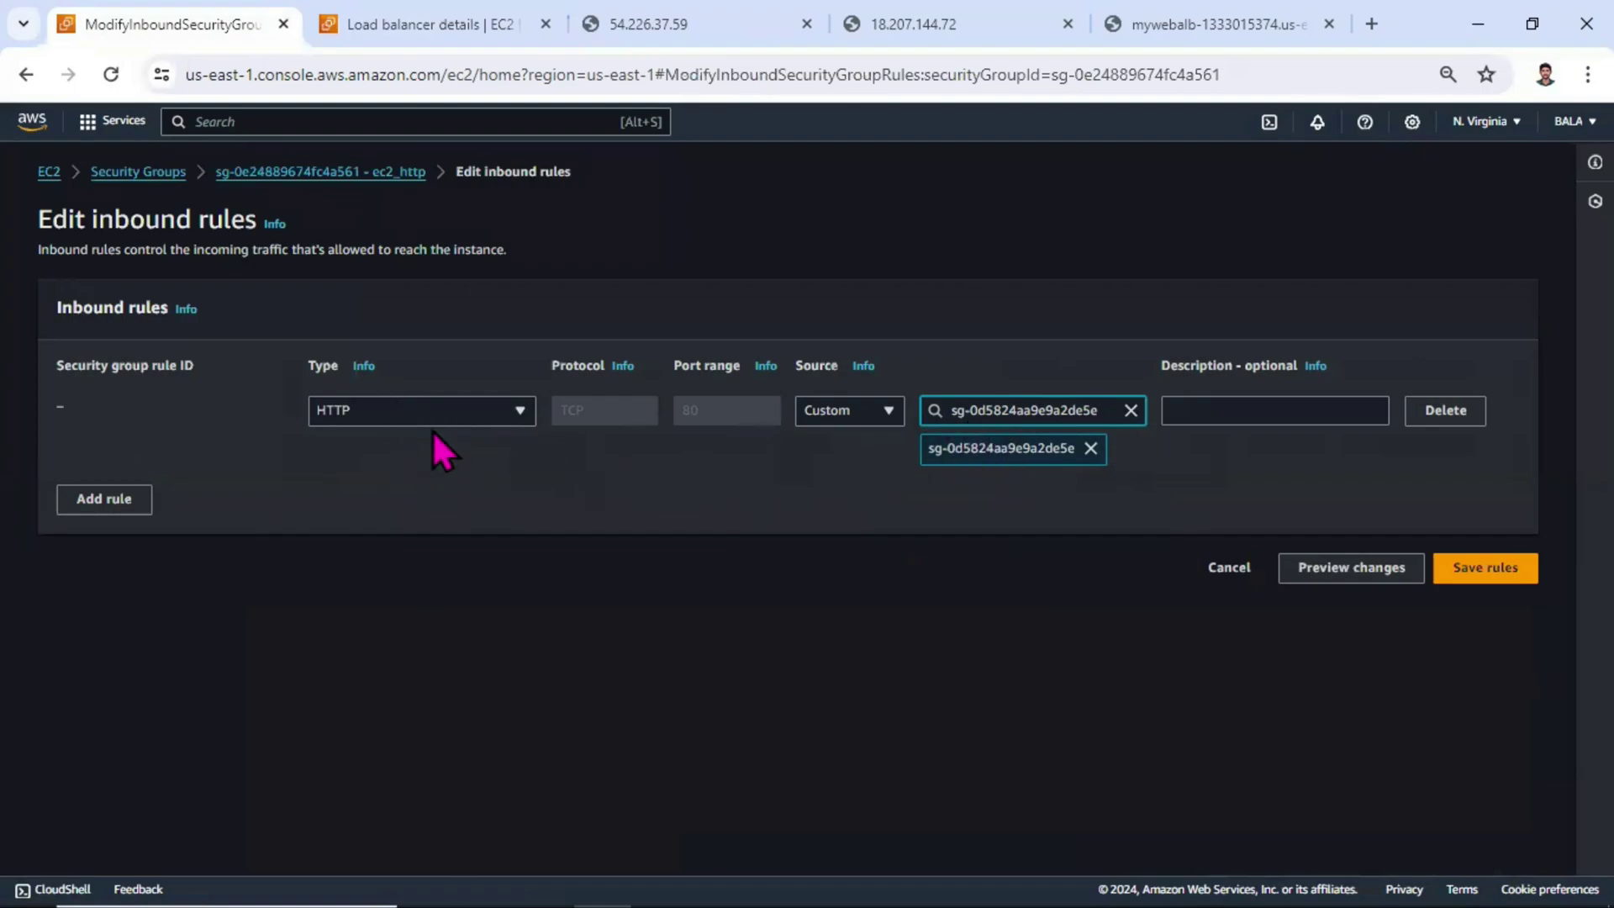
click(1487, 577)
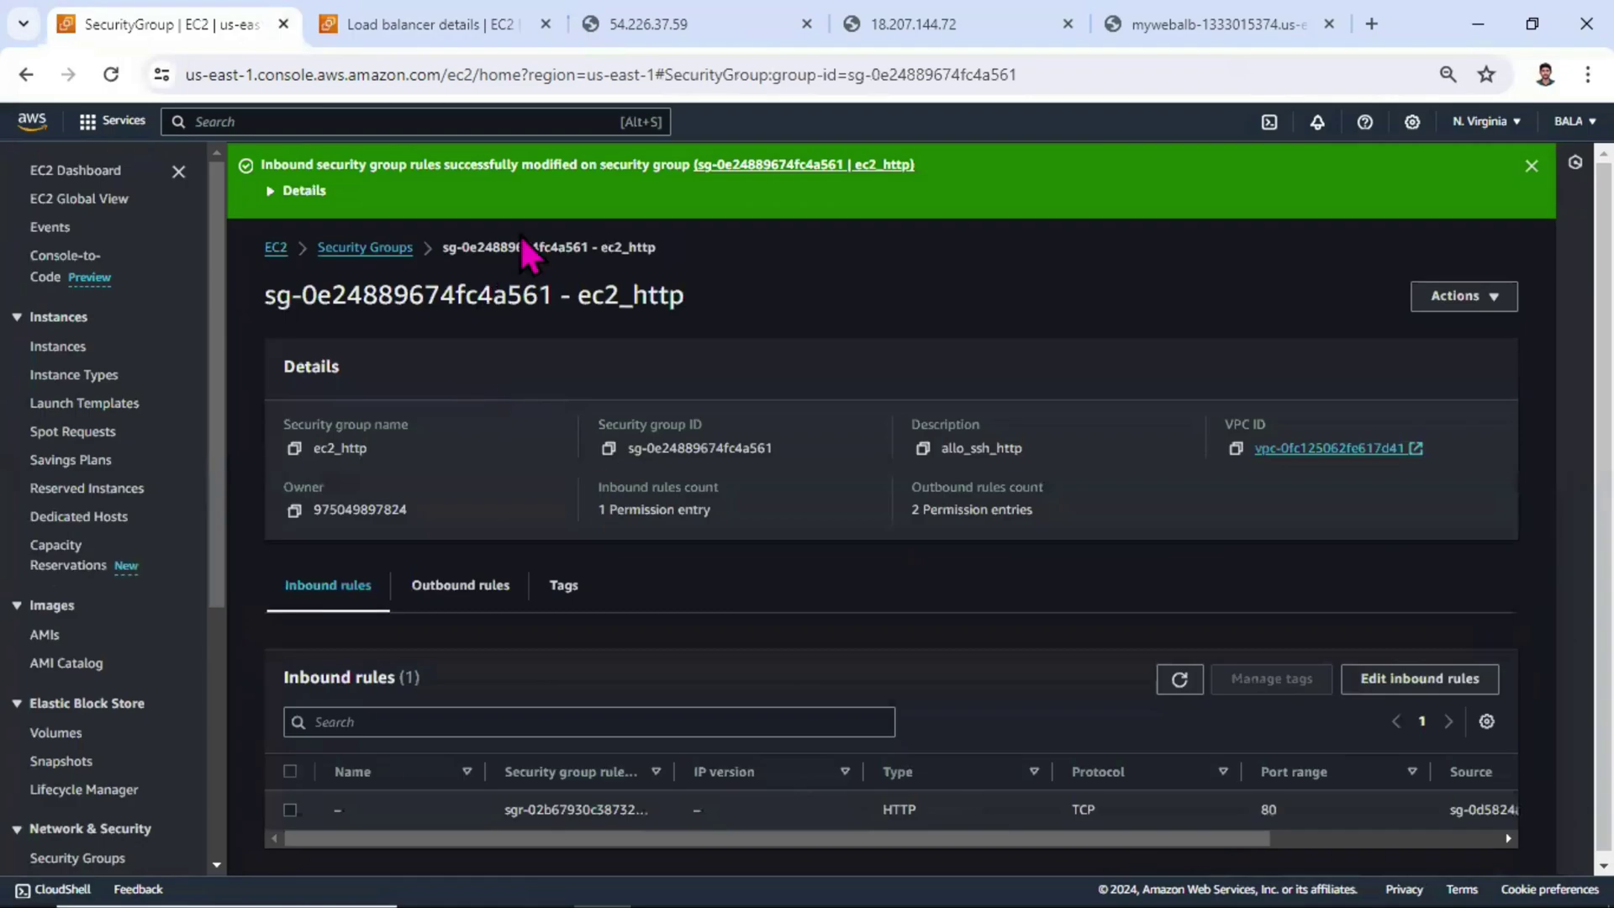
Reload the 54.226.37.59 and 18.207.144.72 pages to test direct HTTP access to both web servers.
click(658, 25)
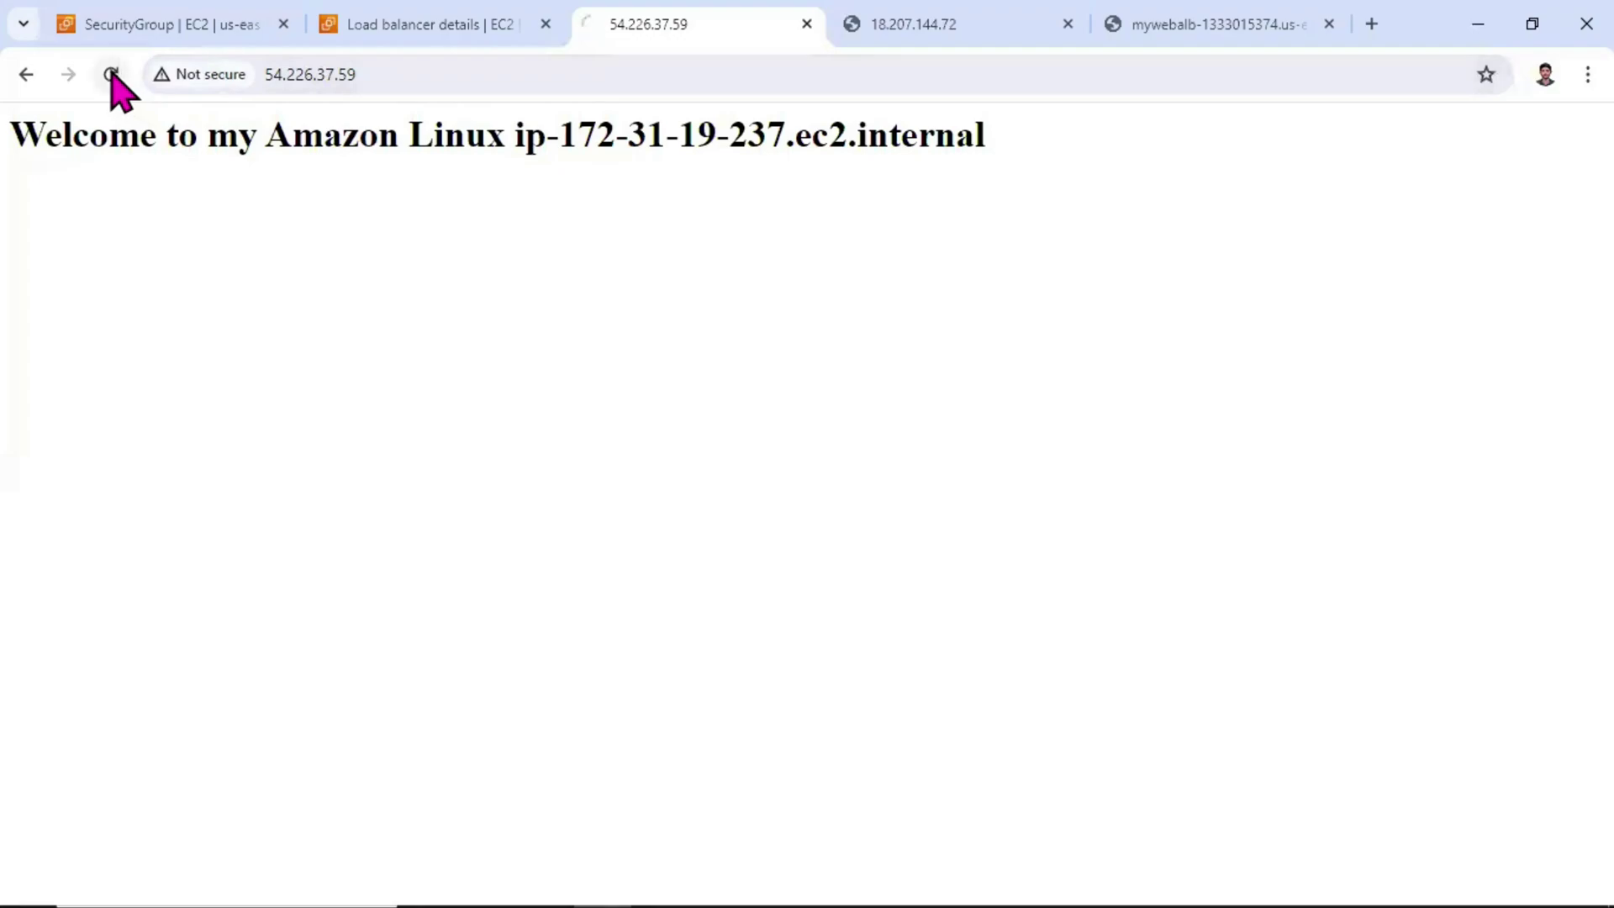
click(967, 23)
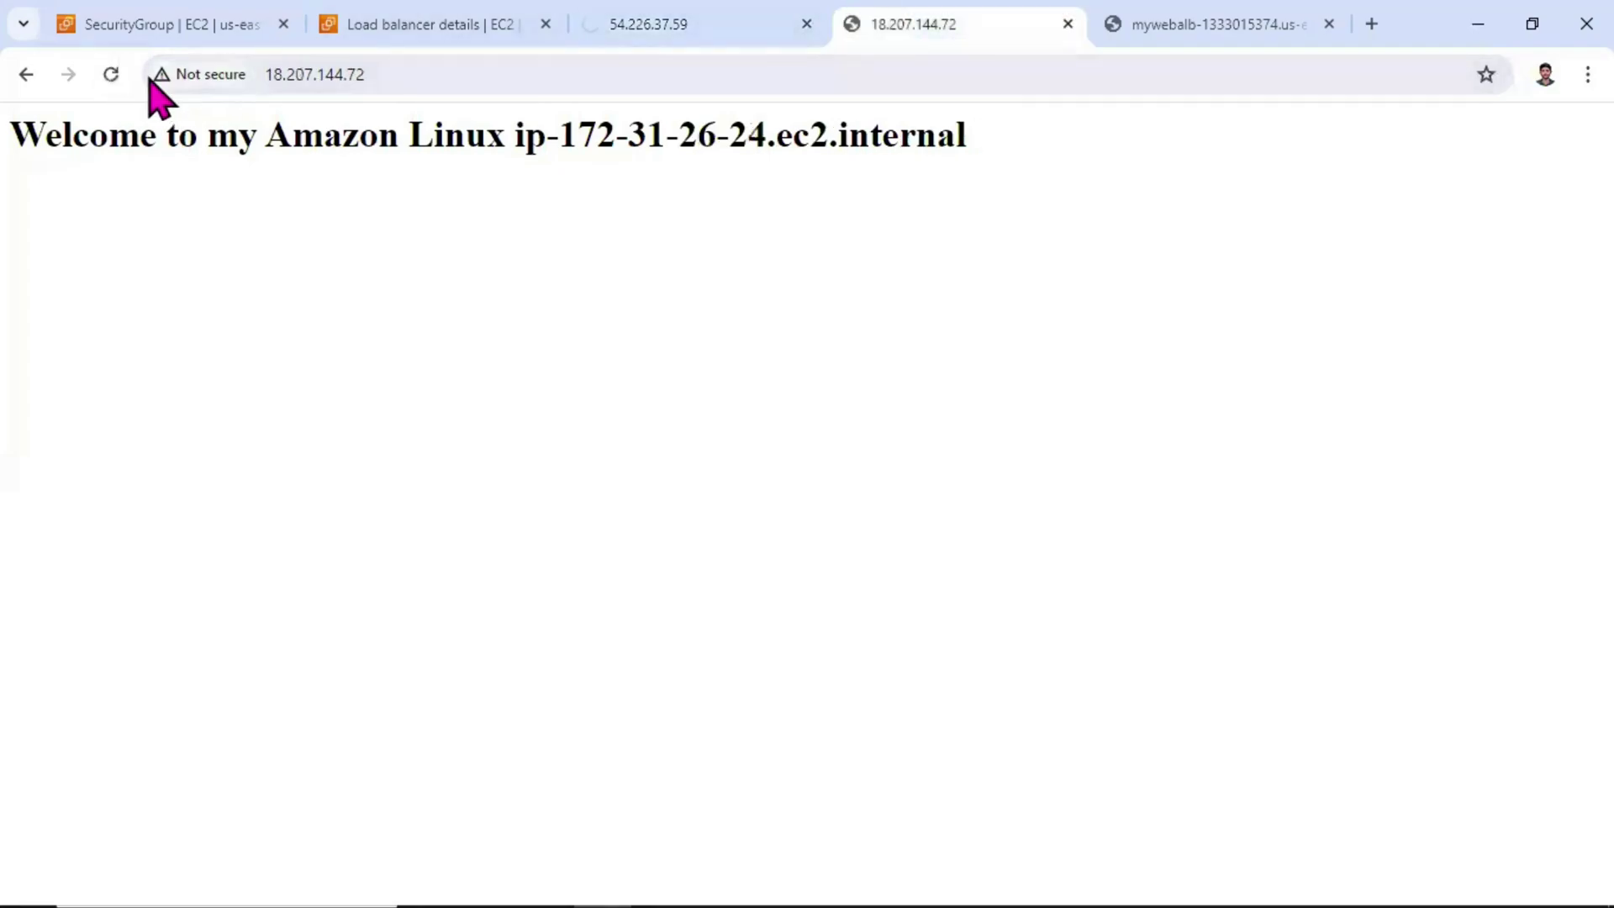
click(111, 74)
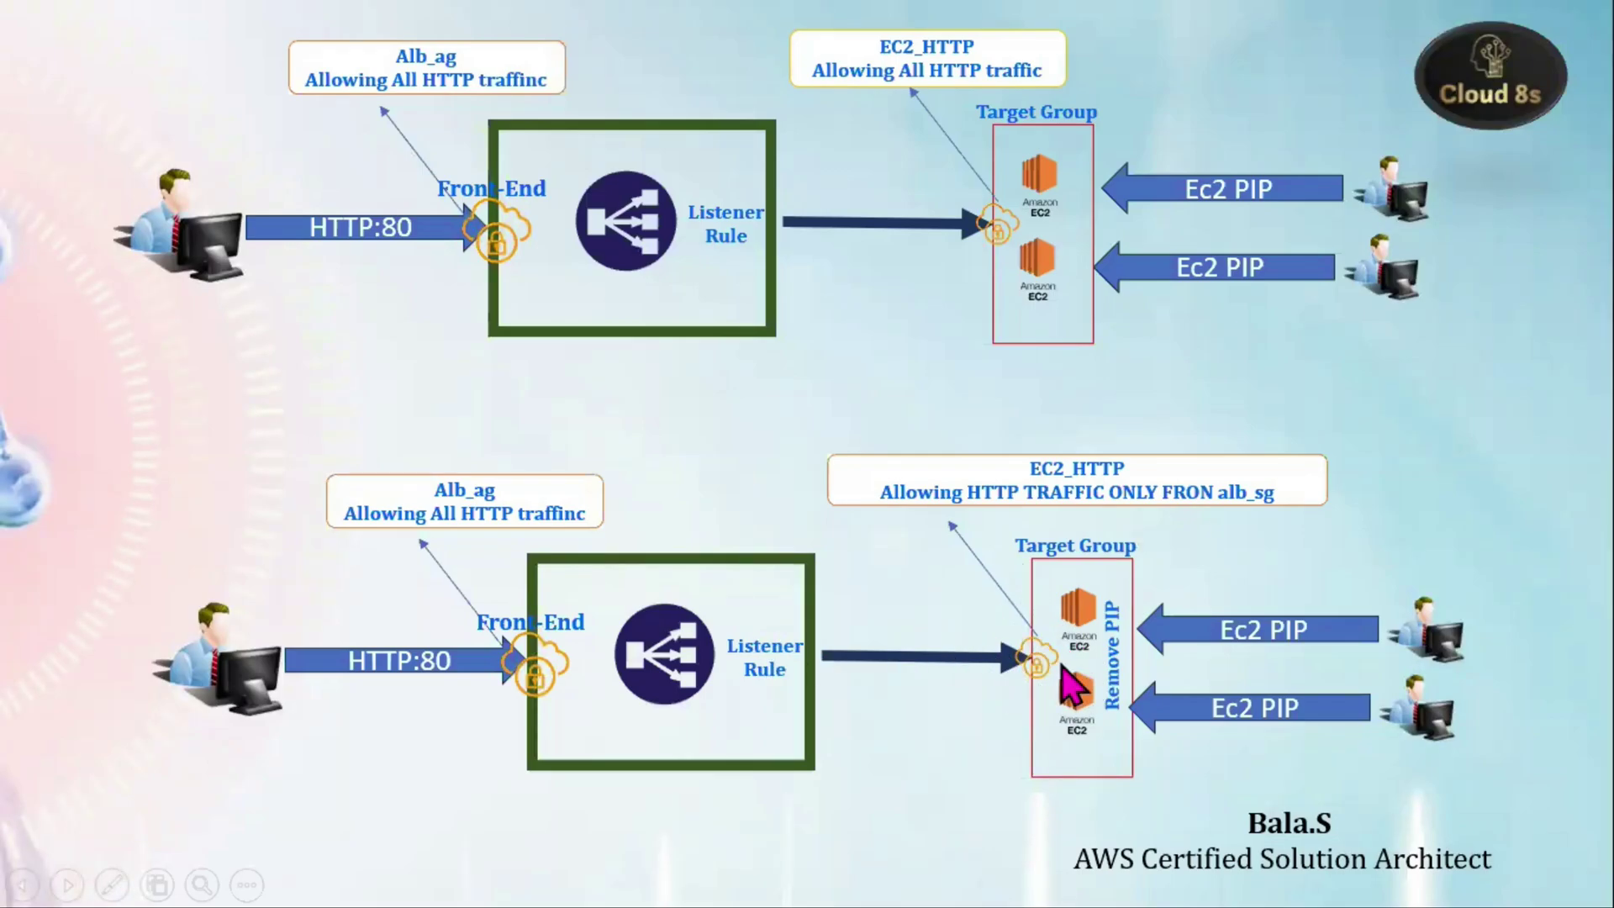
click(1013, 696)
click(1093, 719)
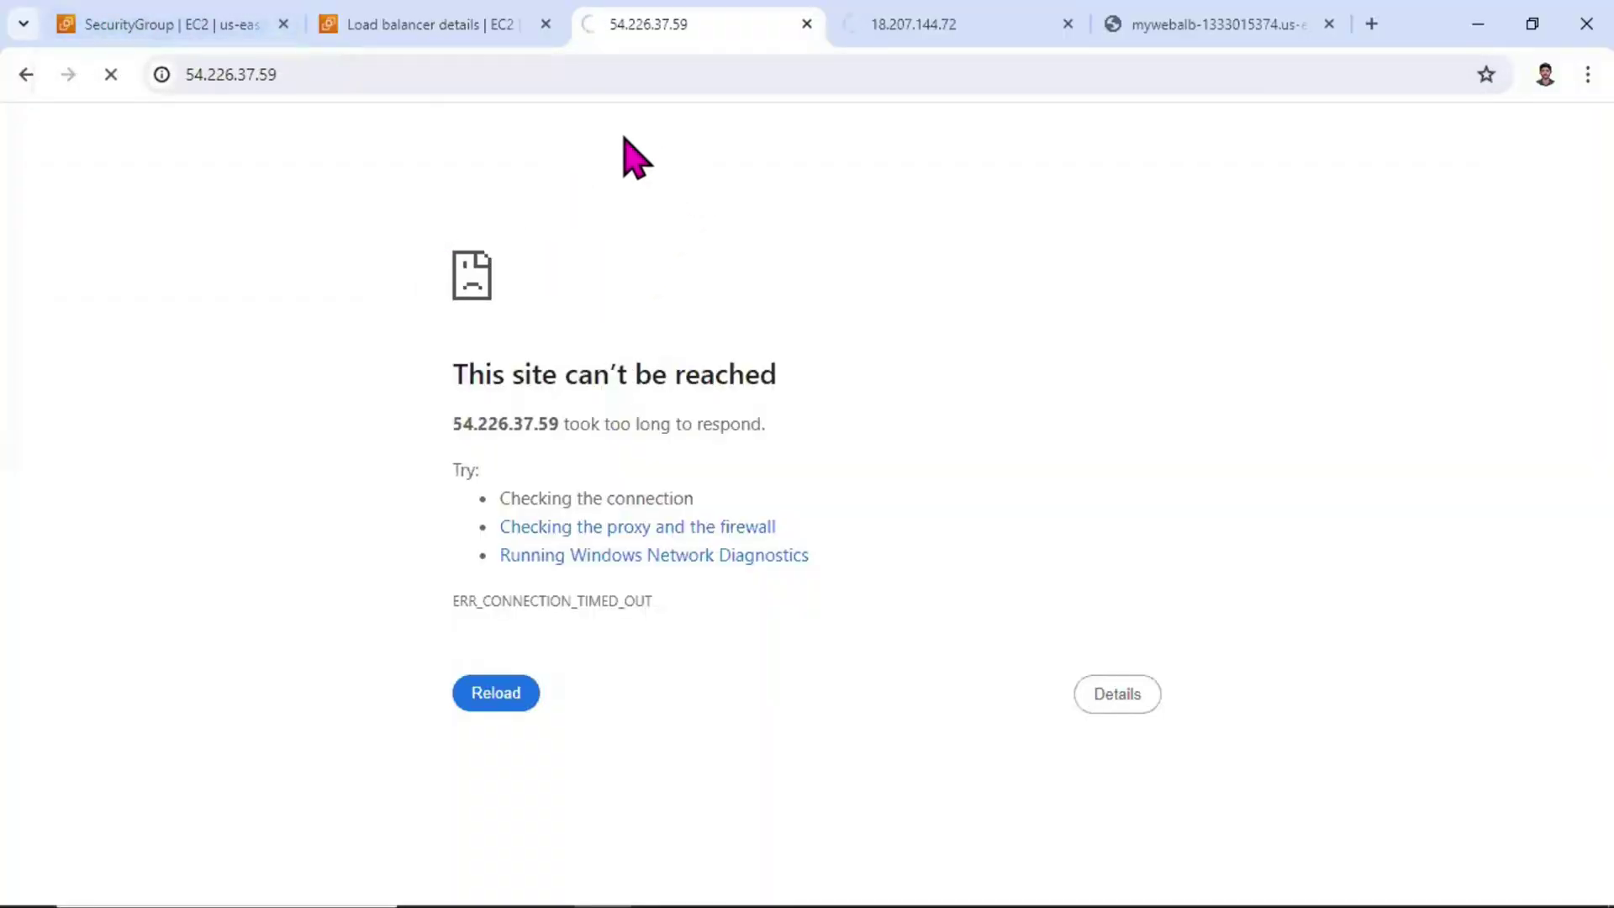
Reload the mywebalb load balancer's DNS address several times to test access through it.
click(1169, 31)
click(371, 74)
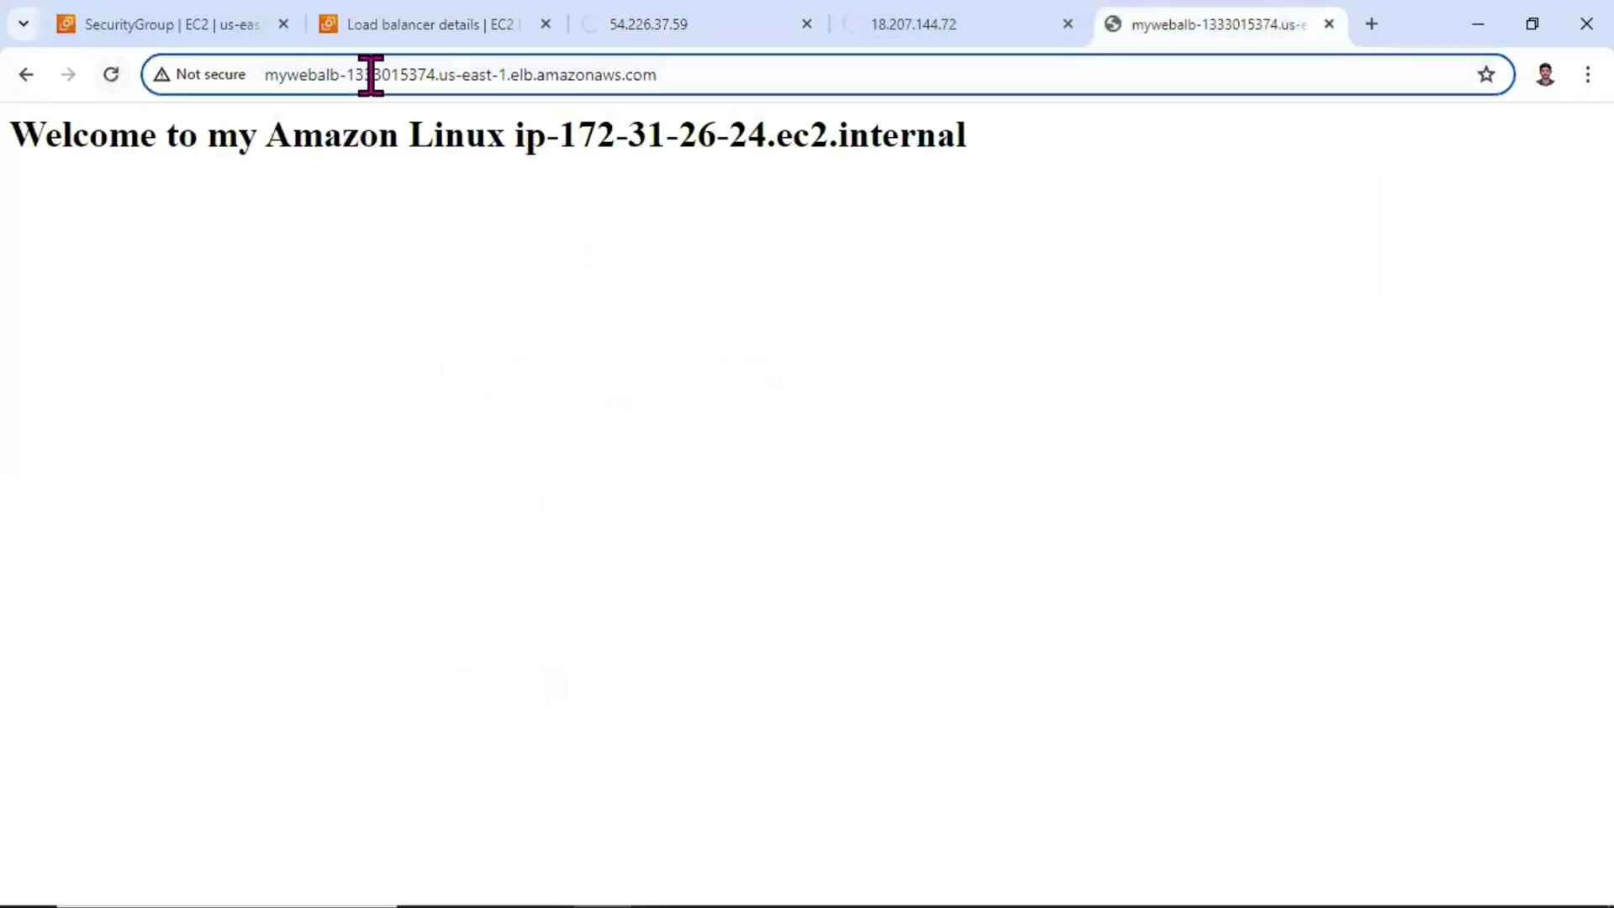
key(Return)
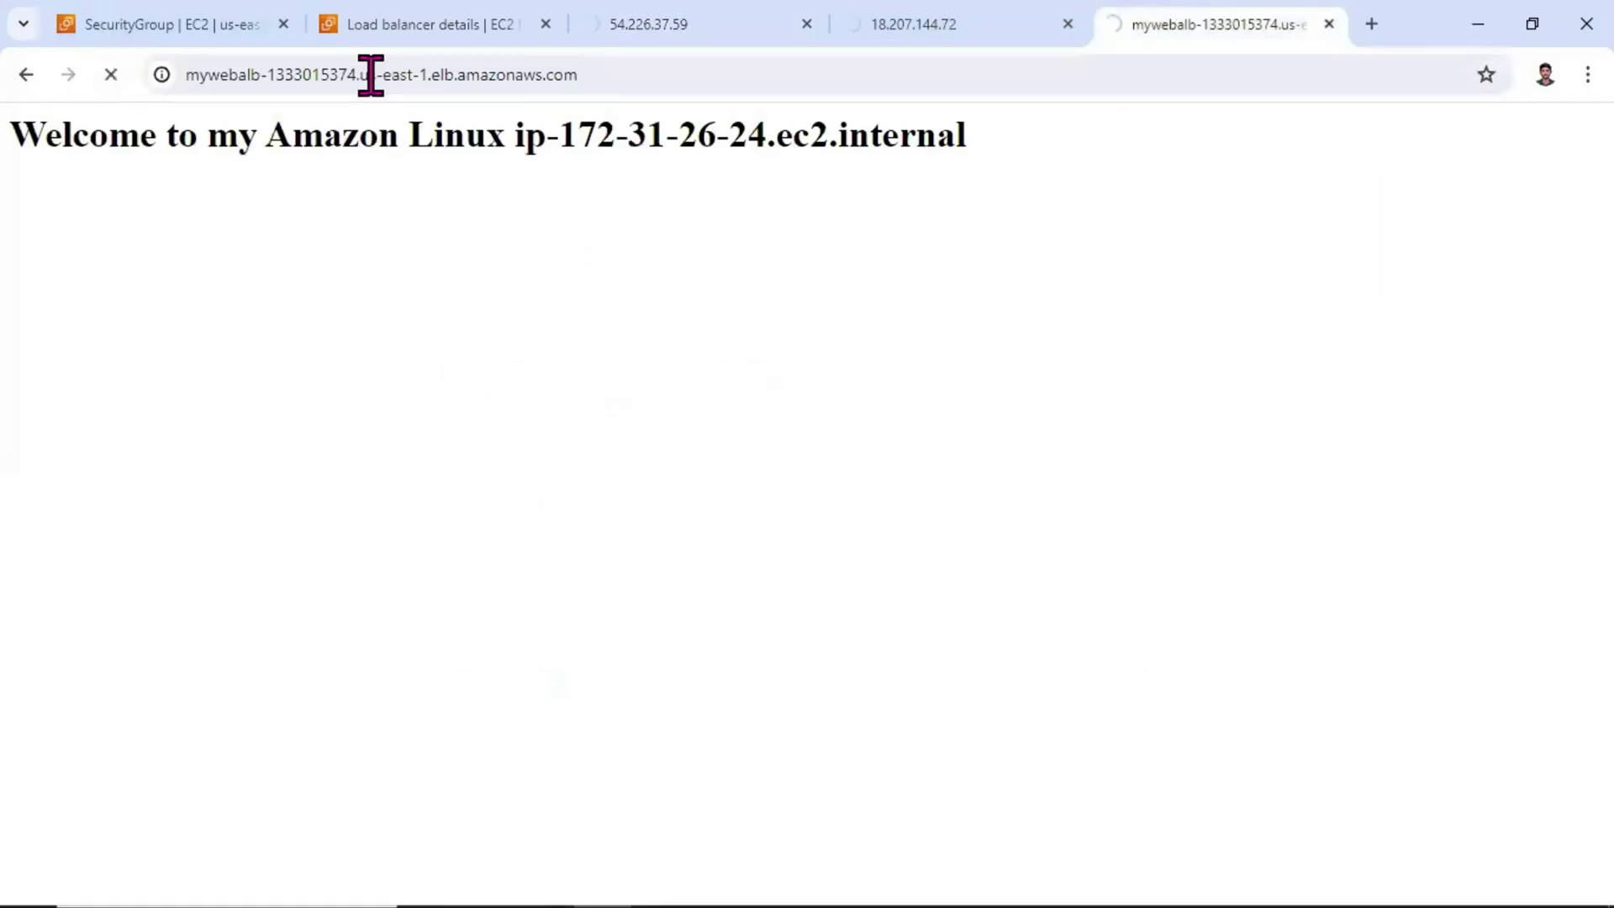
click(462, 75)
key(Return)
click(468, 77)
key(Return)
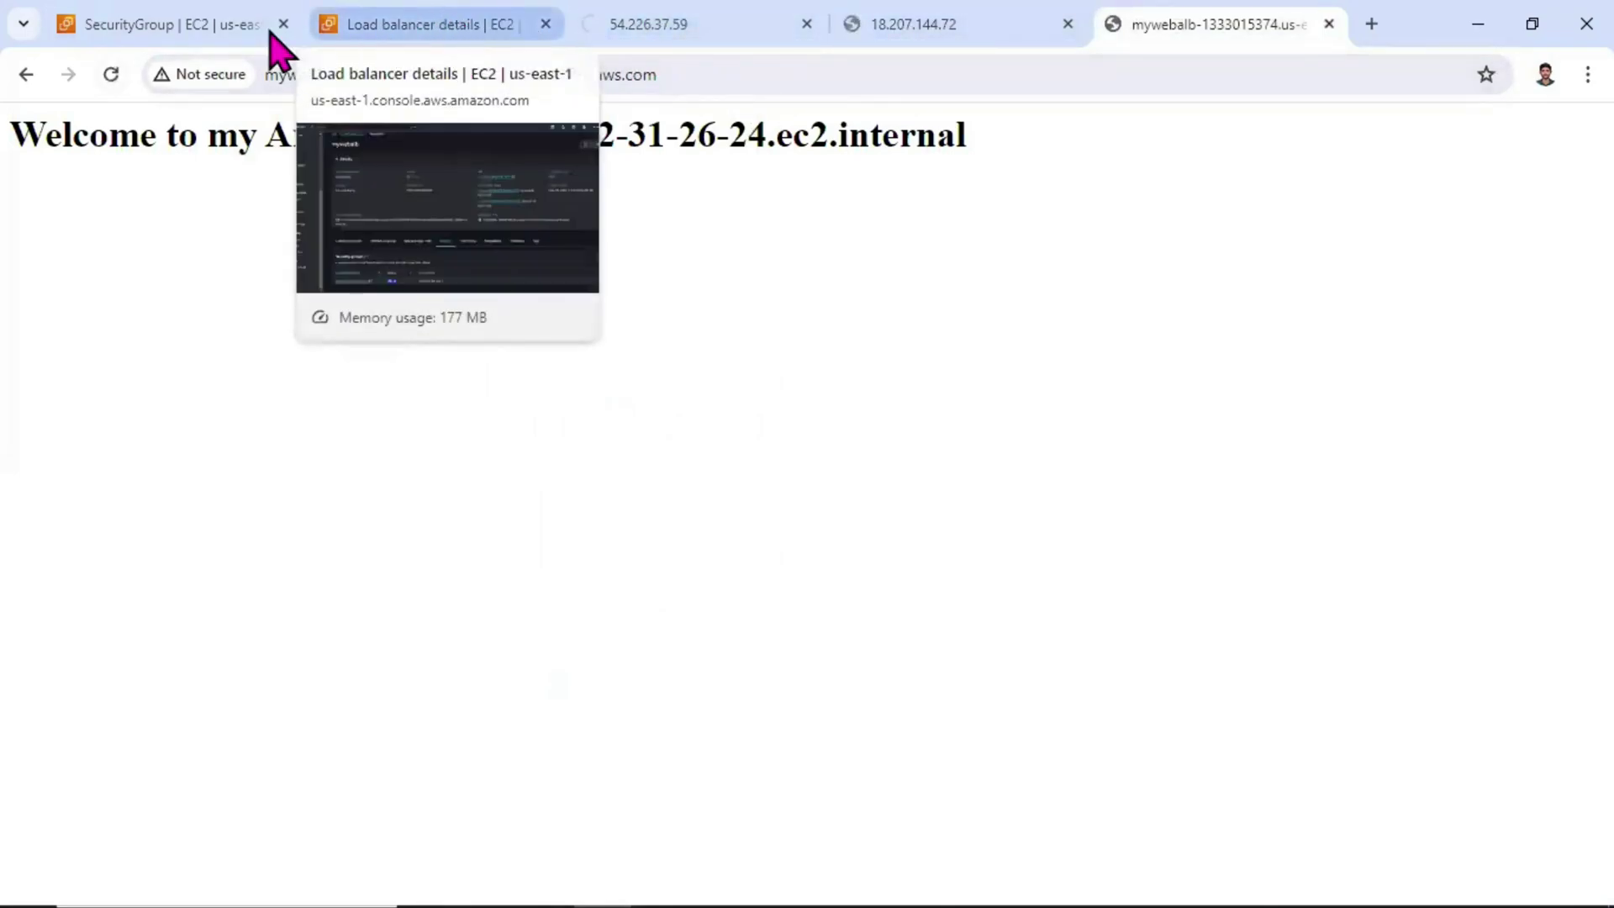
Open the alb_sg security group from the mywebalb load balancer's security details and close the ec2_http tab.
click(143, 24)
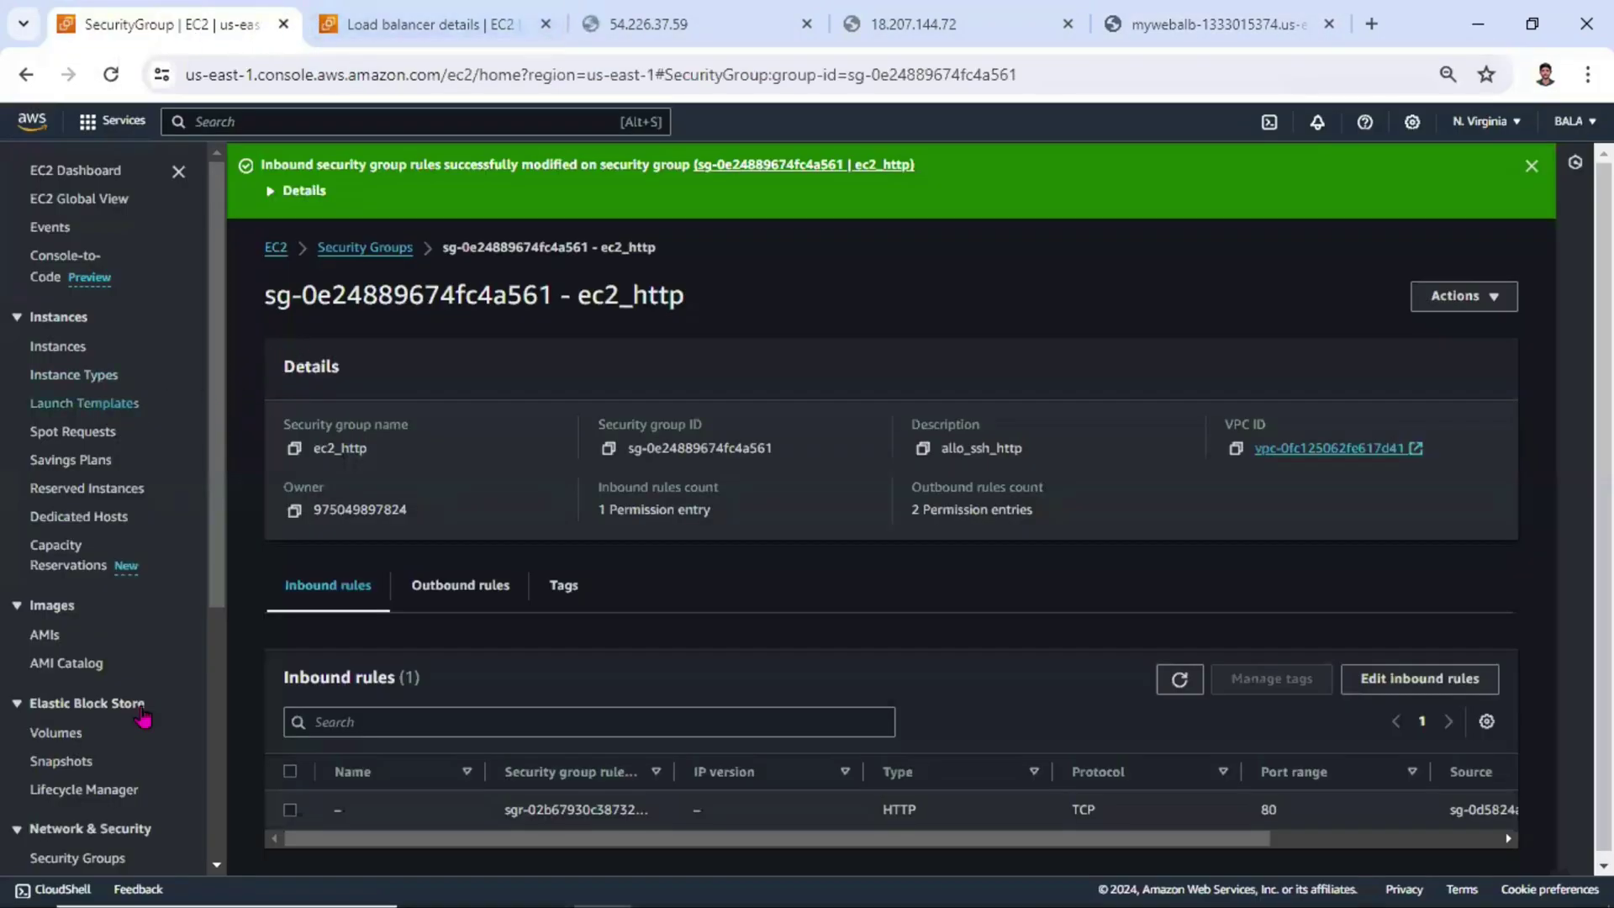
scroll(130, 664, down, 5)
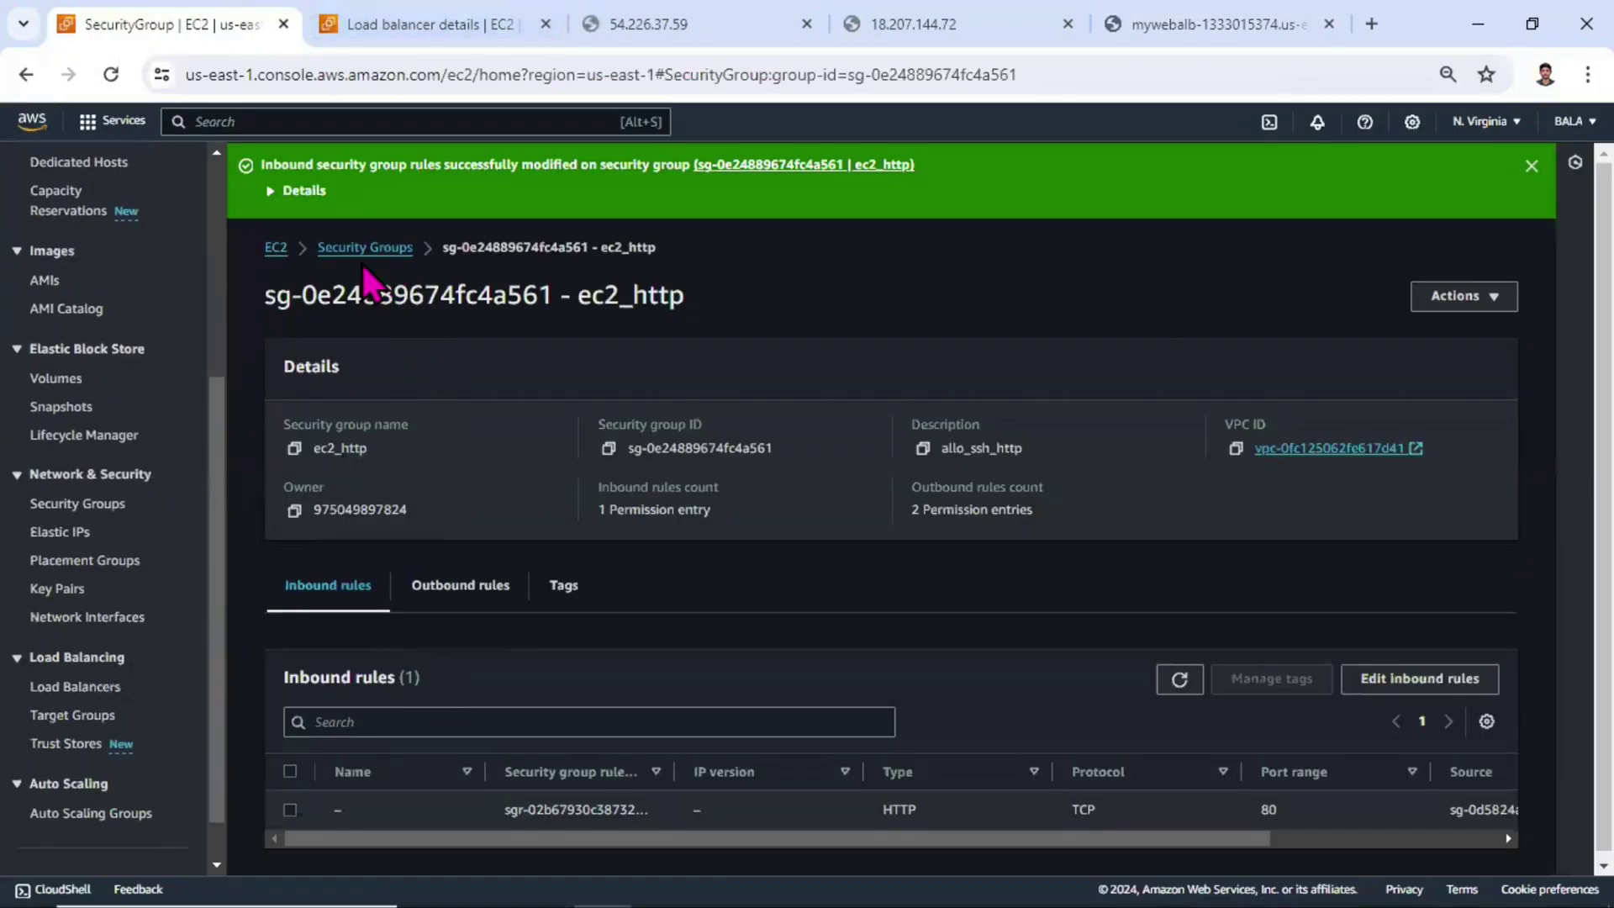
click(362, 27)
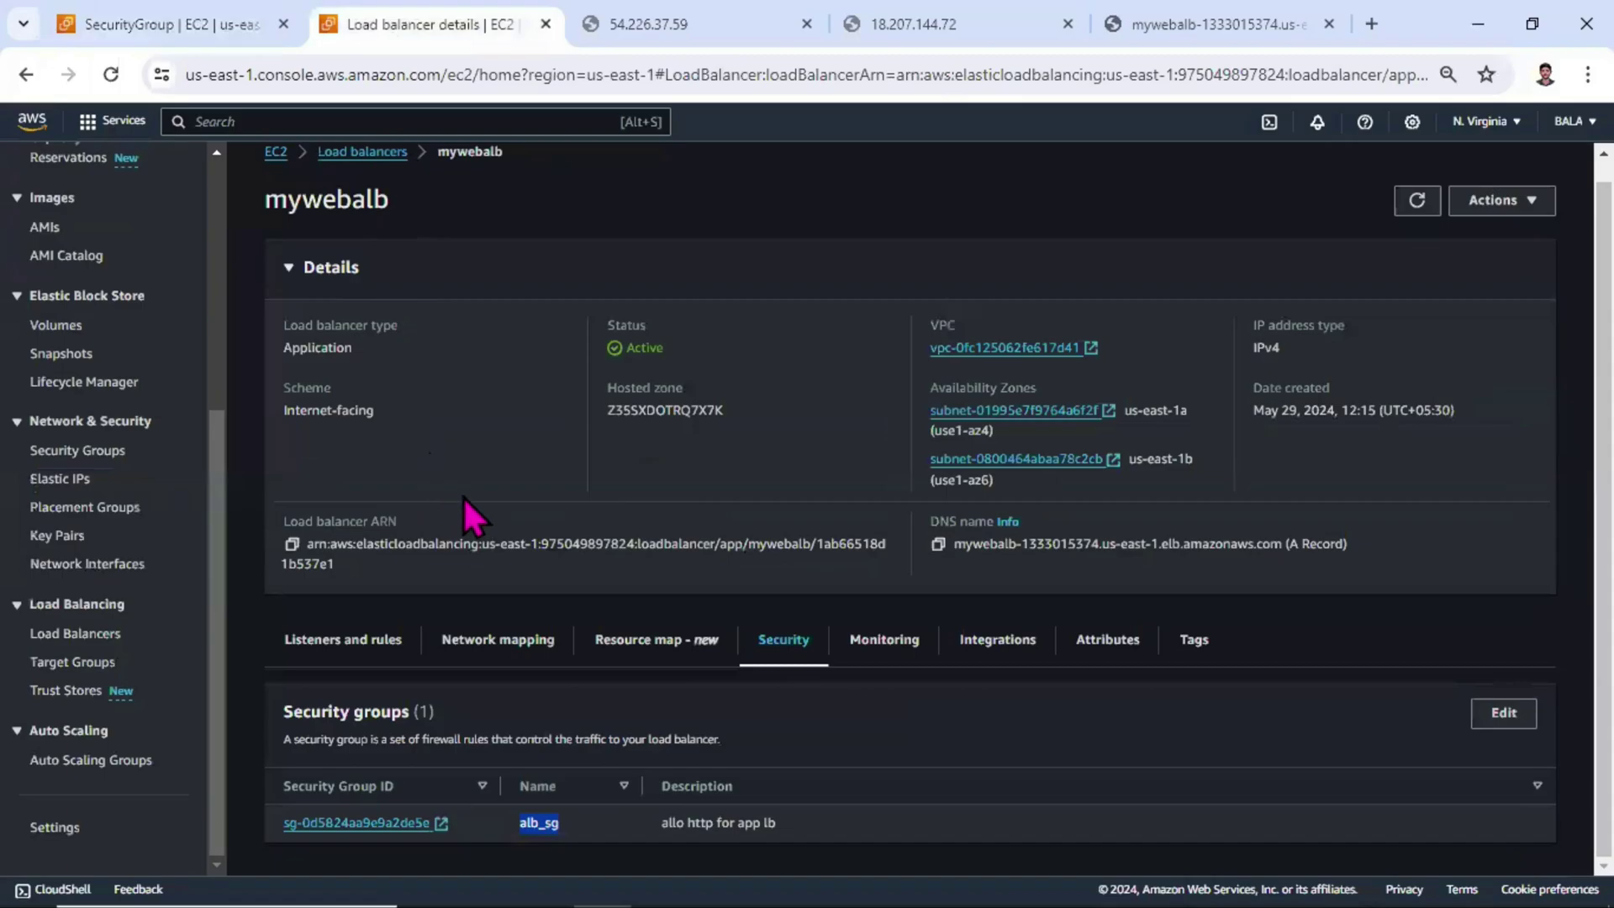
click(358, 822)
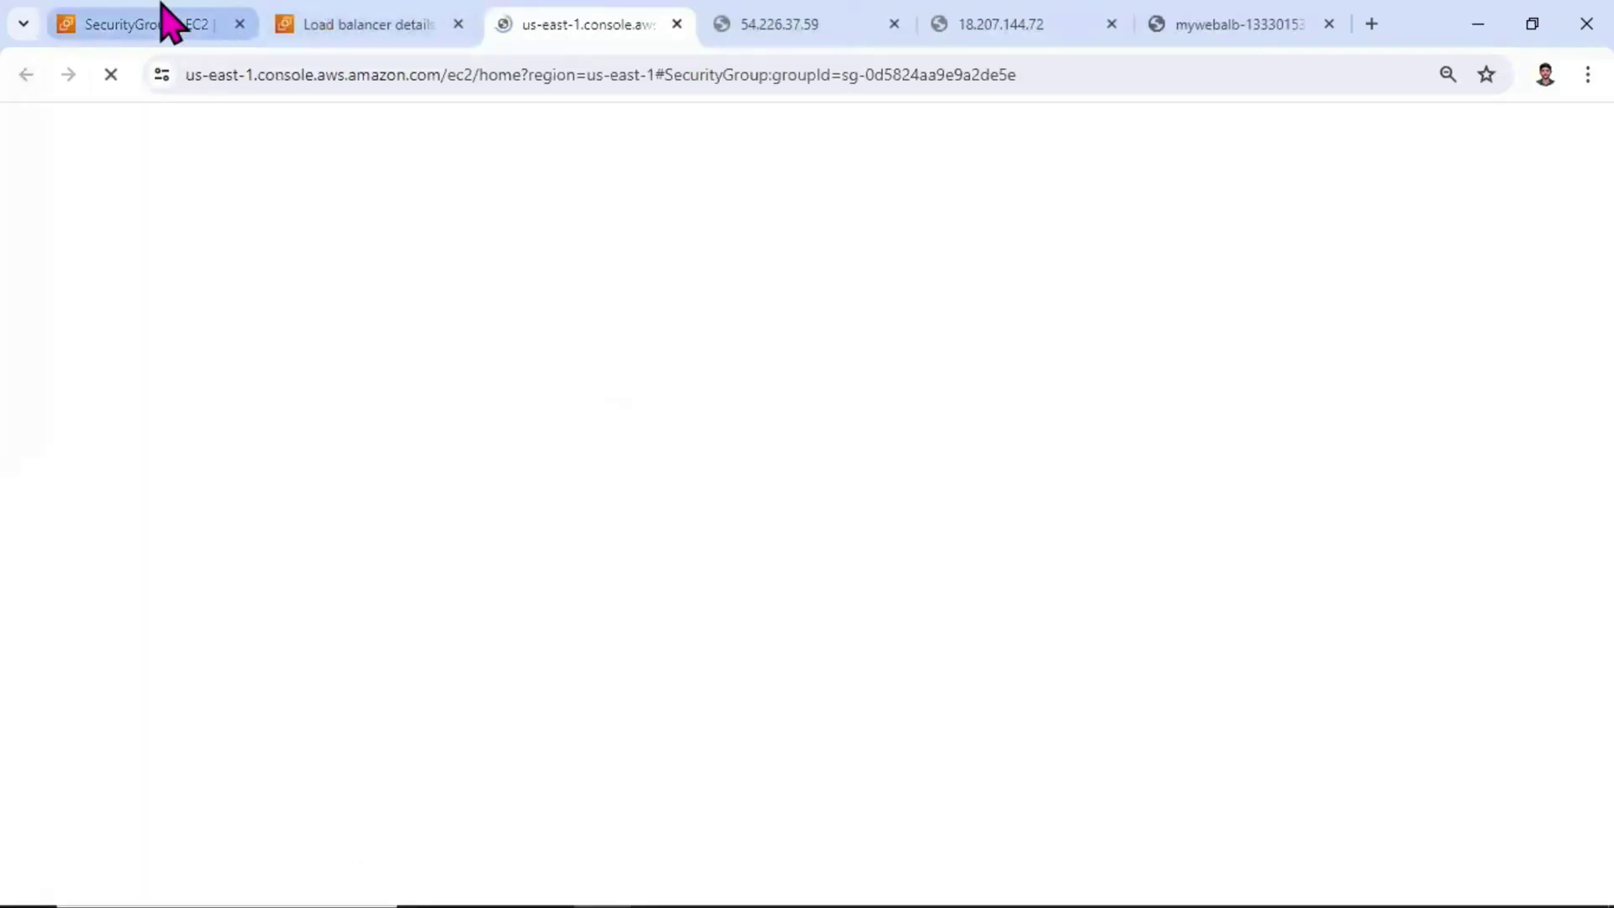
middle_click(162, 20)
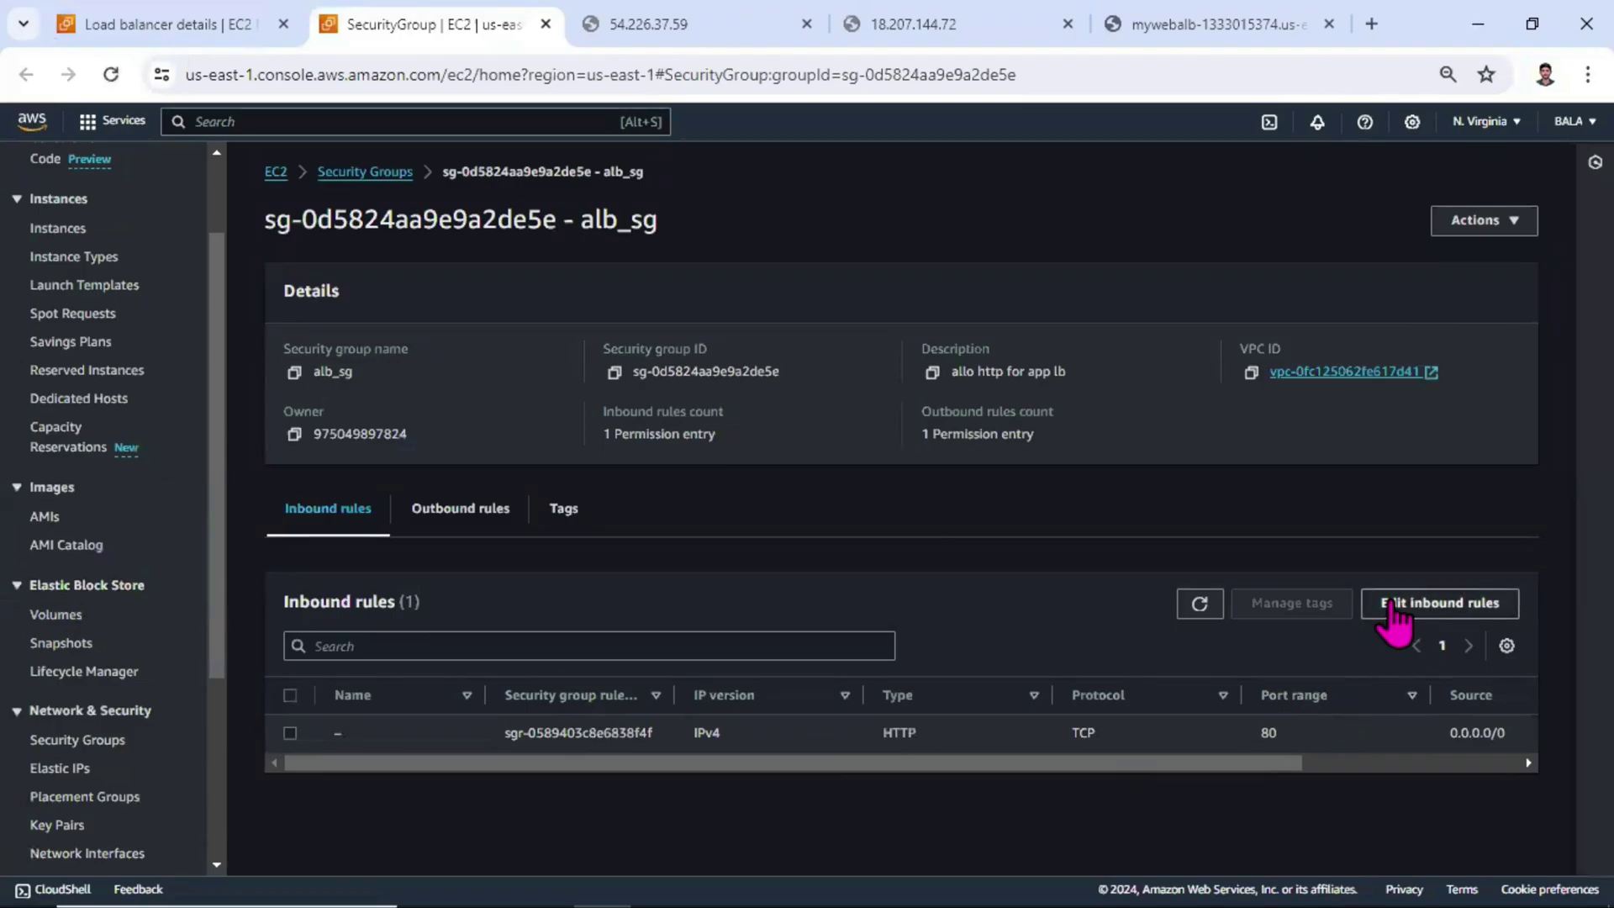
Edit alb_sg's inbound rules, replacing the open HTTP rule with a new HTTP rule whose custom source is 10.129.1.0/24.
click(1391, 606)
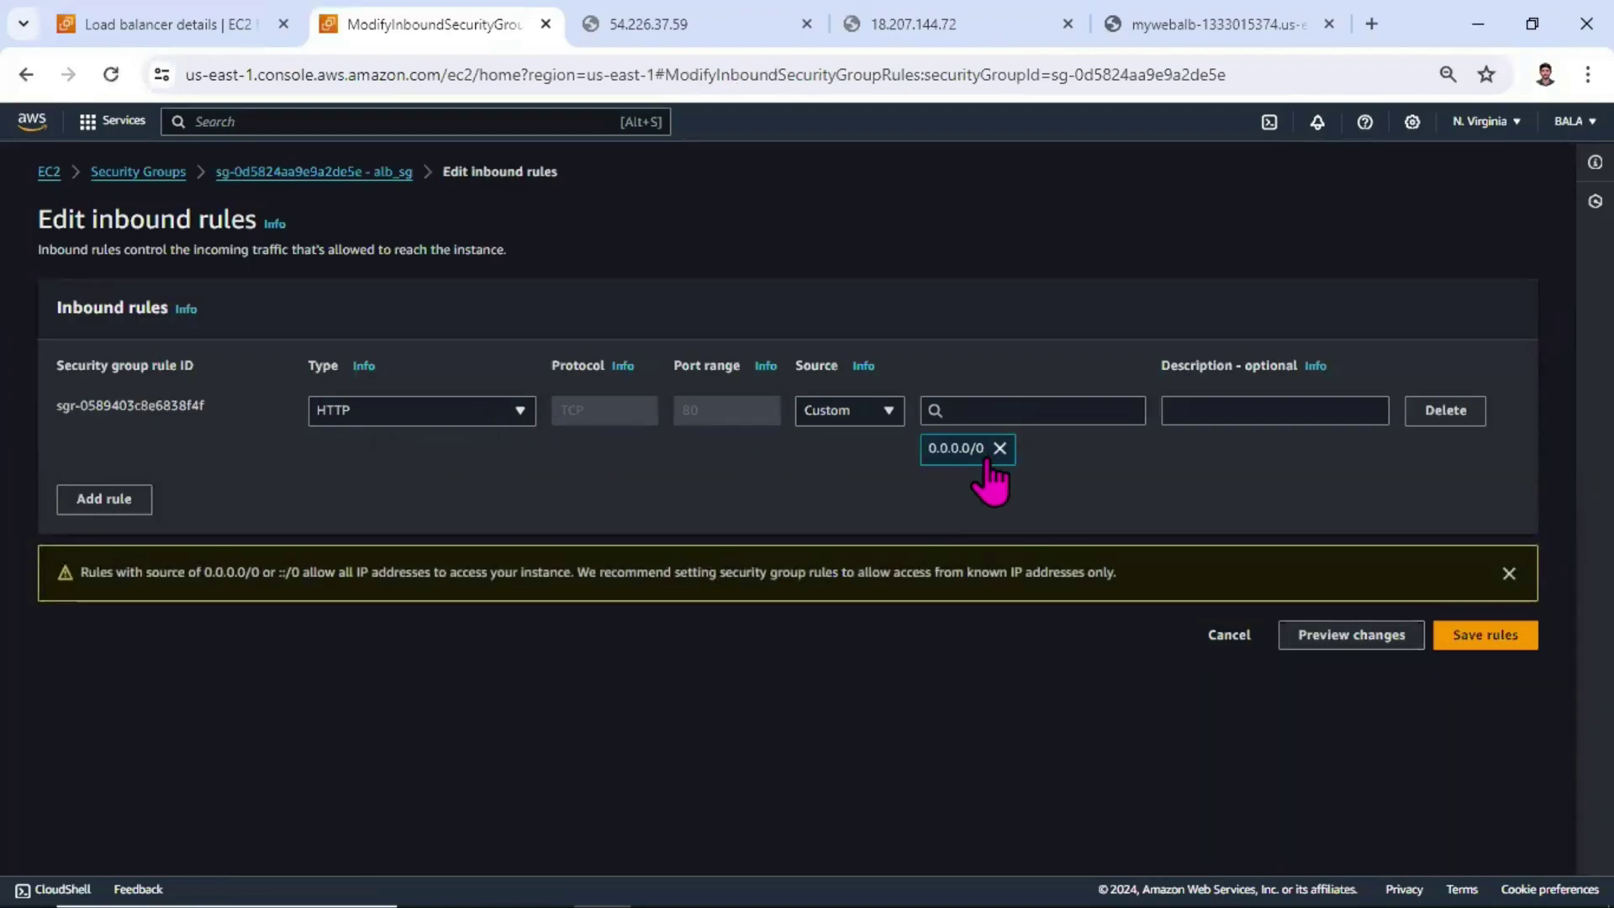
click(109, 501)
click(1446, 410)
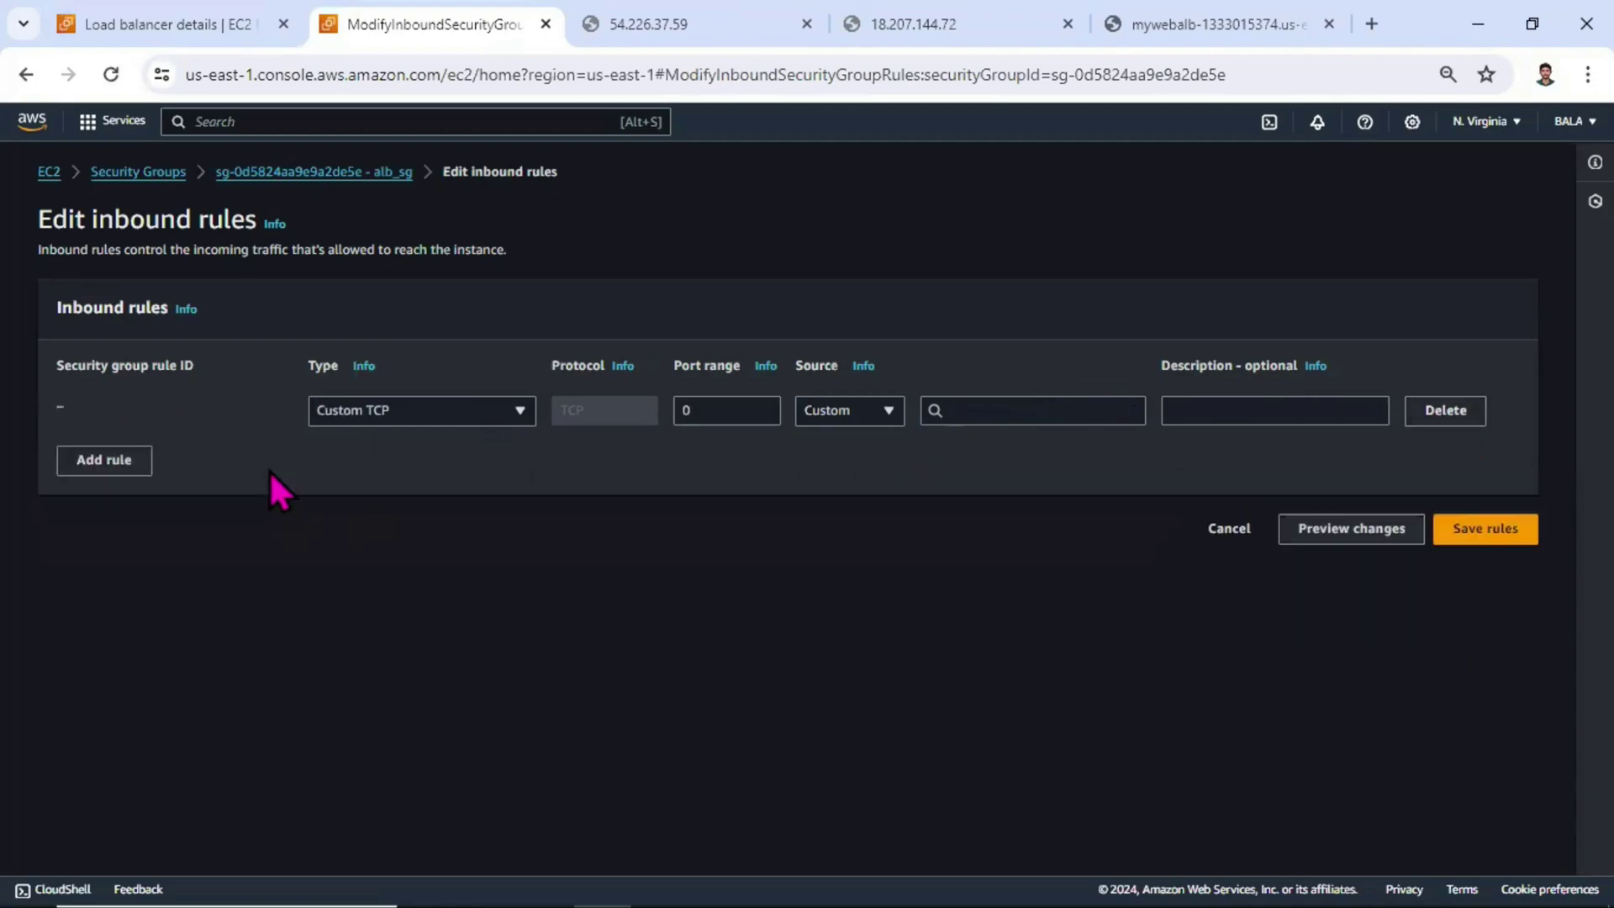
click(436, 410)
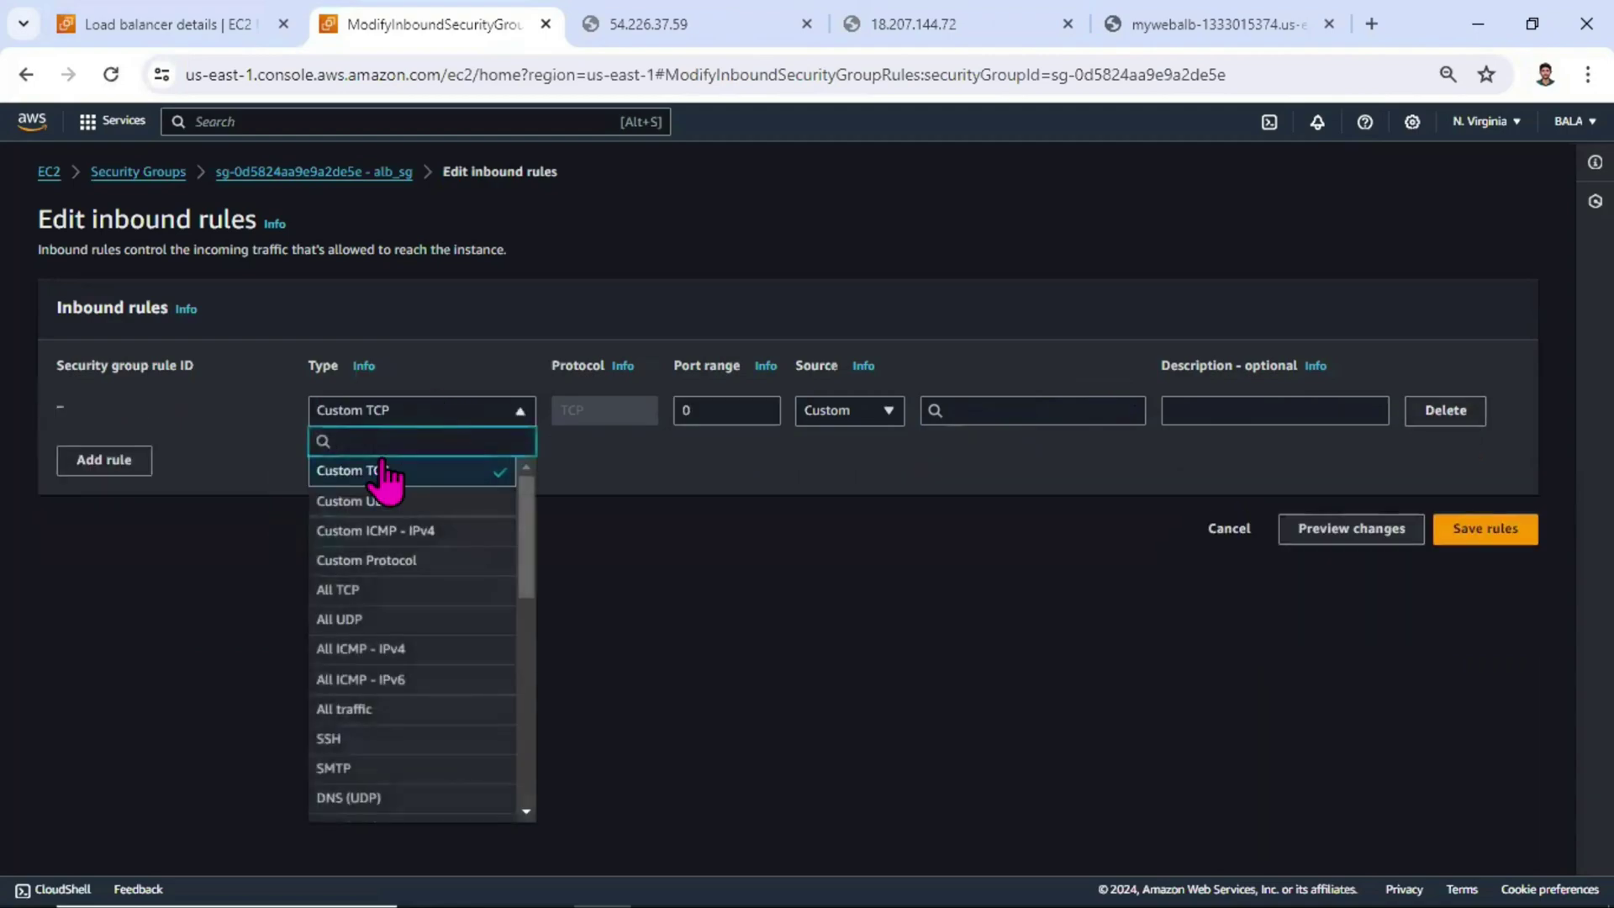
text(Http)
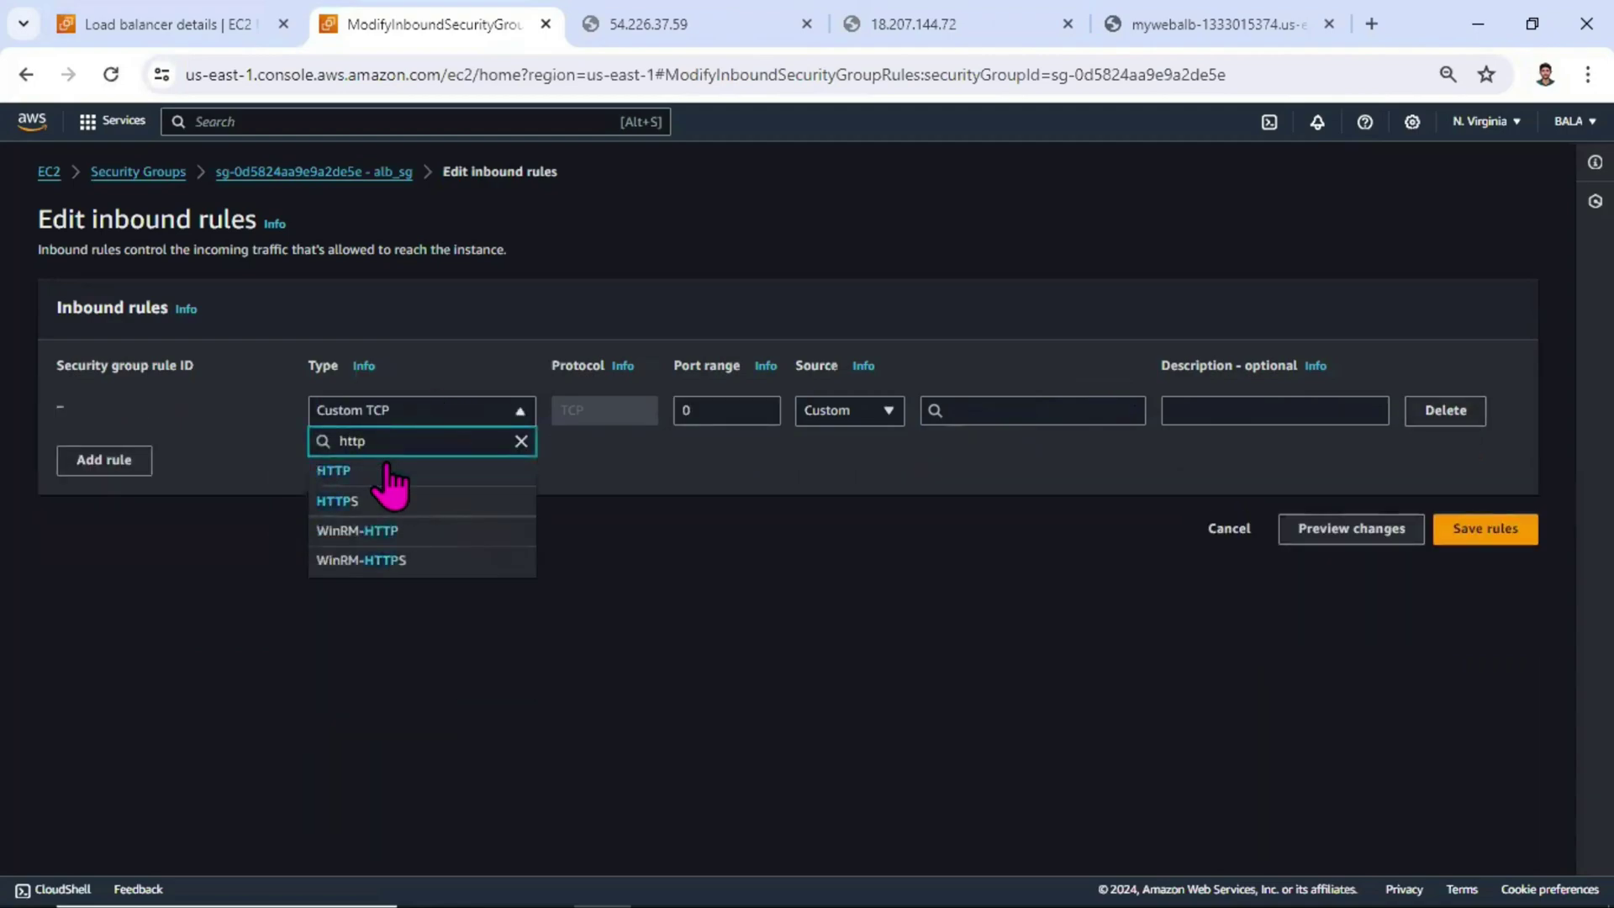
click(386, 471)
click(981, 410)
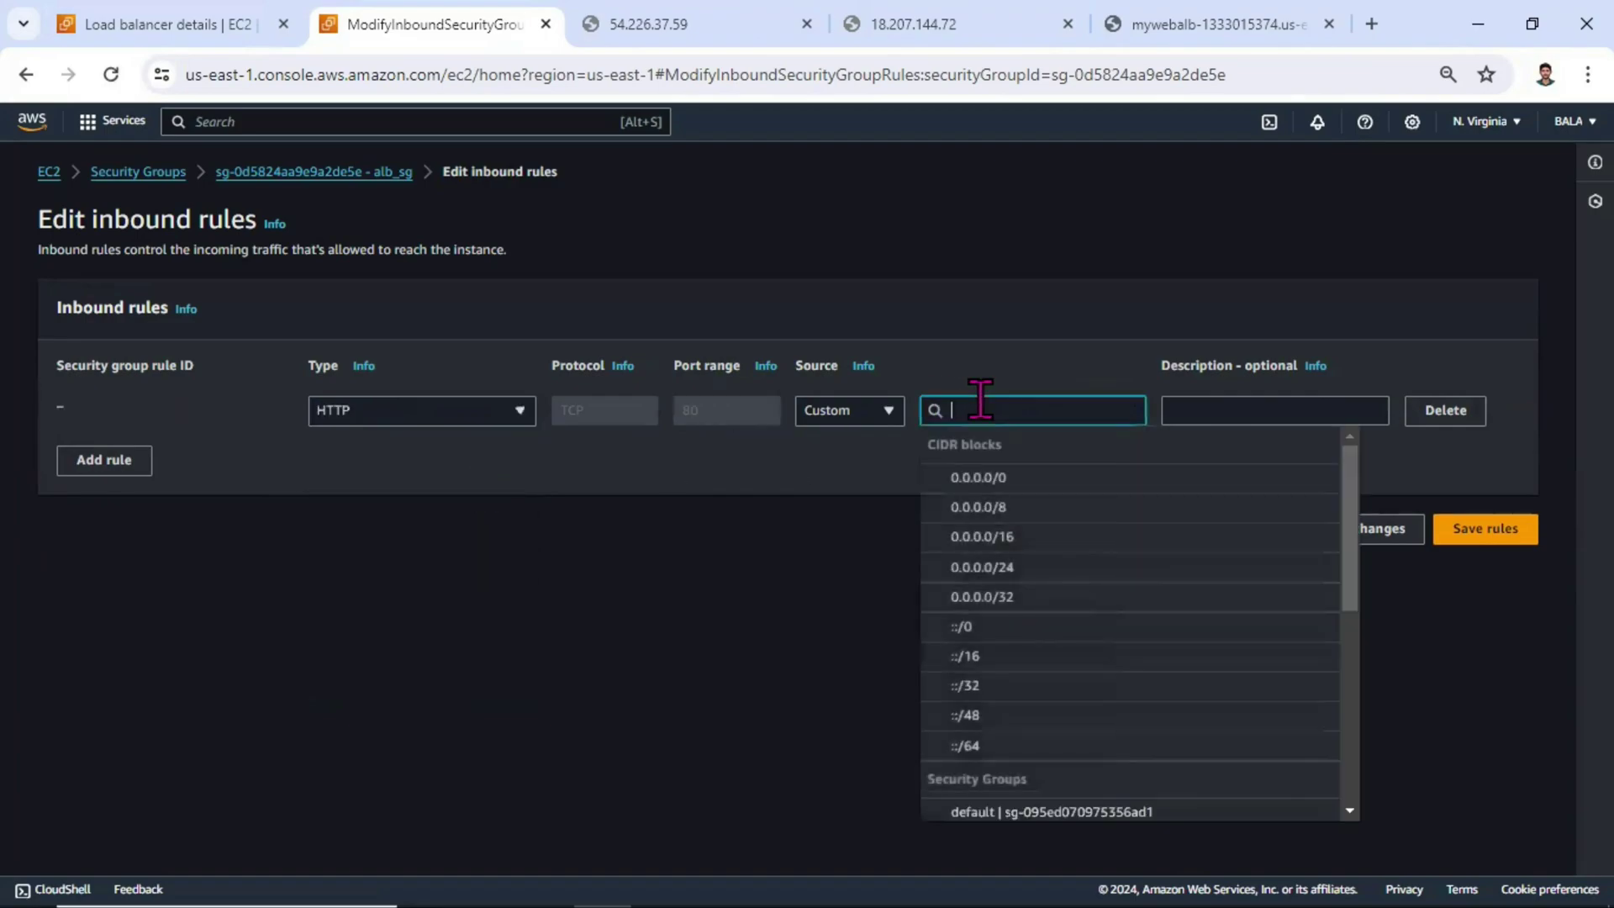
text(10.129)
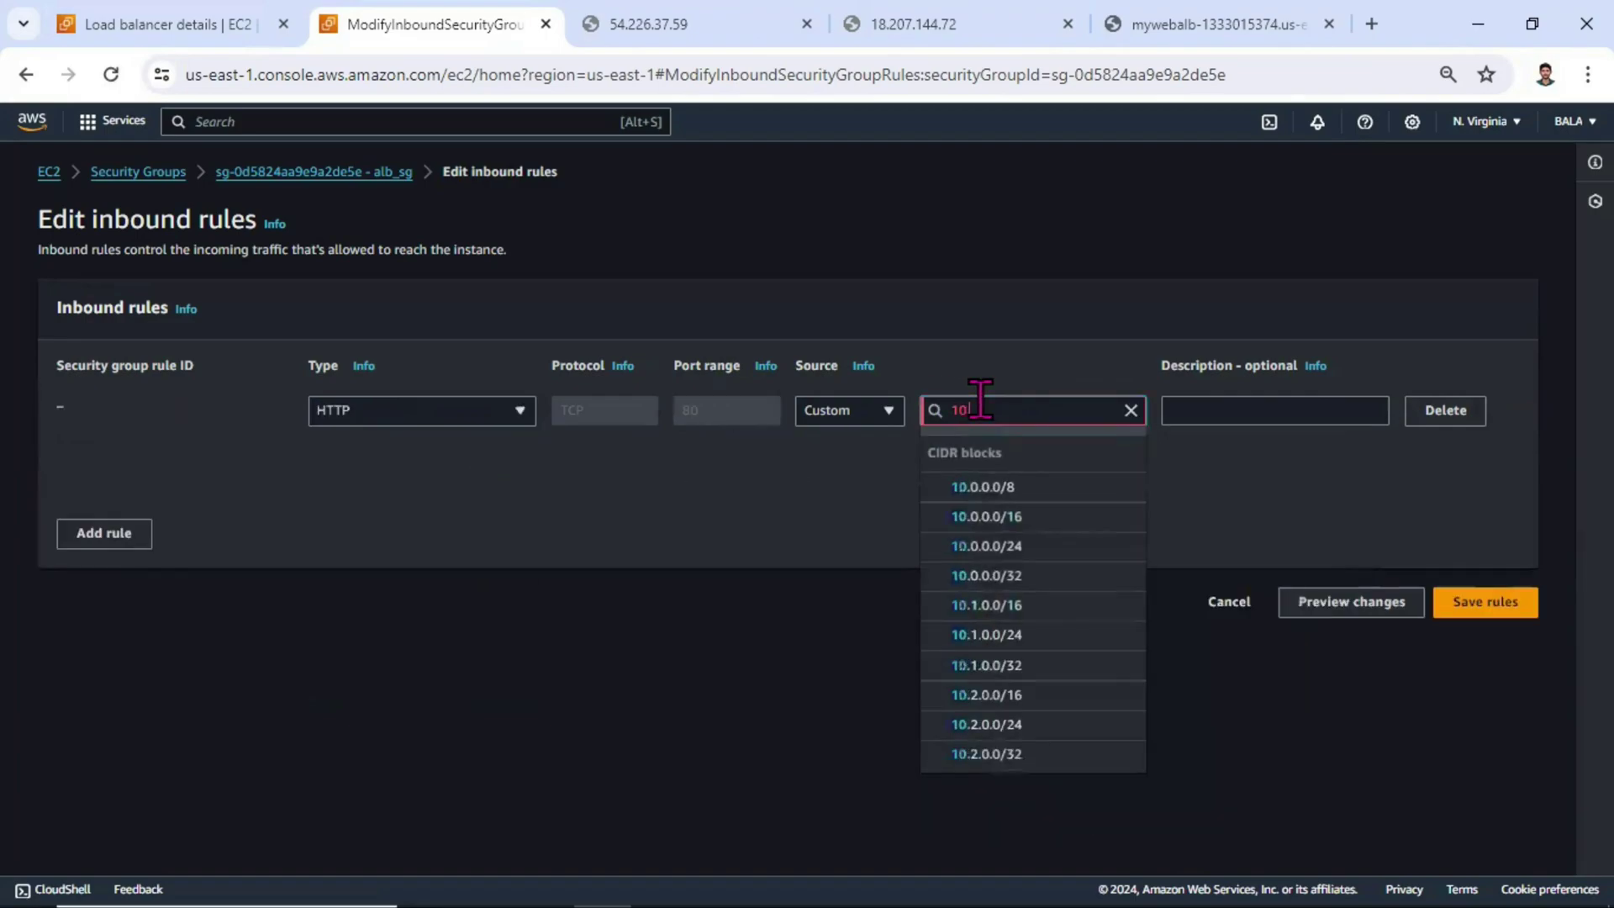
text(.1.1)
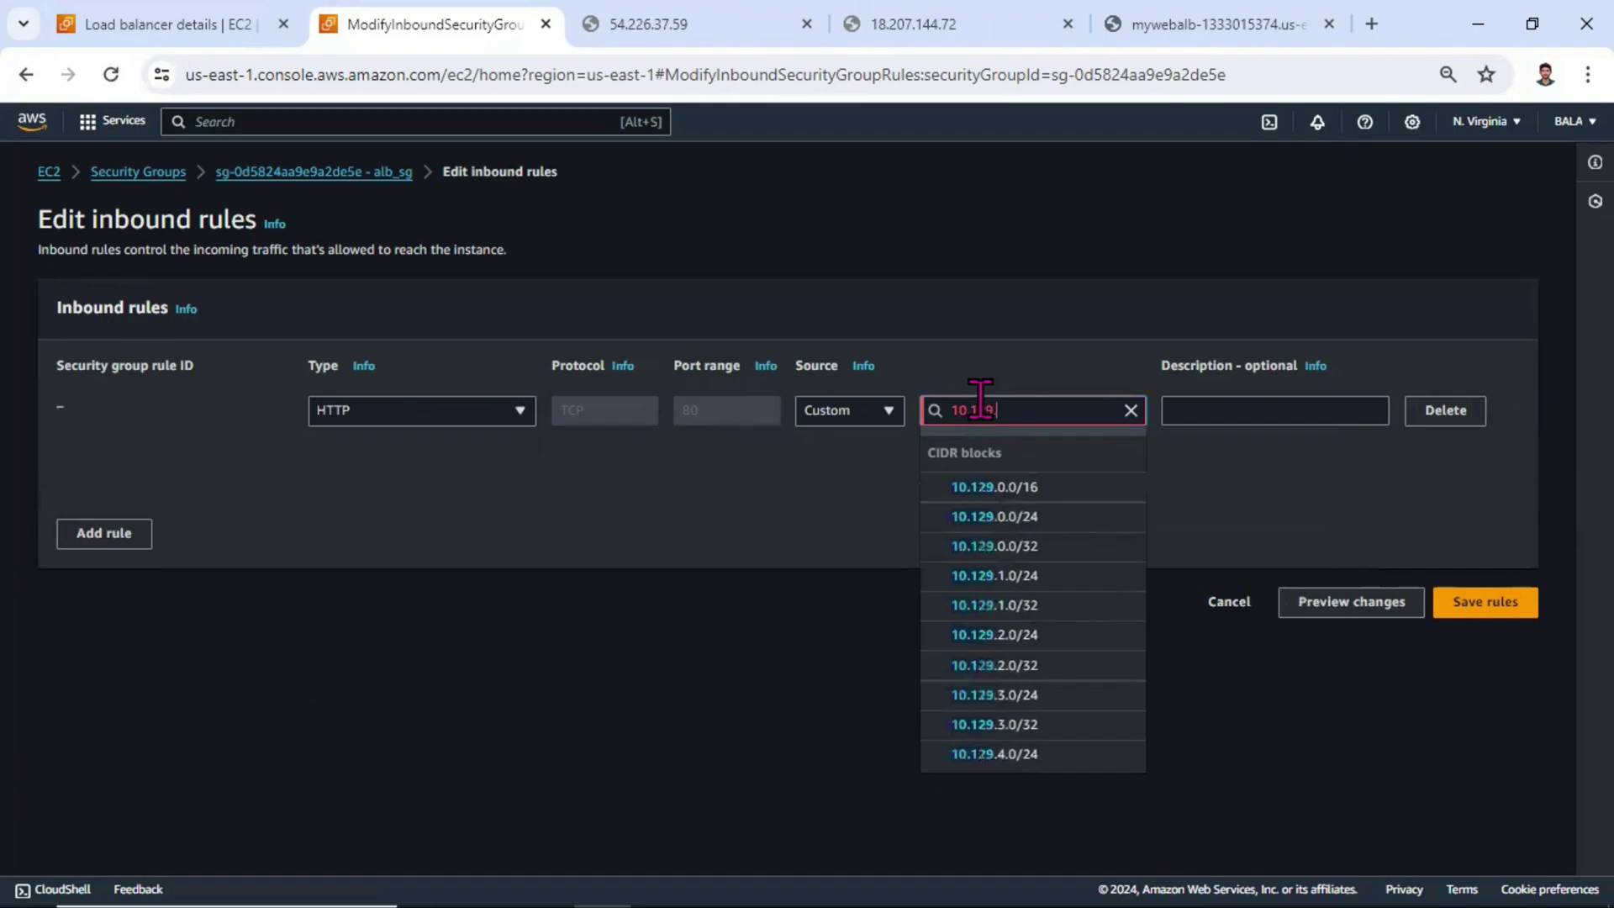
text(/24)
key(Return)
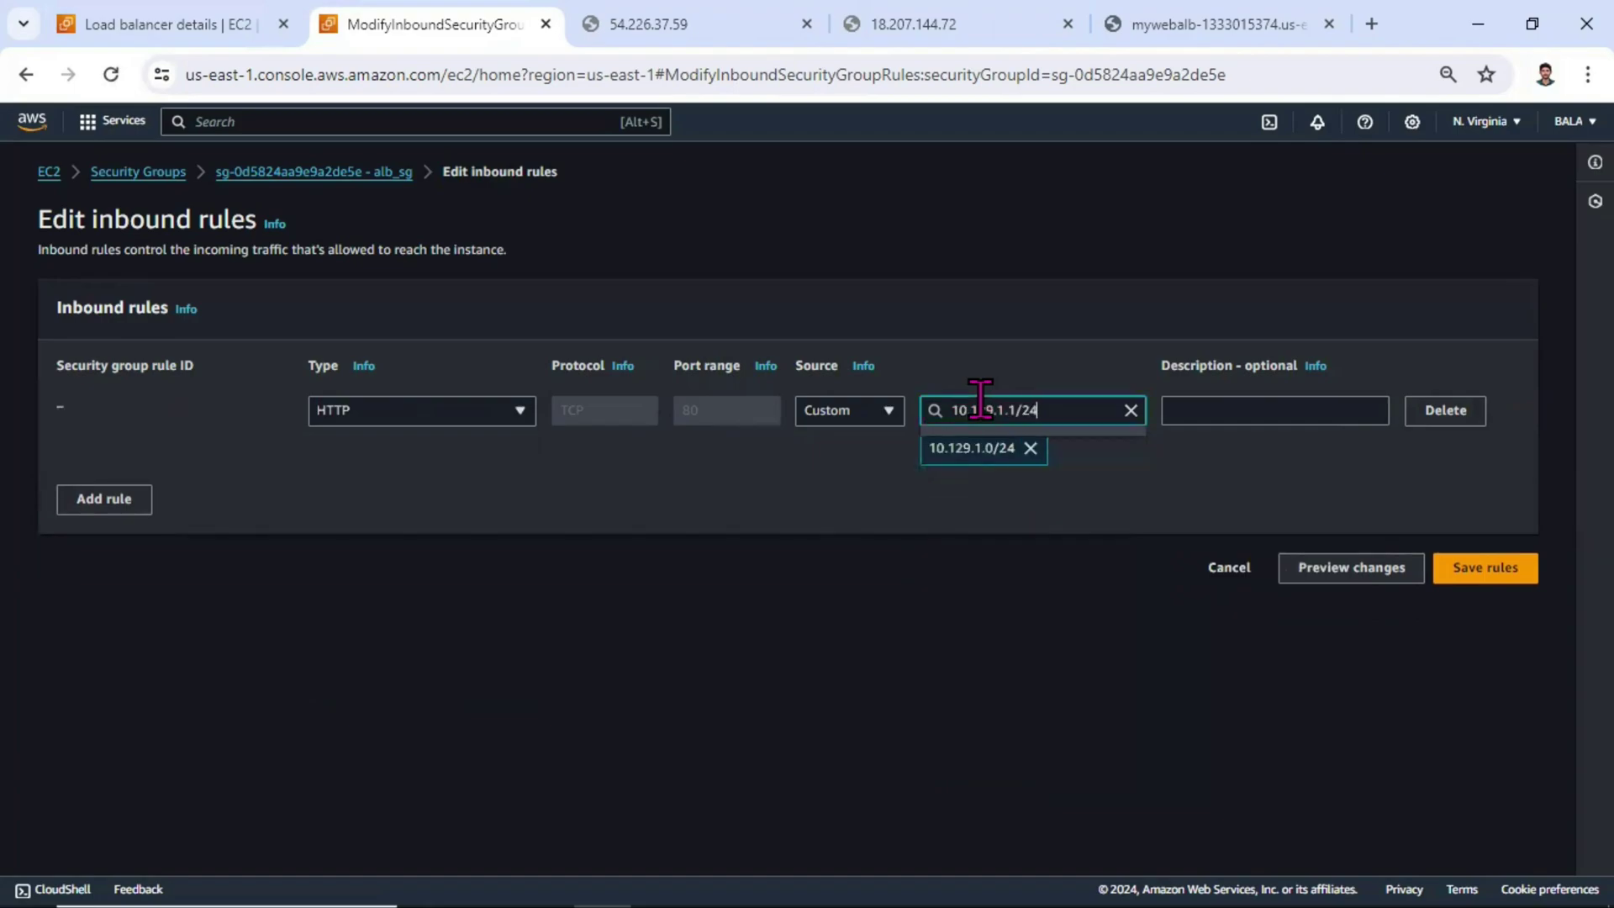
Add a second HTTP rule with custom source 102.25.45.50/32 and discard the unsaved inbound rule edits.
click(130, 502)
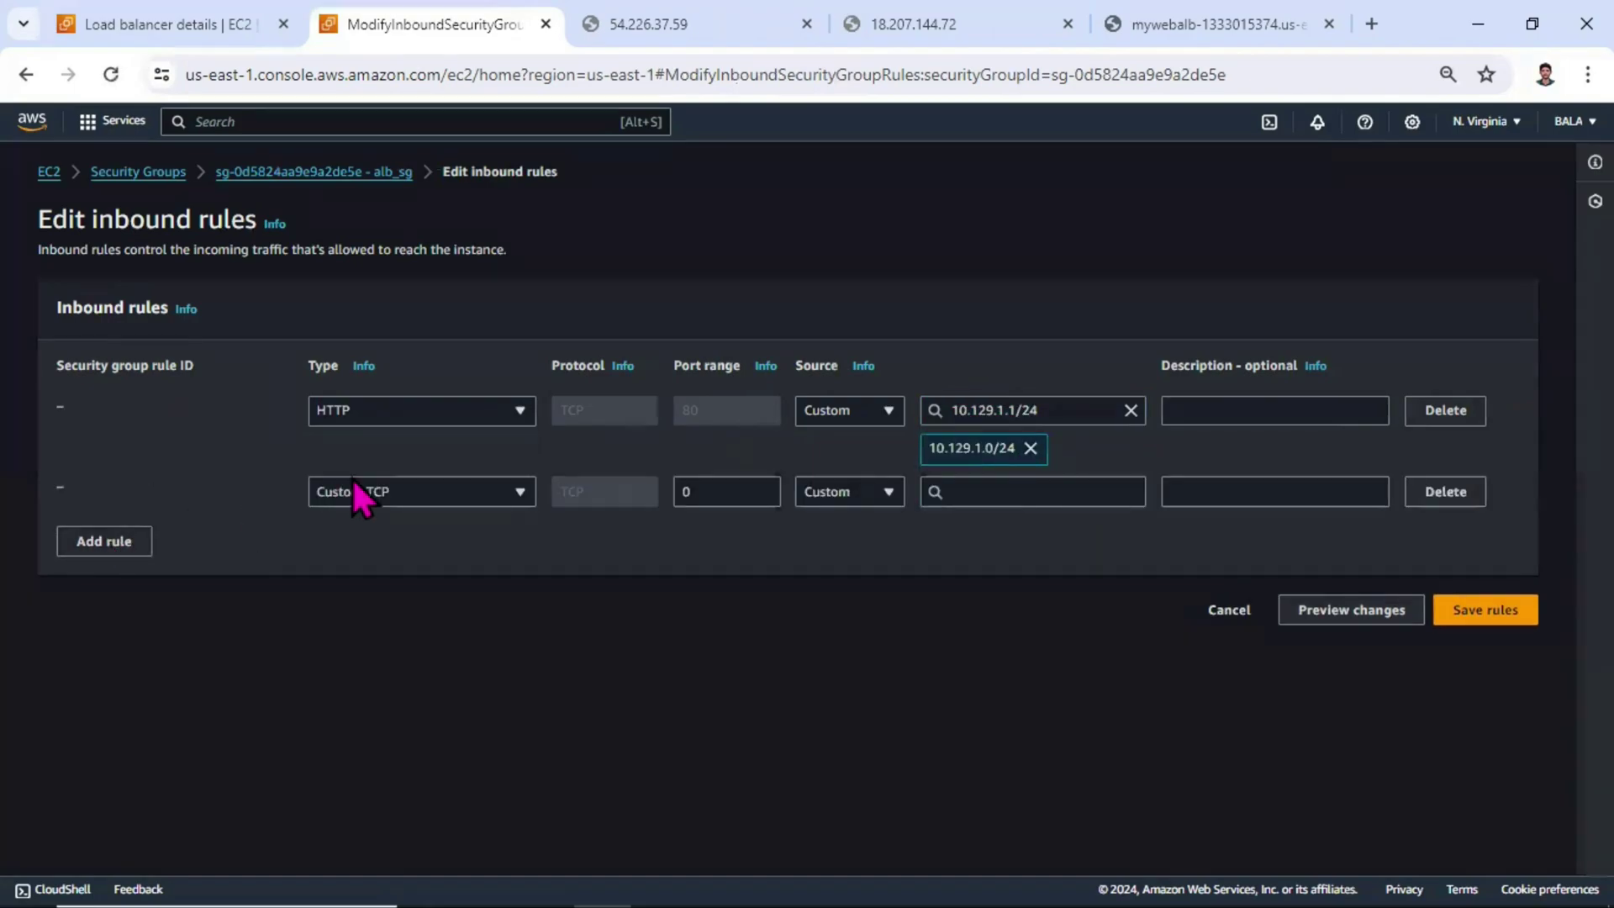
click(371, 492)
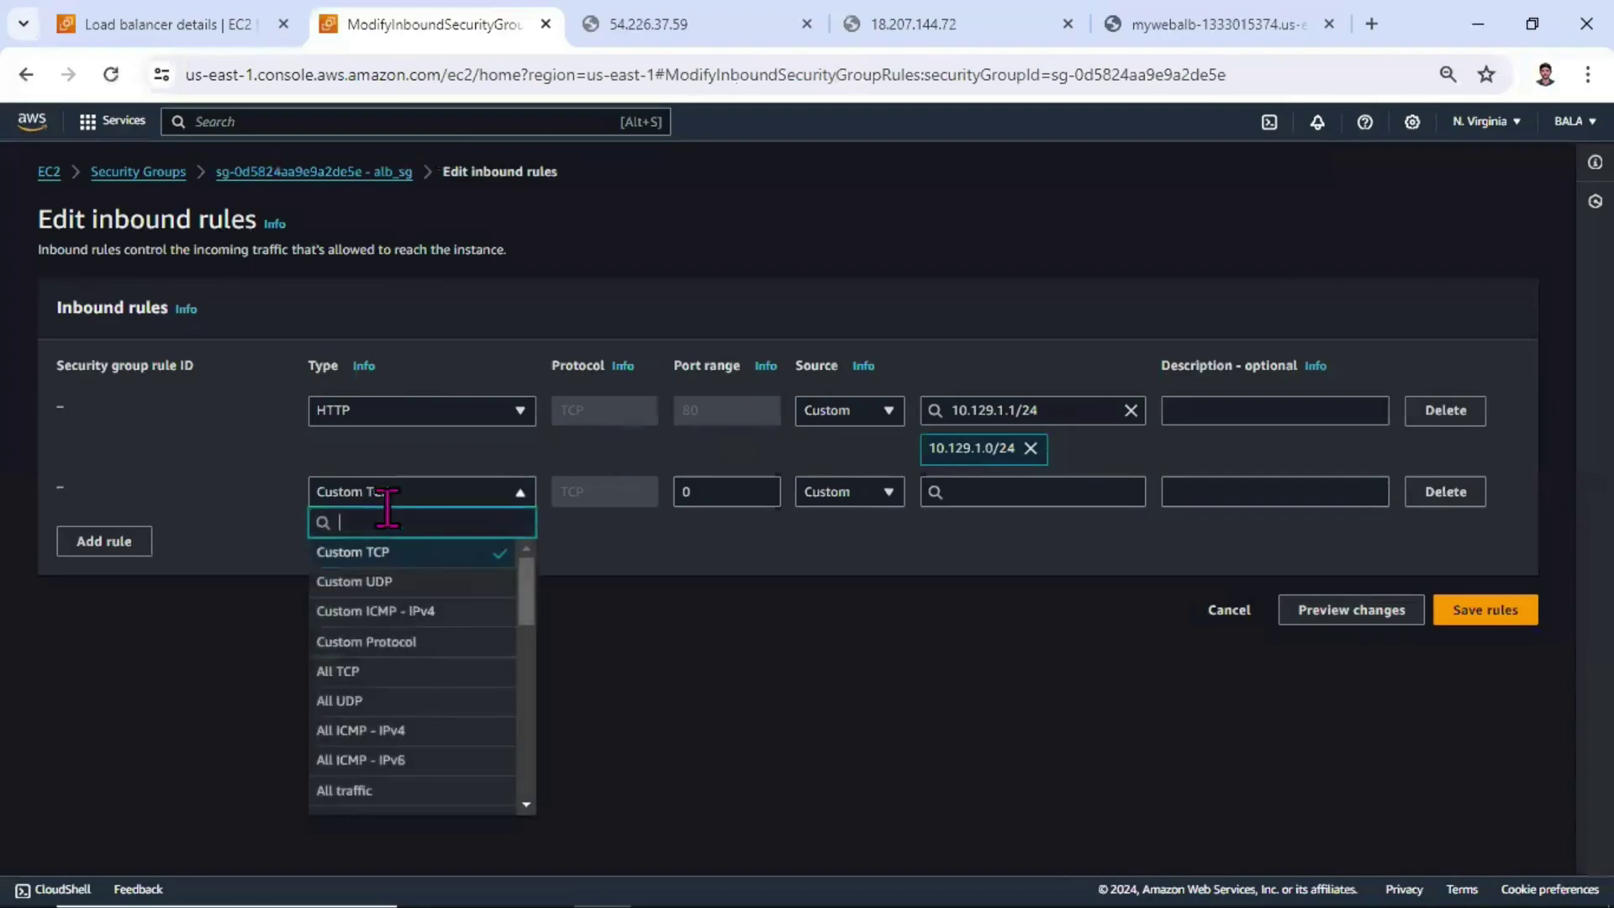
text(http)
click(389, 554)
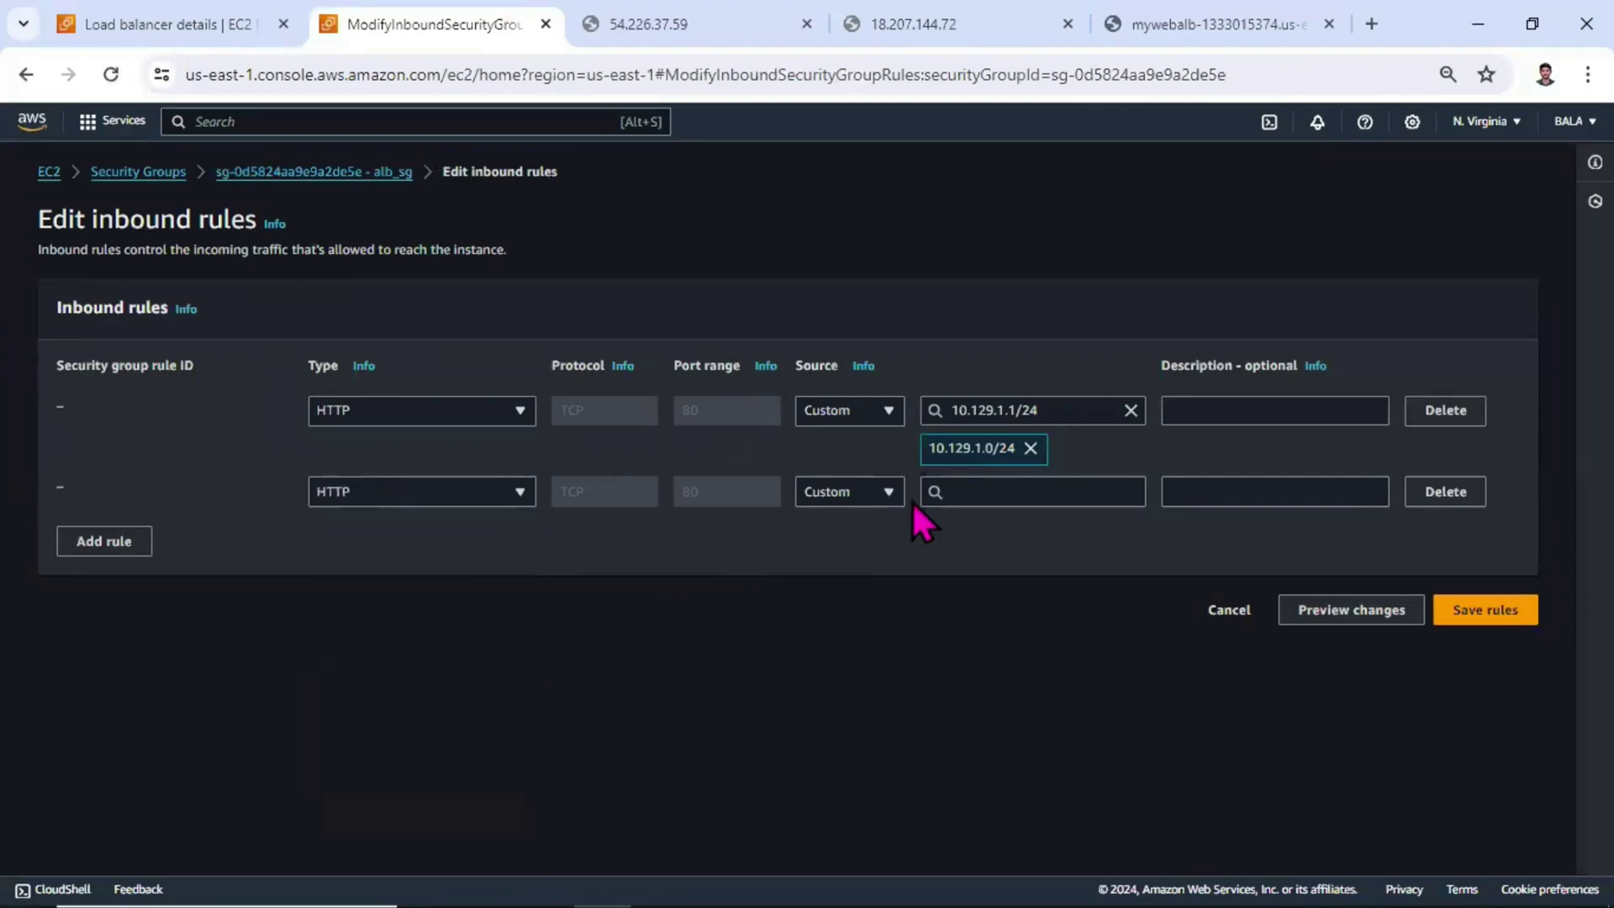
click(982, 487)
text(10)
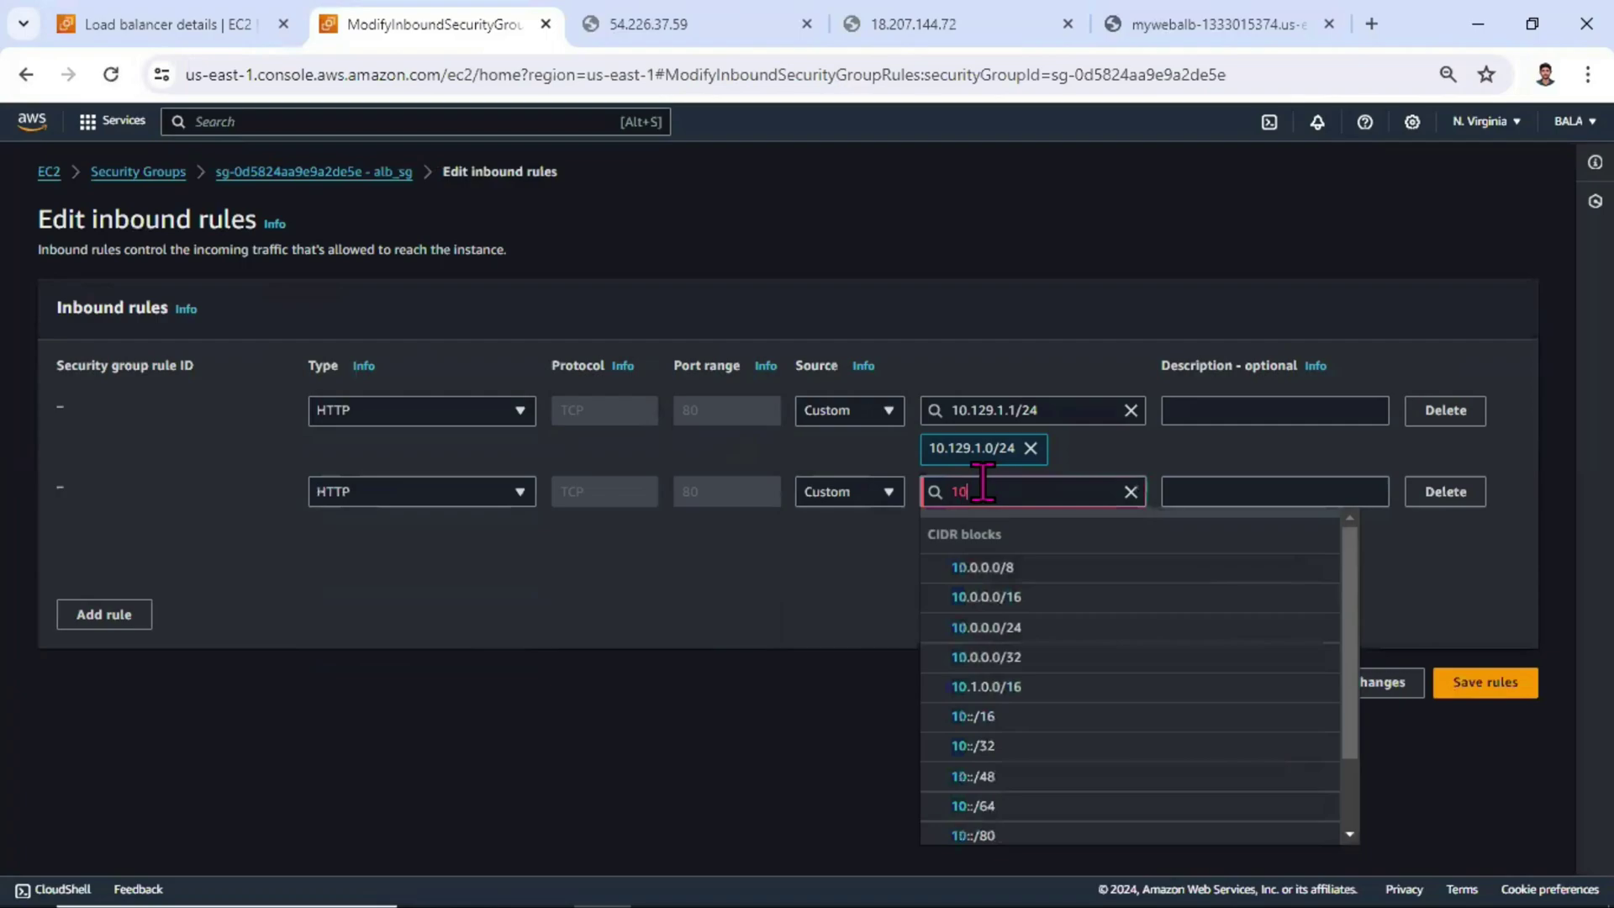
text(2.25)
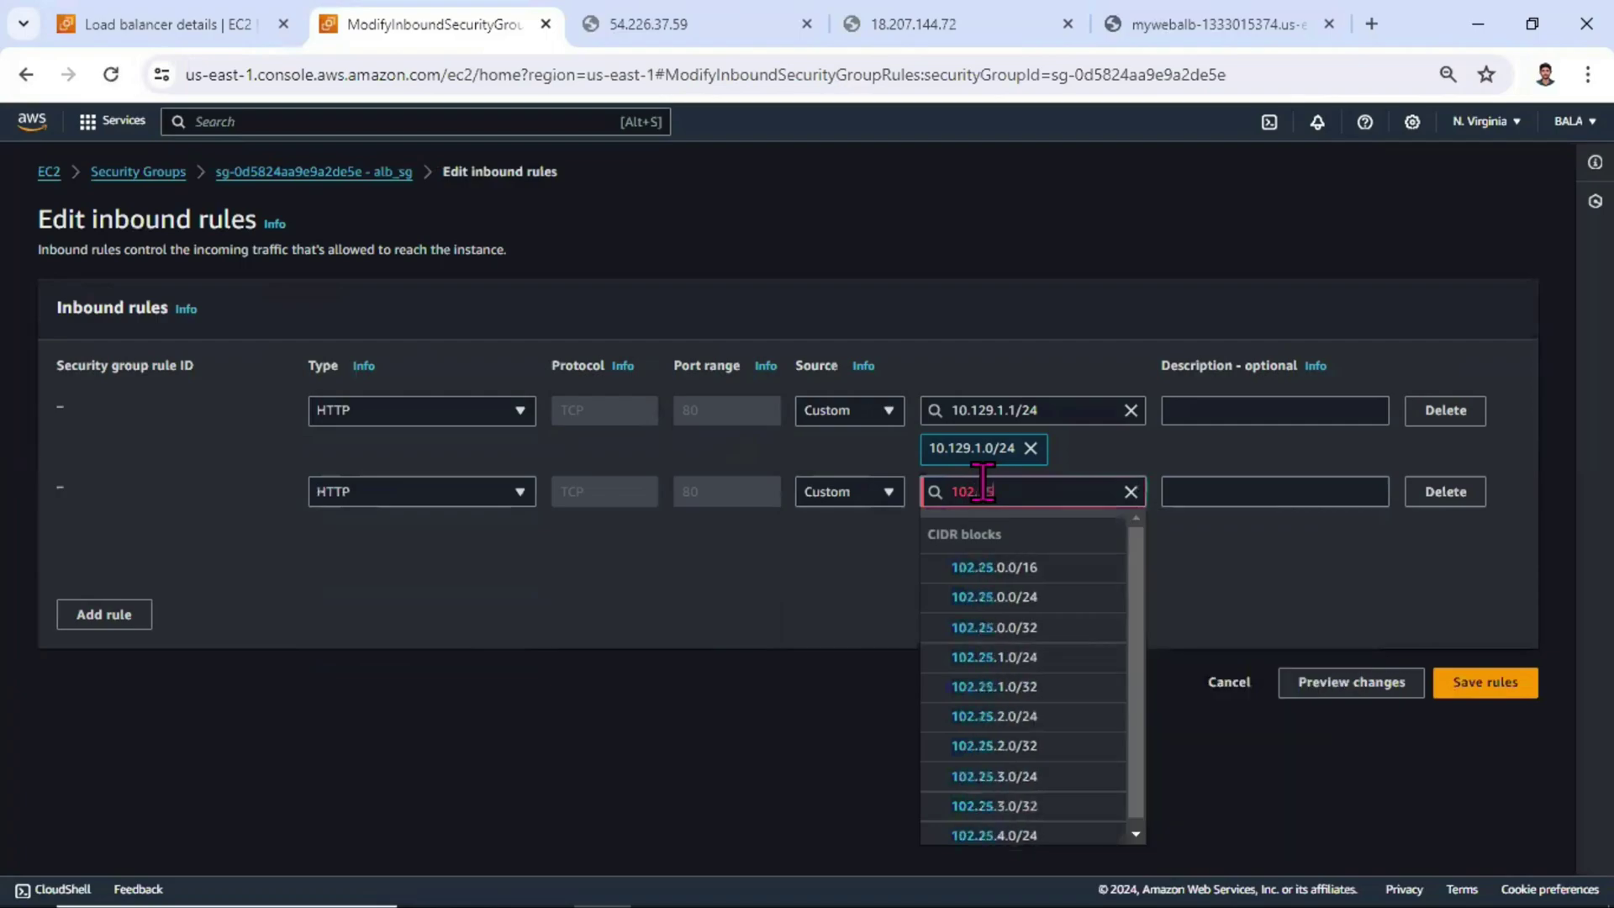
text(.45.50)
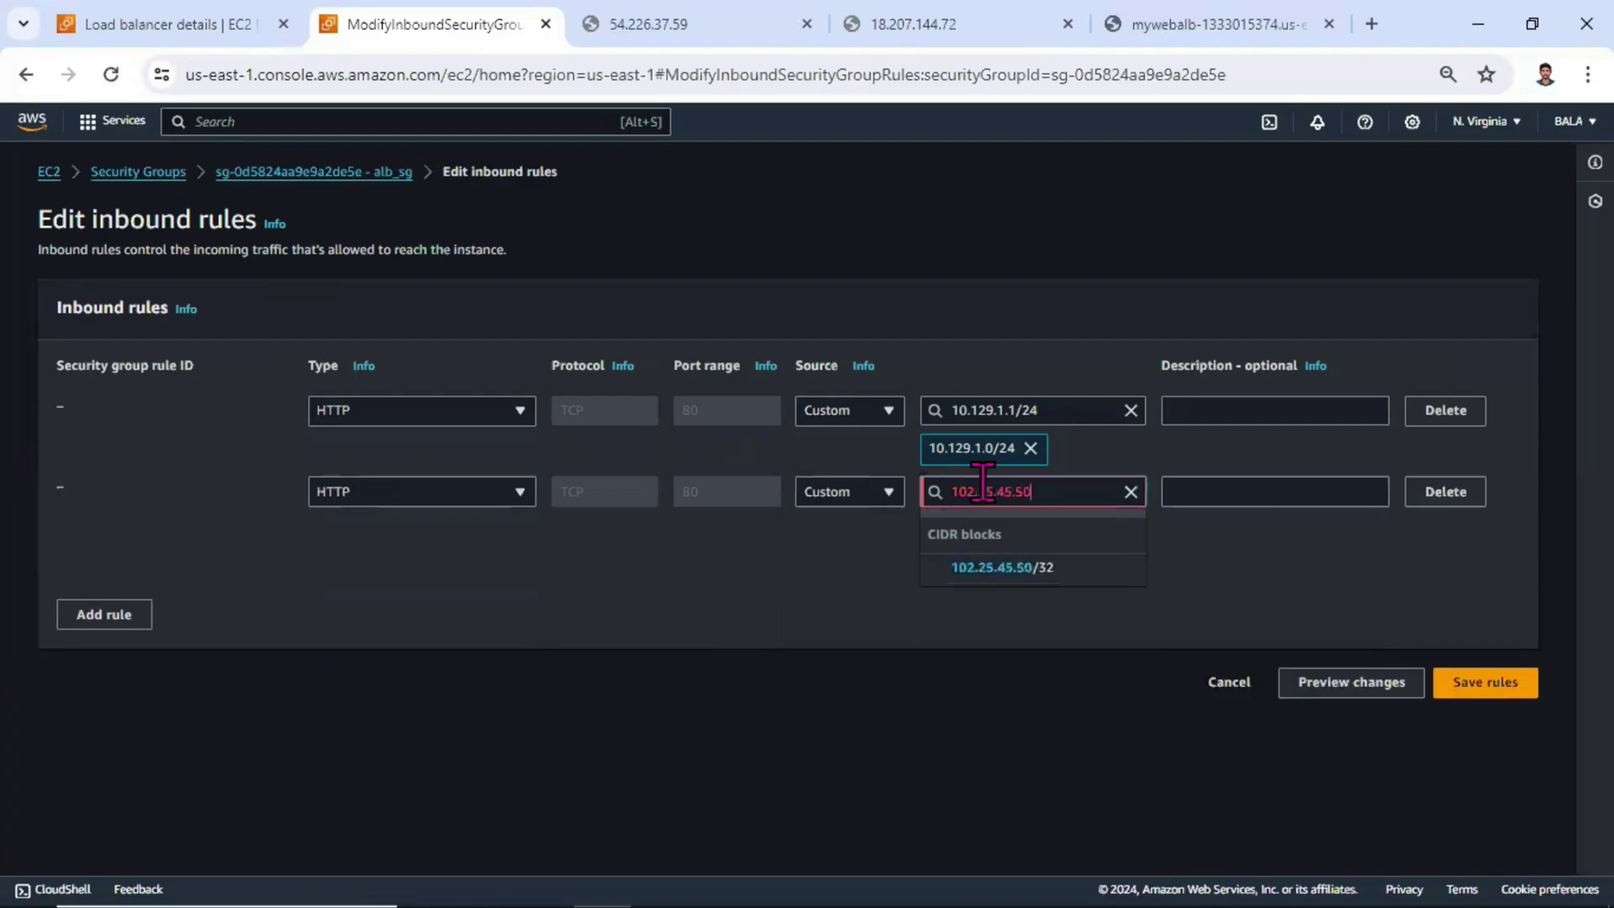
click(1028, 568)
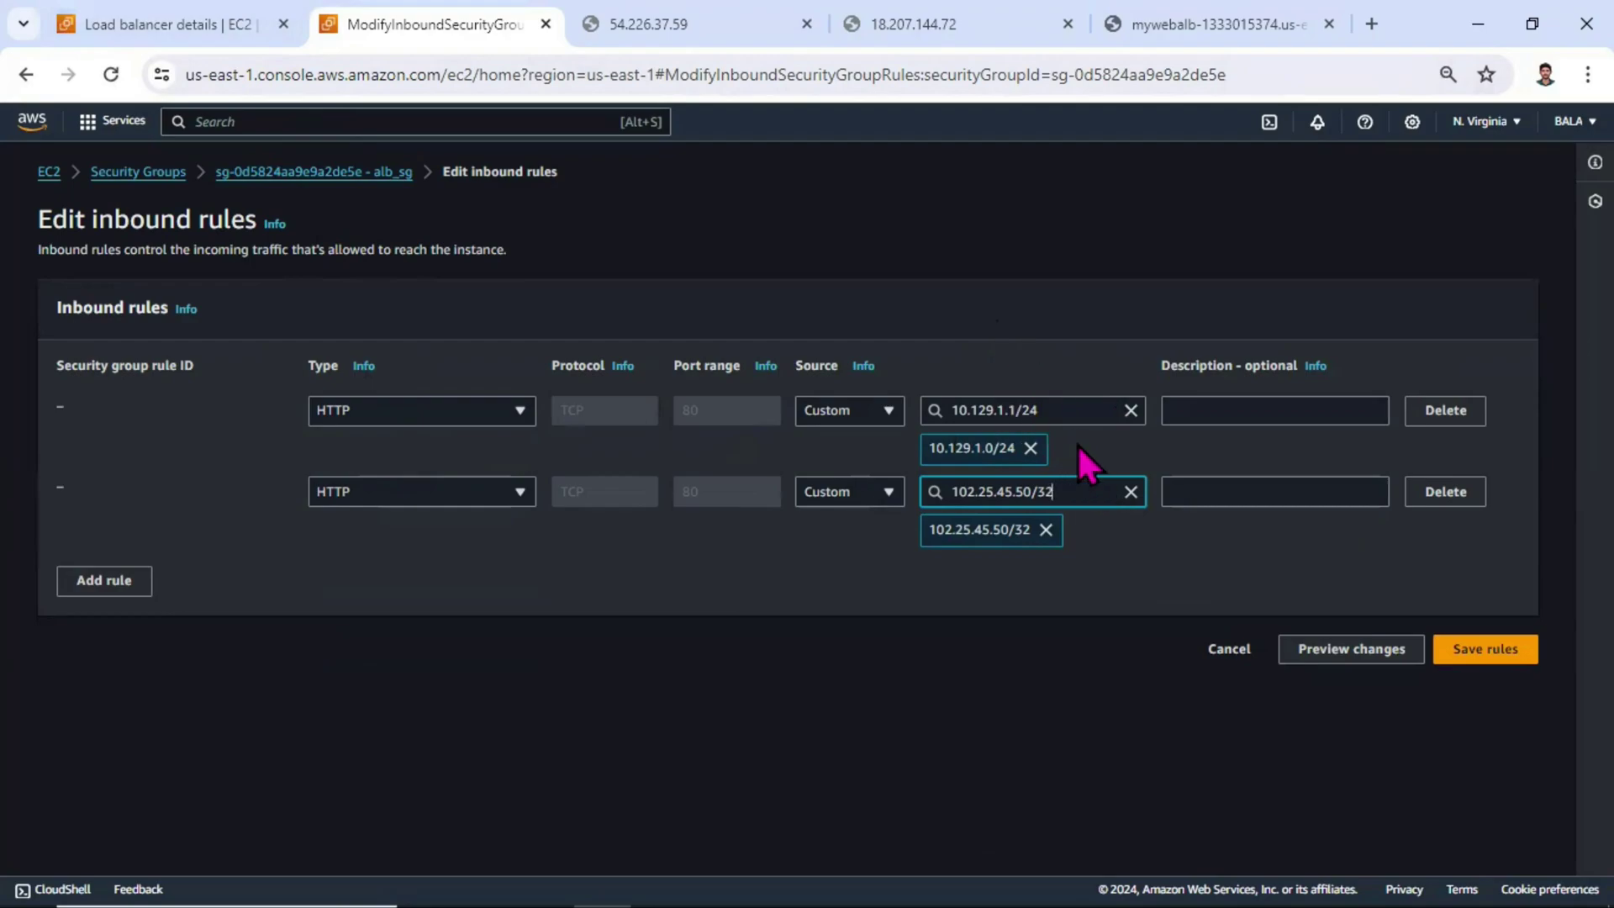
click(1228, 658)
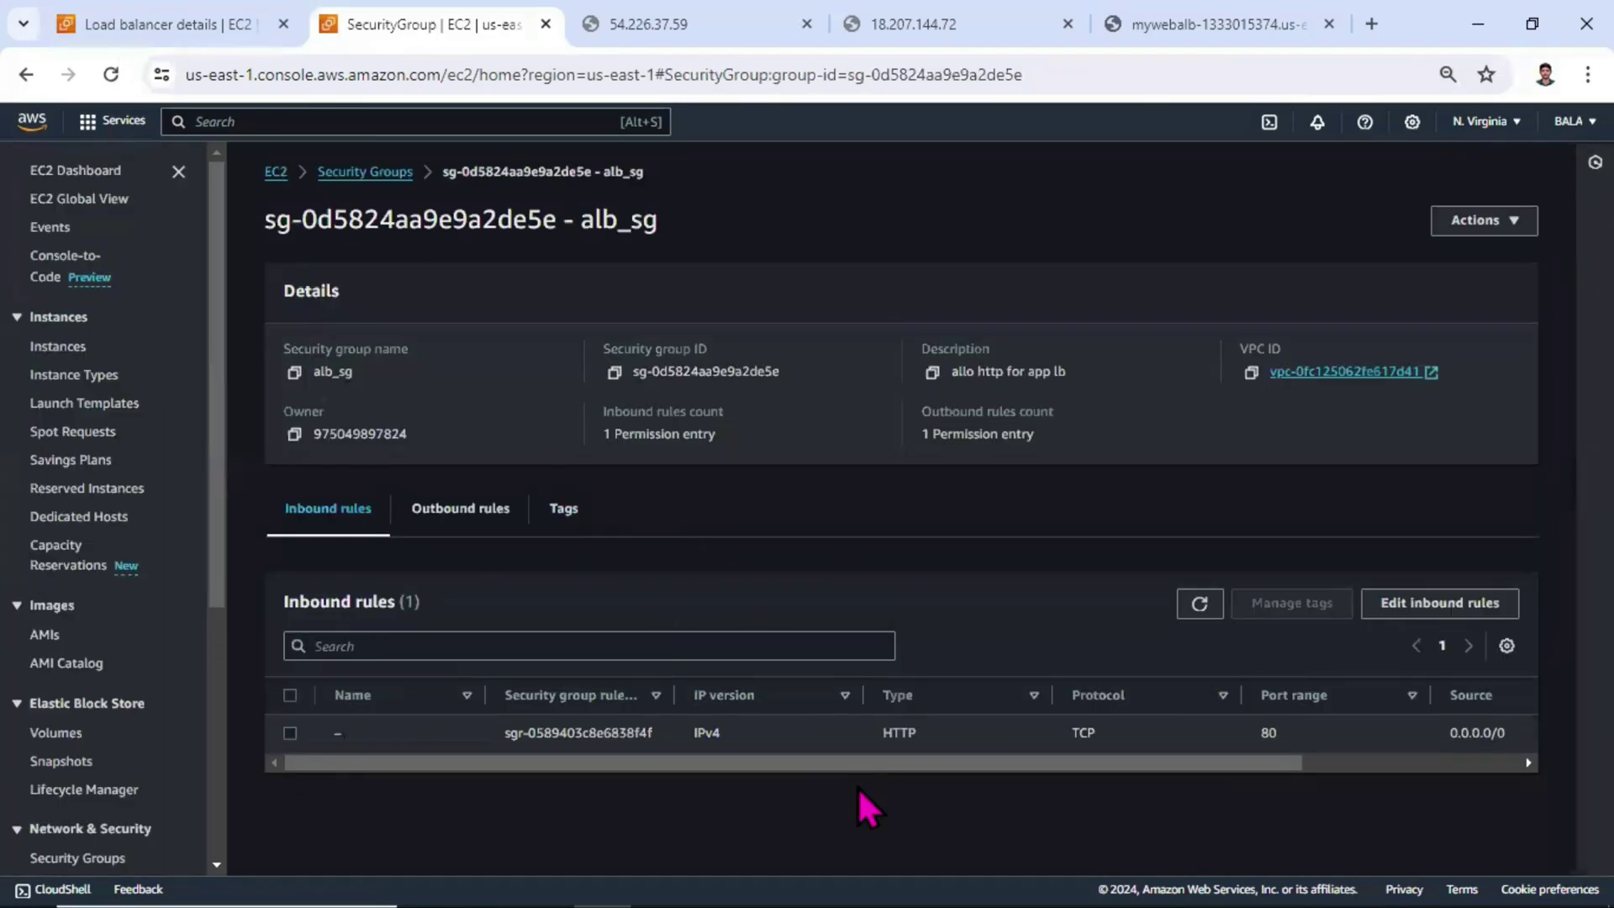
key(alt+Tab)
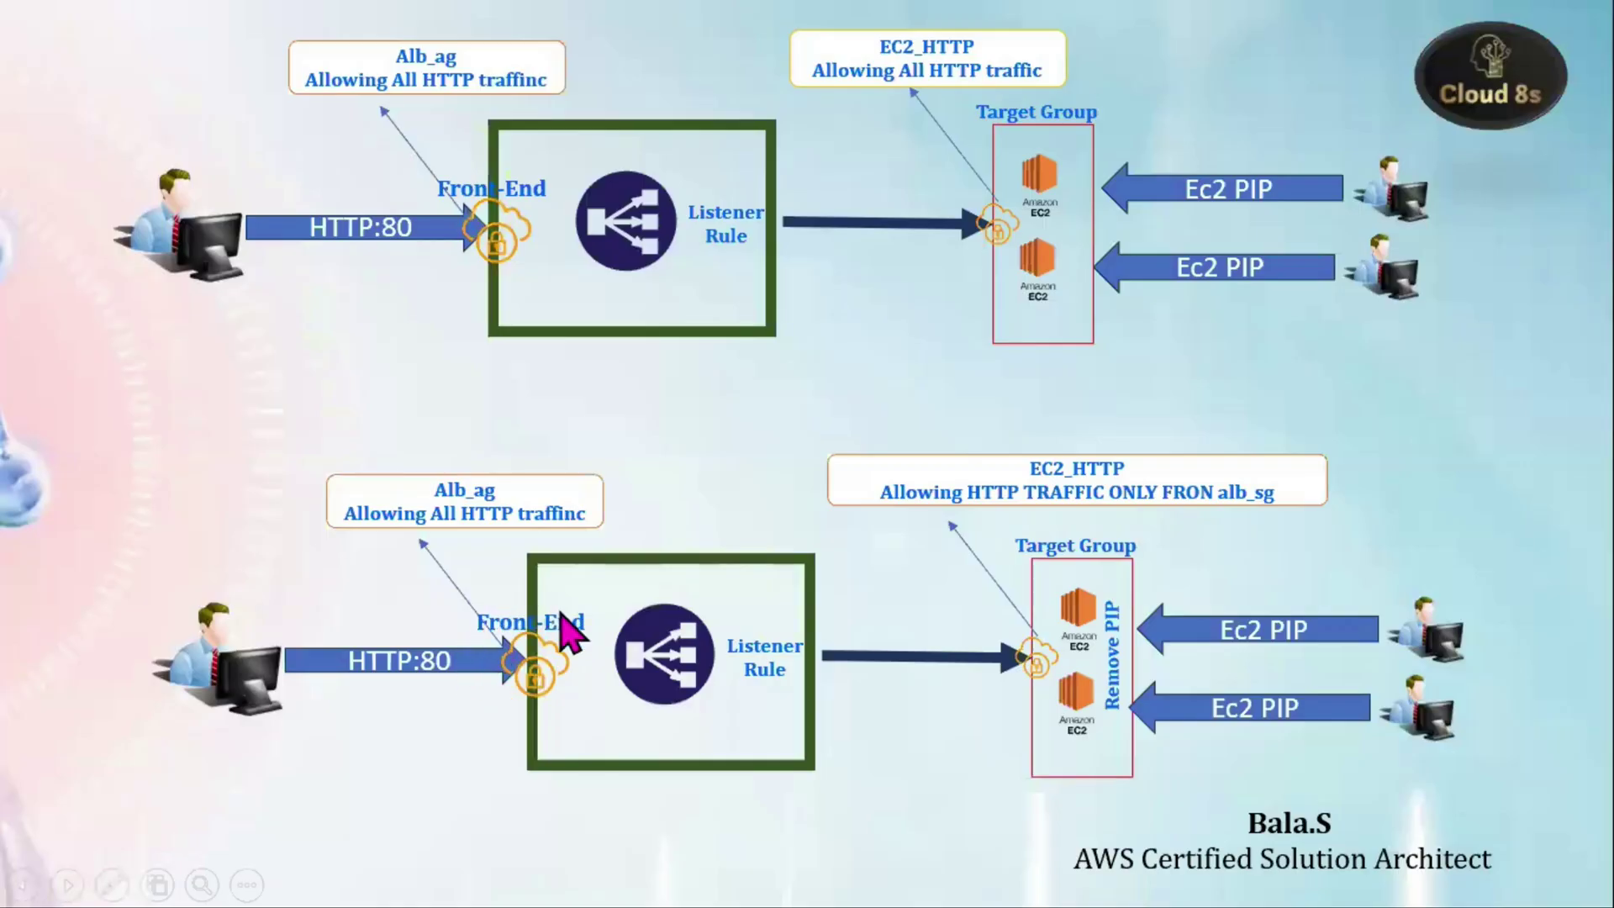
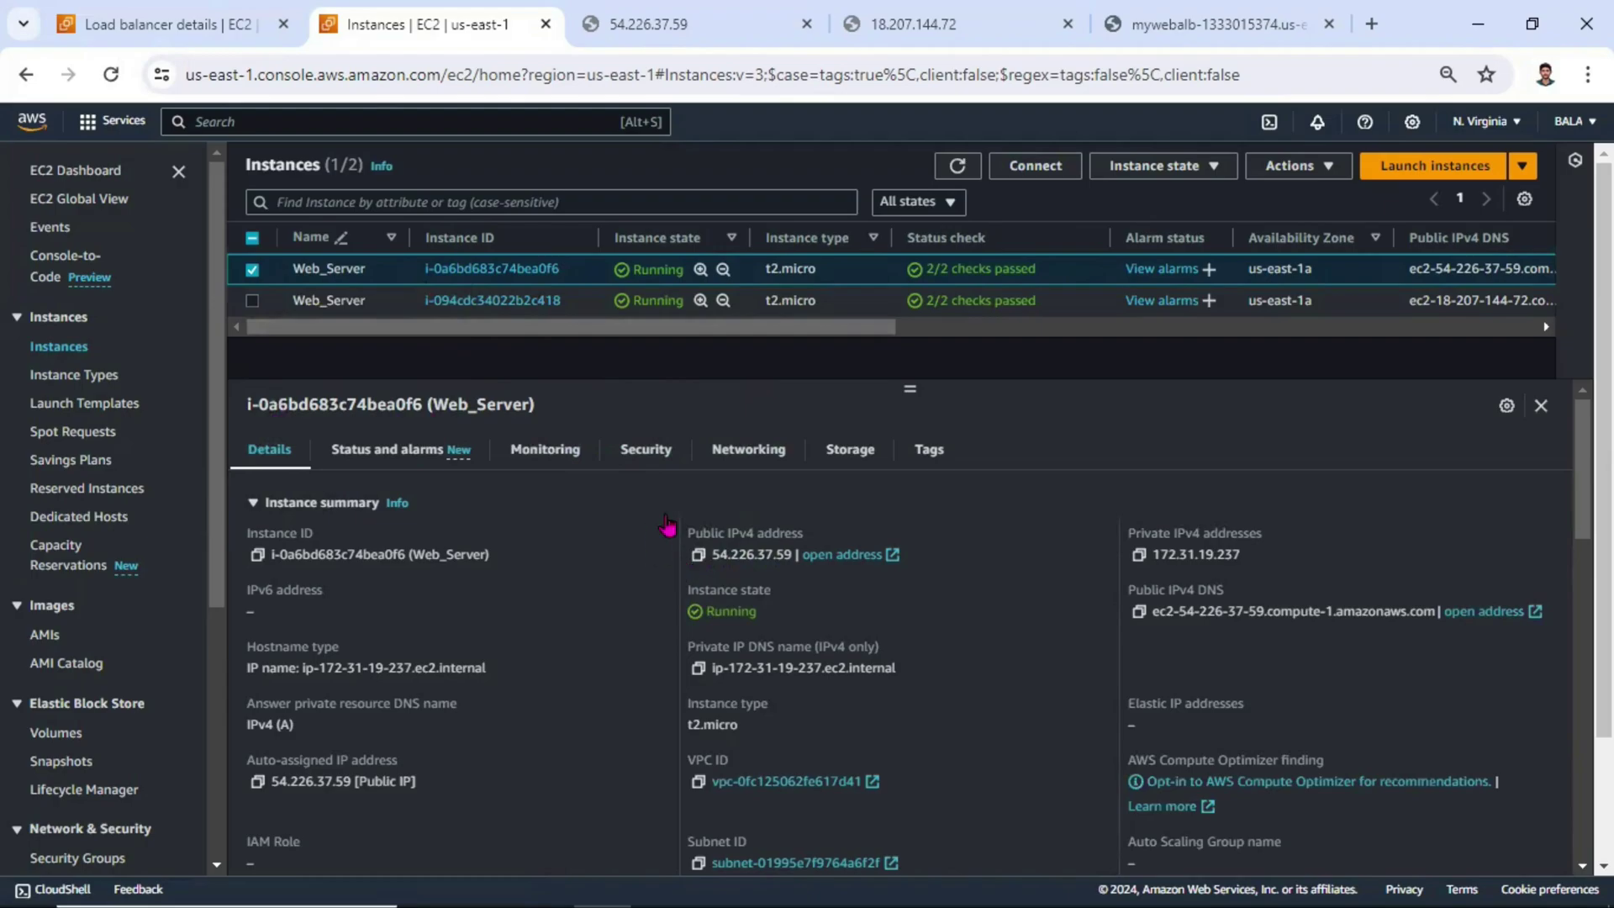
Add the second Web_Server instance to the selection and stop both instances.
click(249, 302)
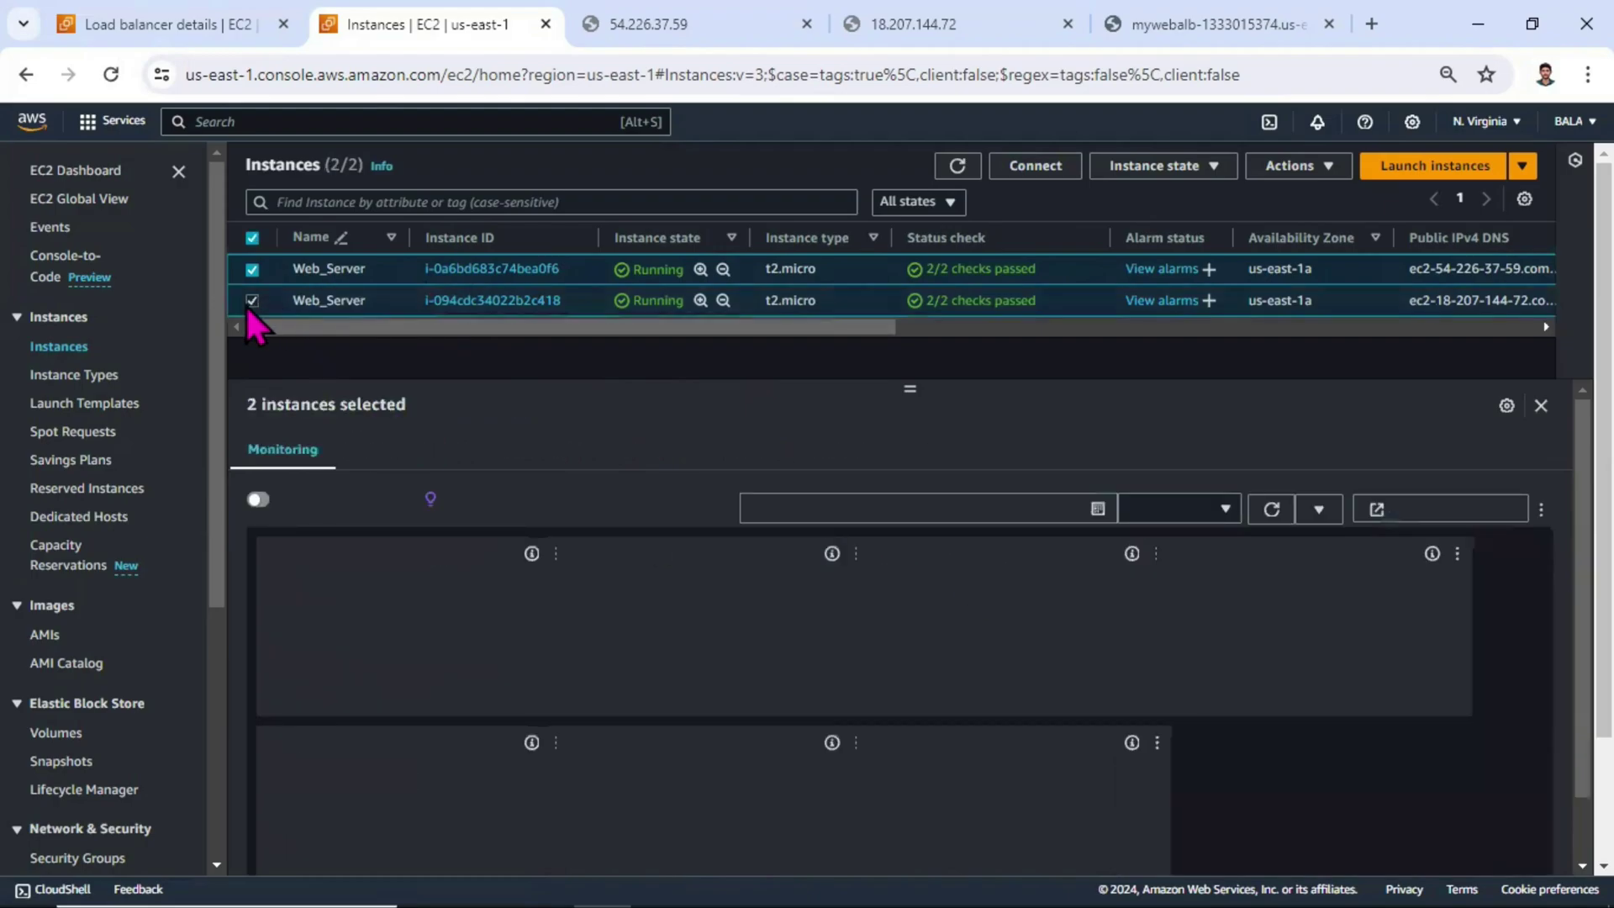
click(1163, 165)
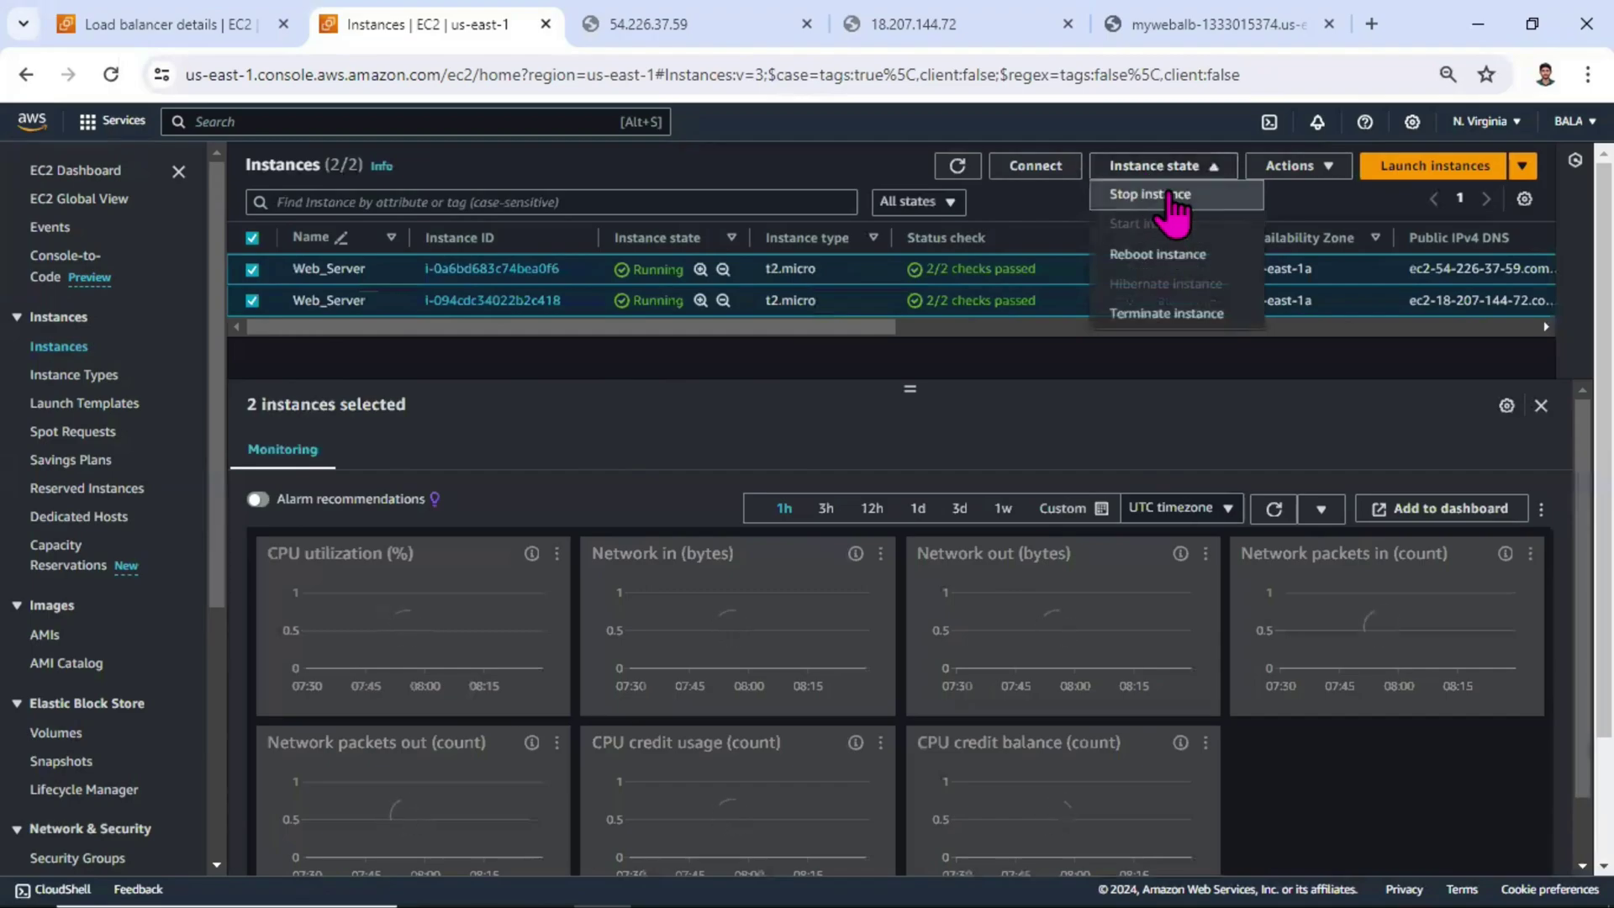
click(1166, 198)
click(1143, 646)
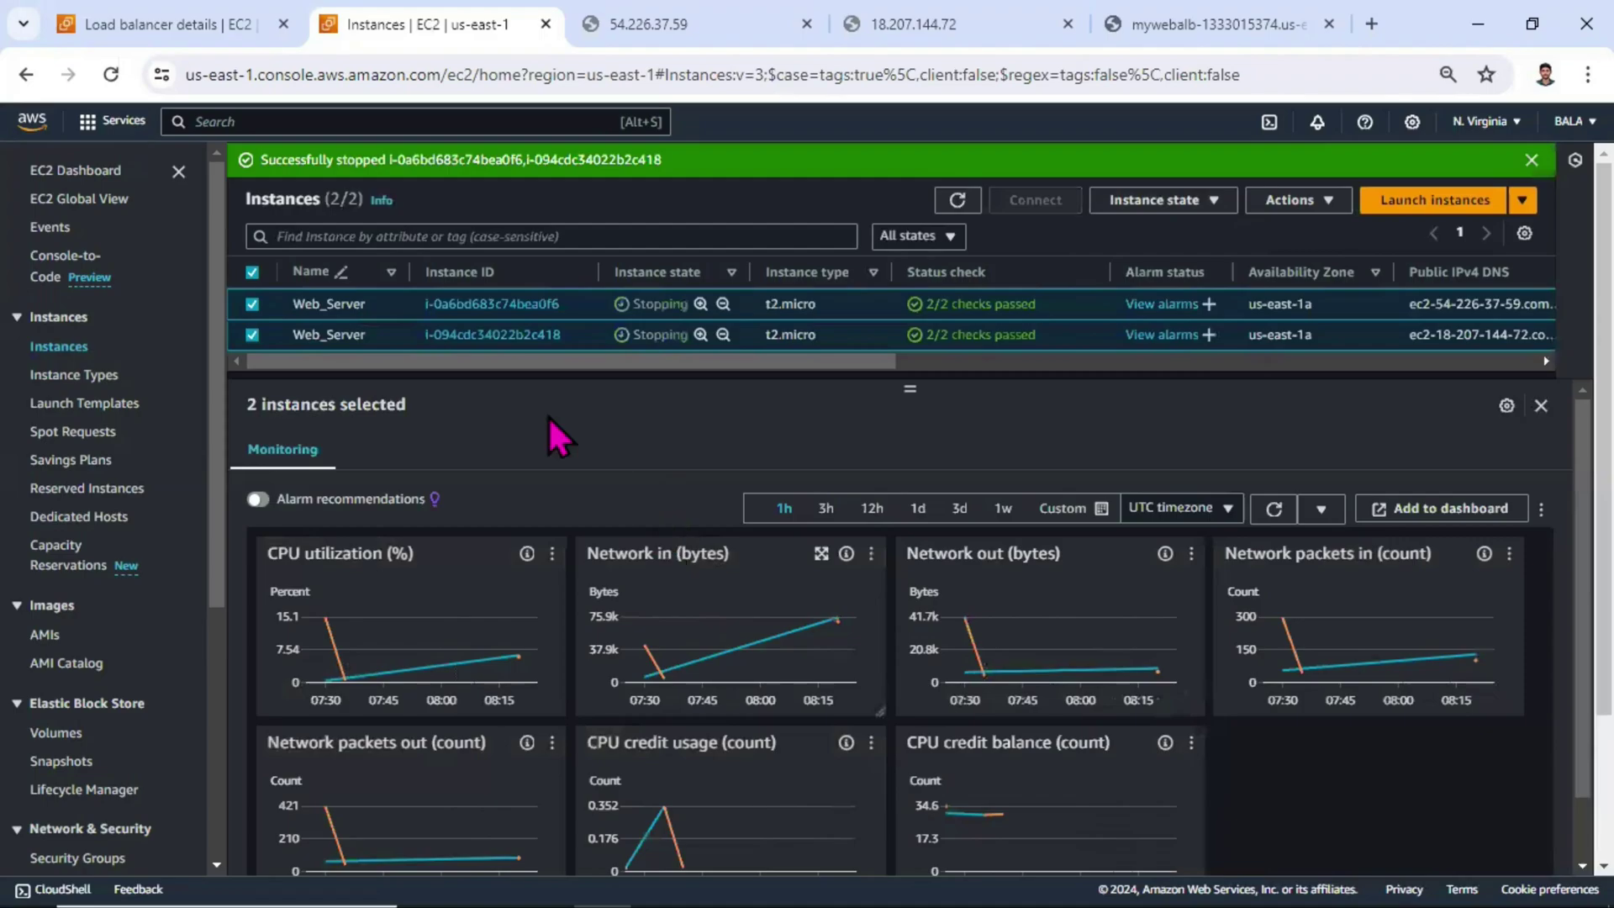
Keep only Web_Server instance i-0a6bd683c74bea0f6 selected and refresh the instance list until it has stopped.
click(957, 199)
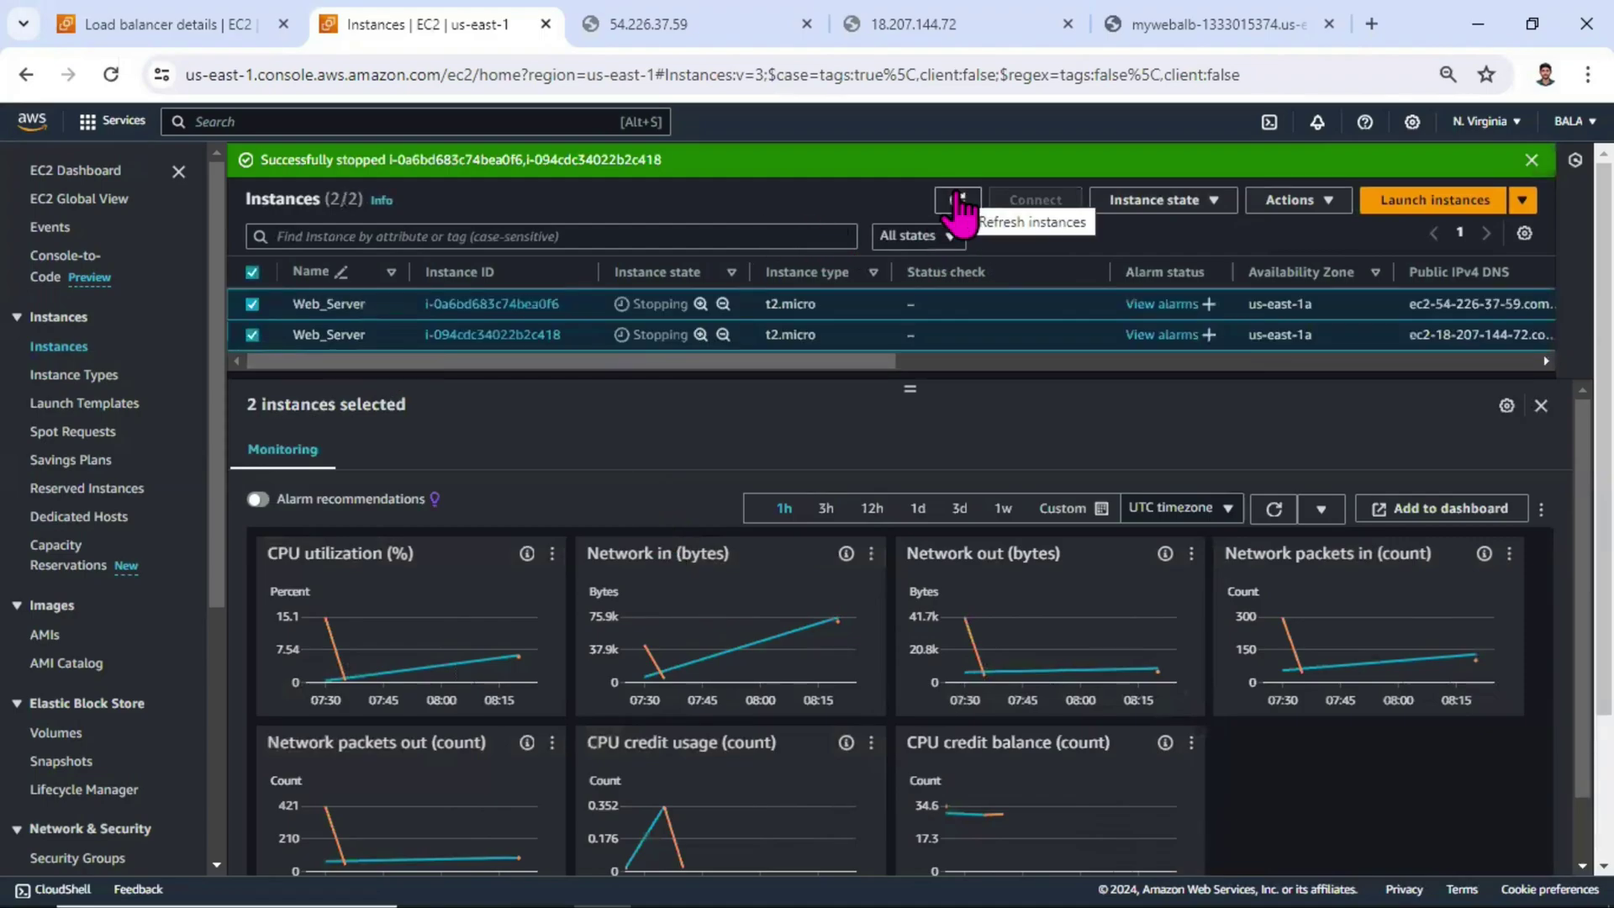
click(959, 201)
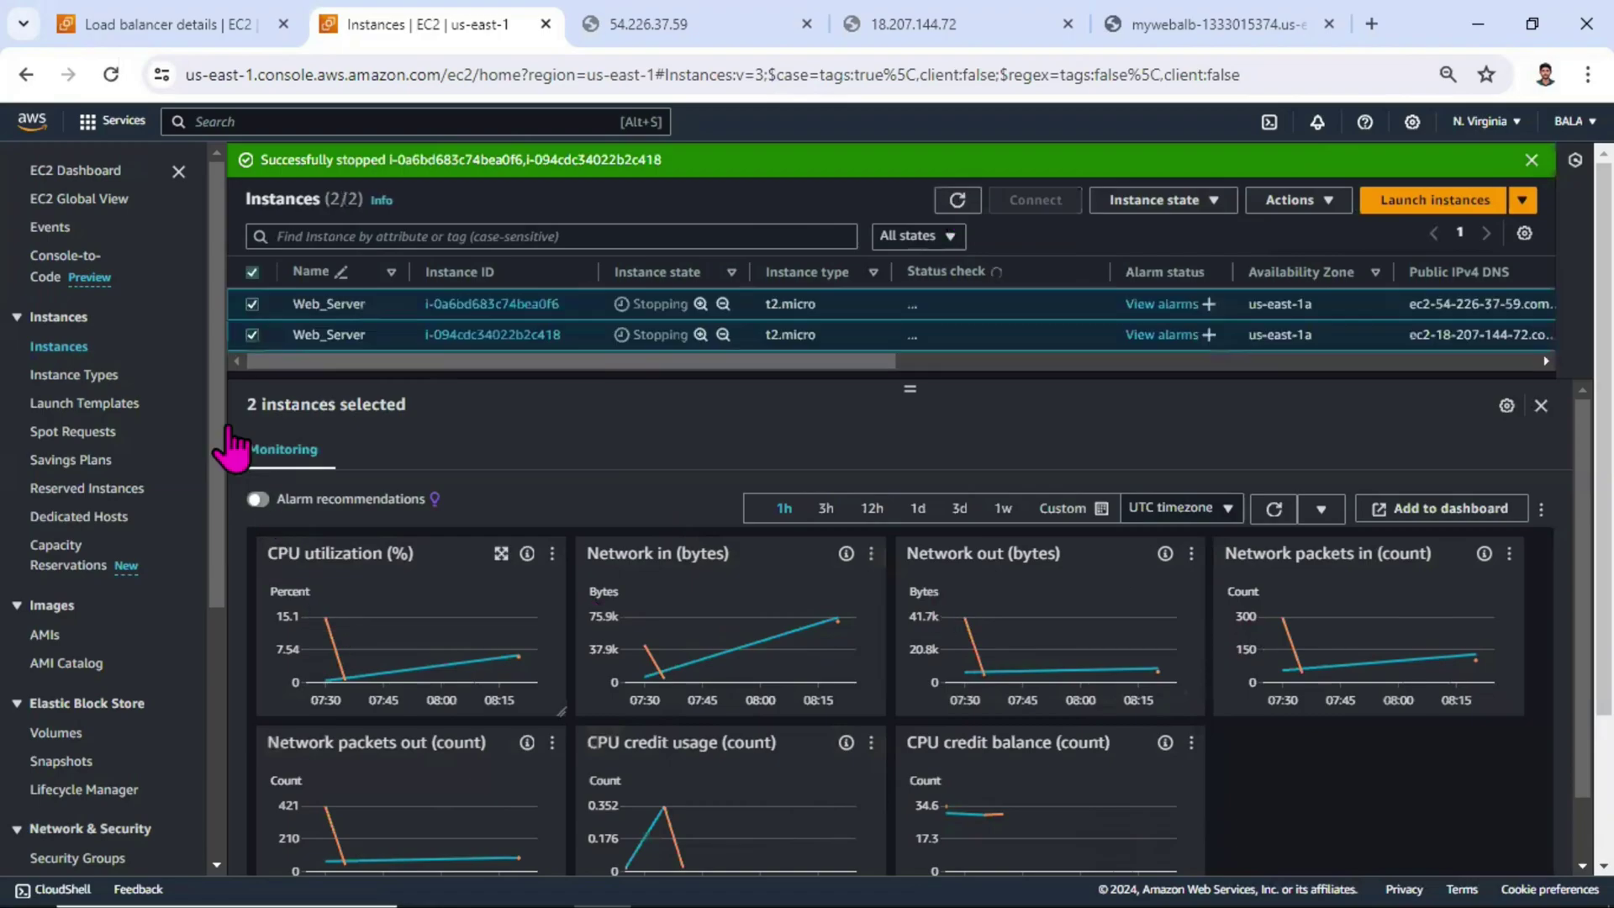
click(252, 335)
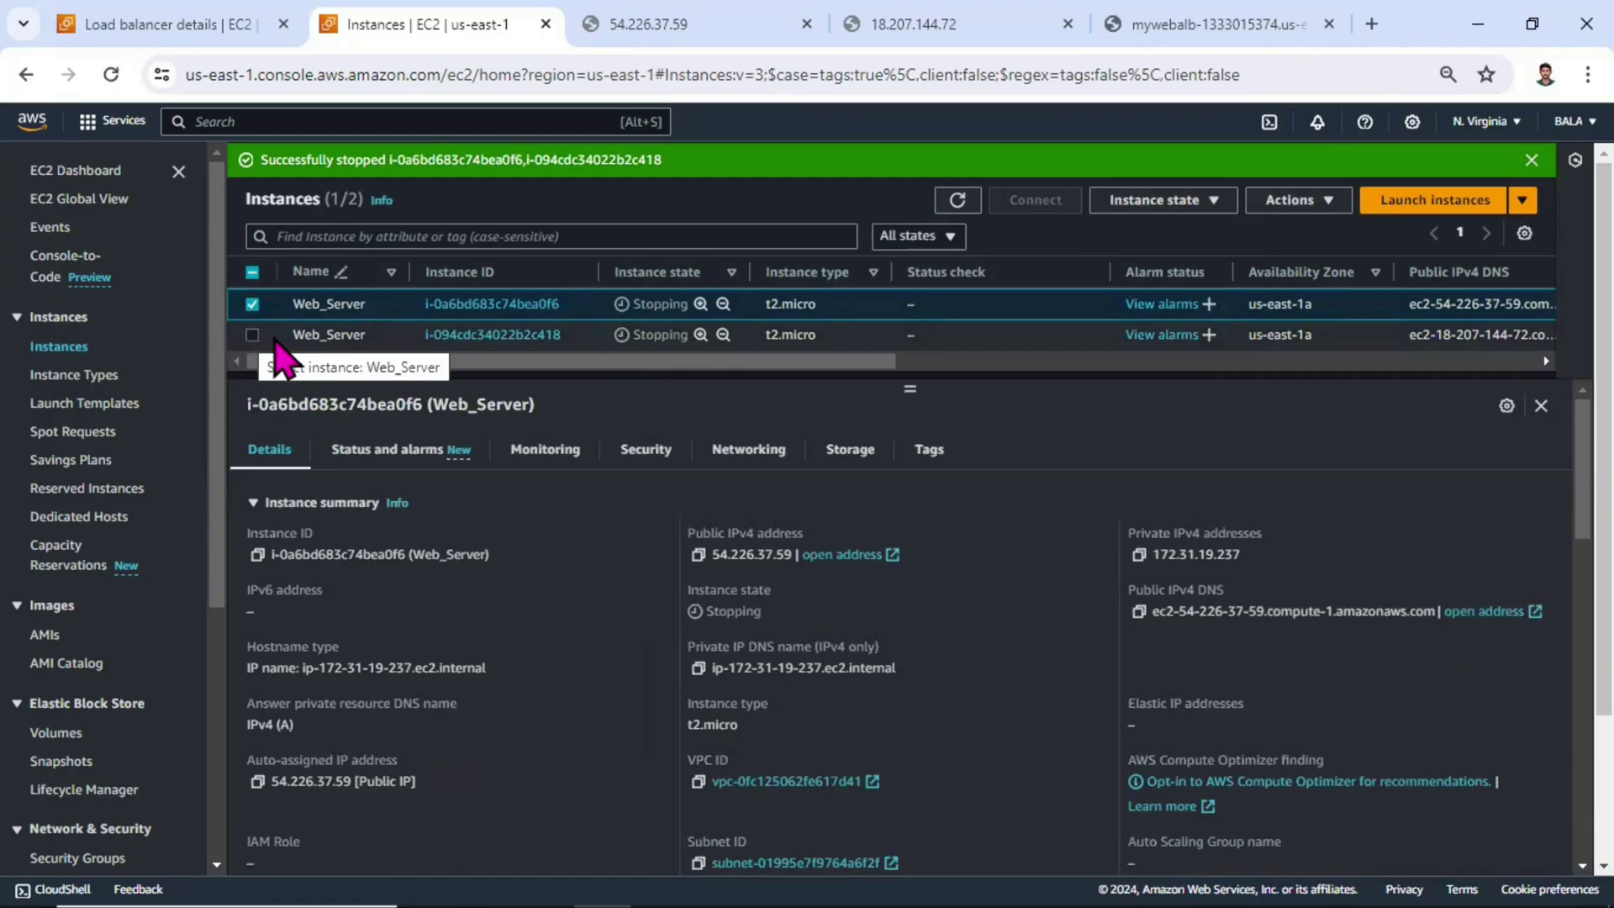
click(953, 202)
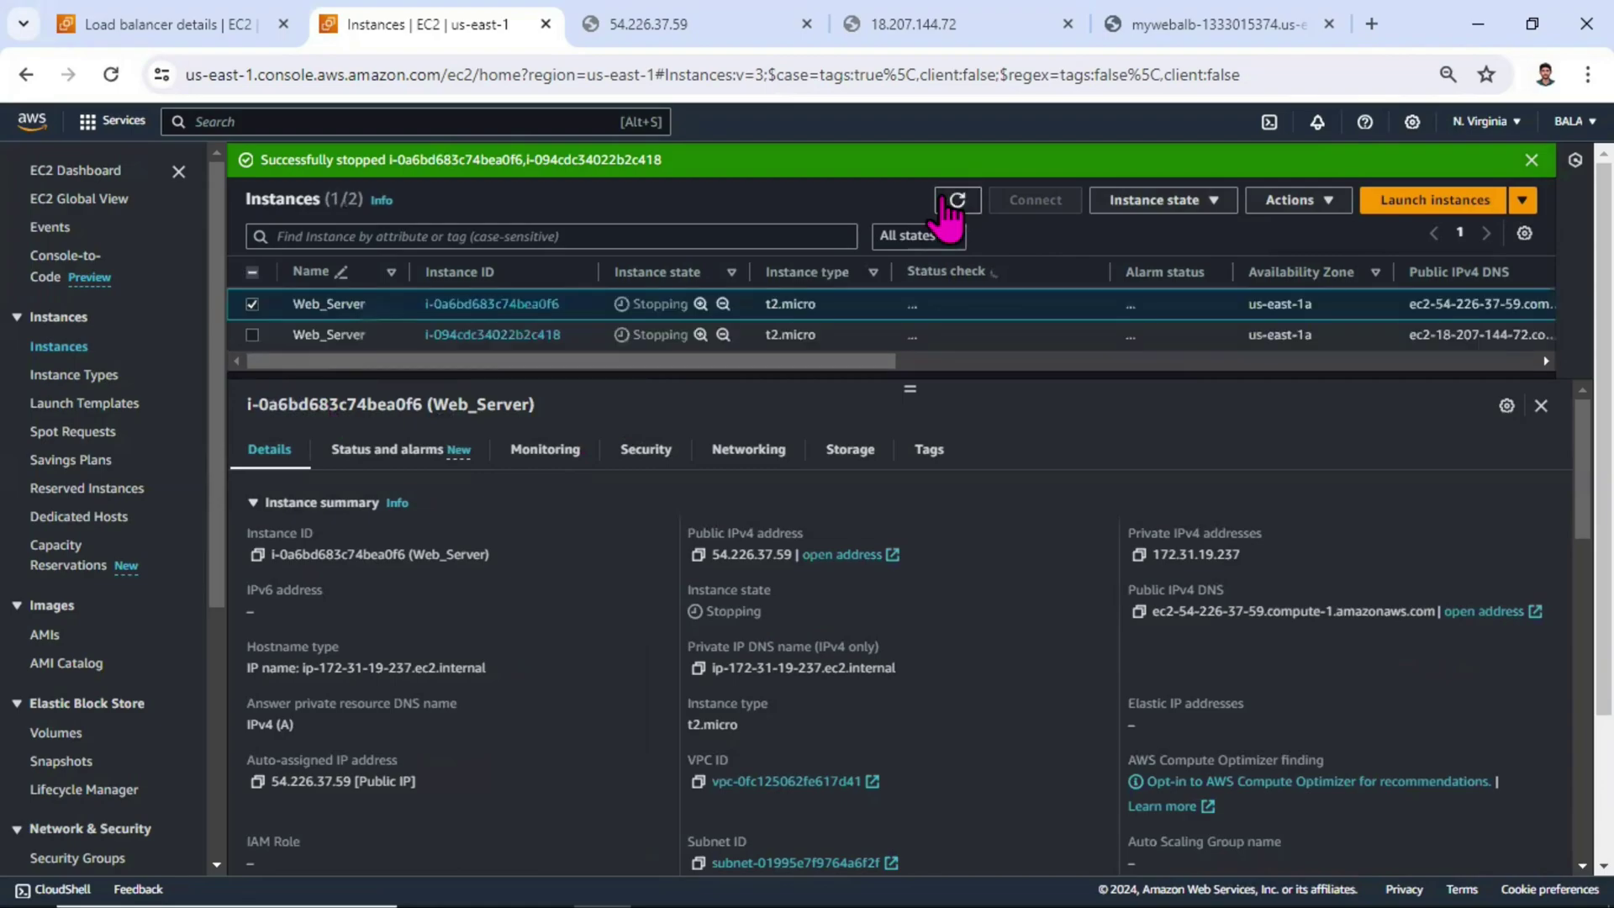
click(950, 201)
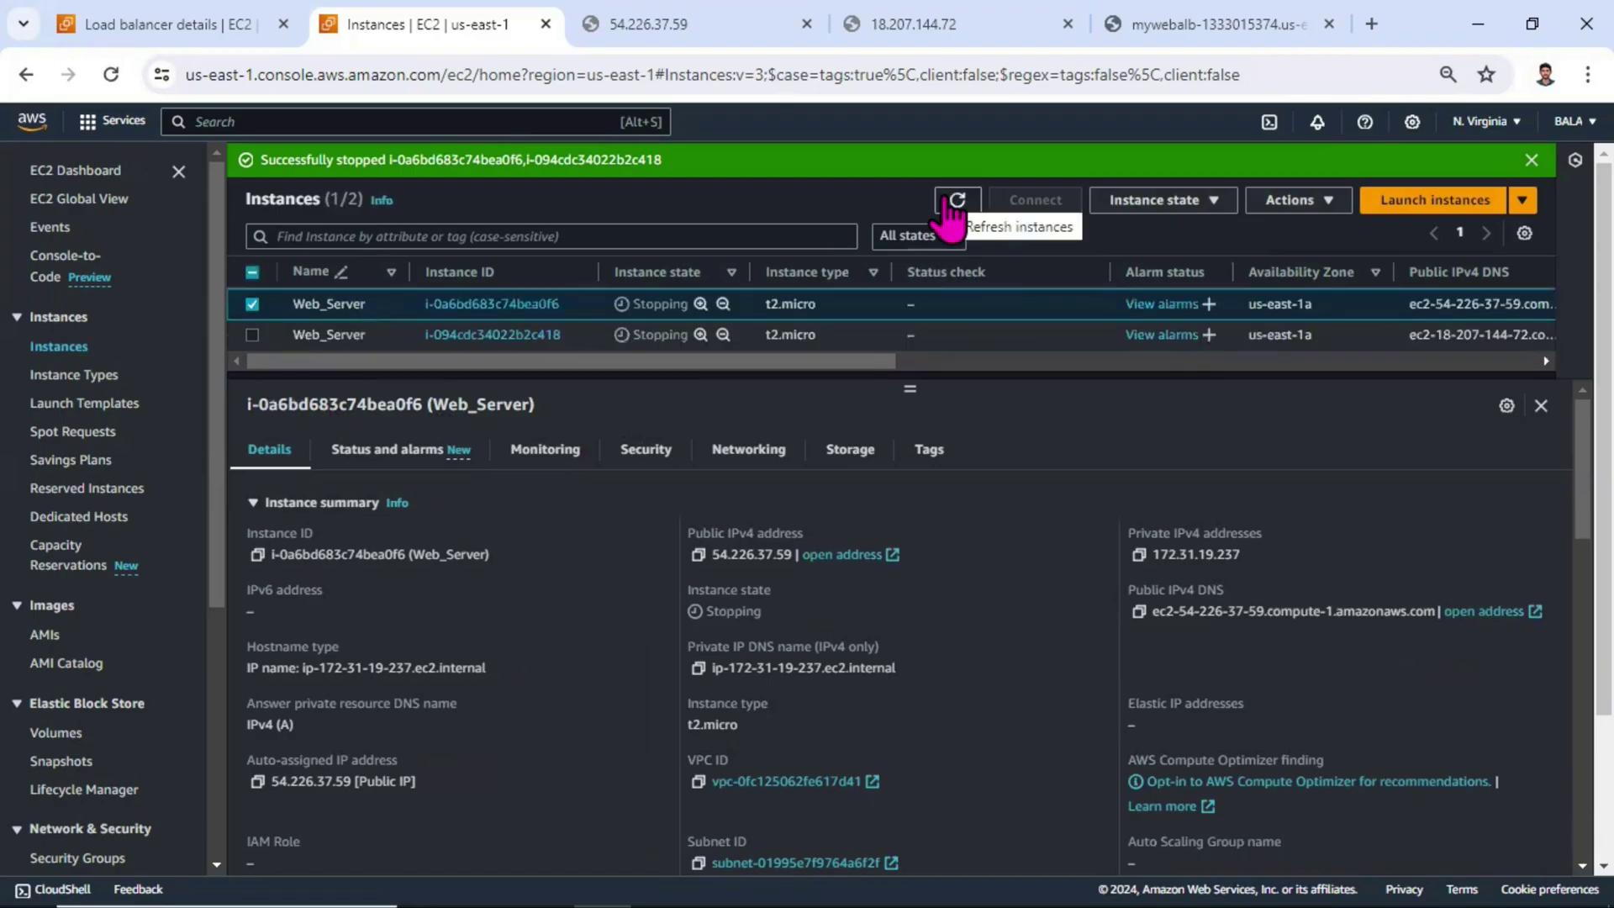
click(956, 202)
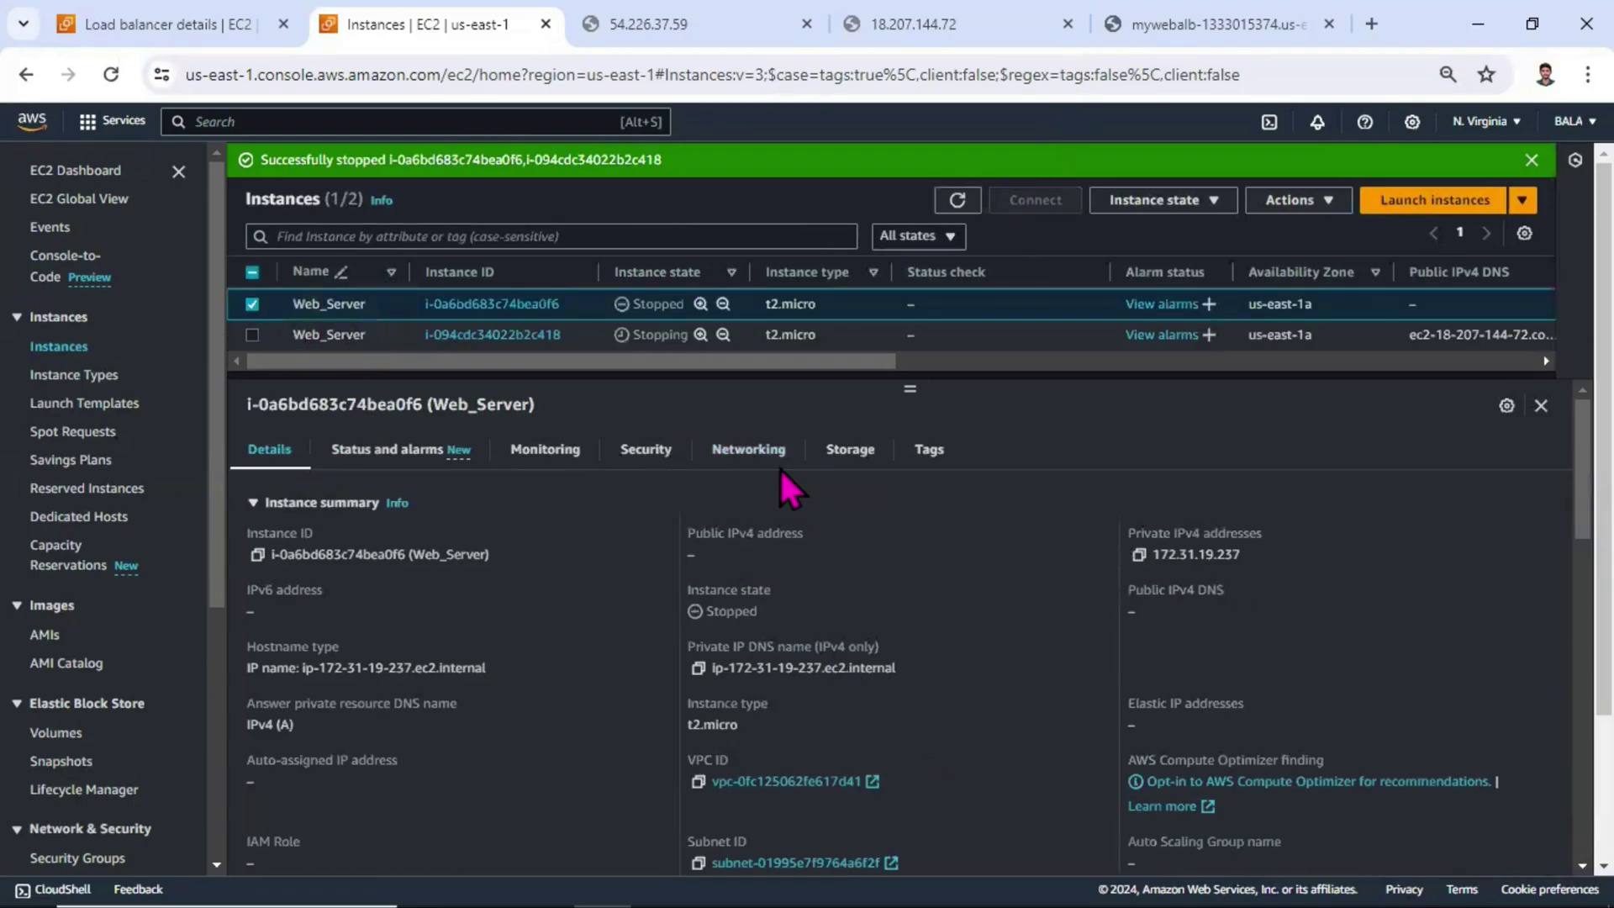
Open the network interface eni-06a79c714ac047ac6 from the stopped Web_Server instance's networking details.
click(767, 463)
scroll(362, 622, down, 5)
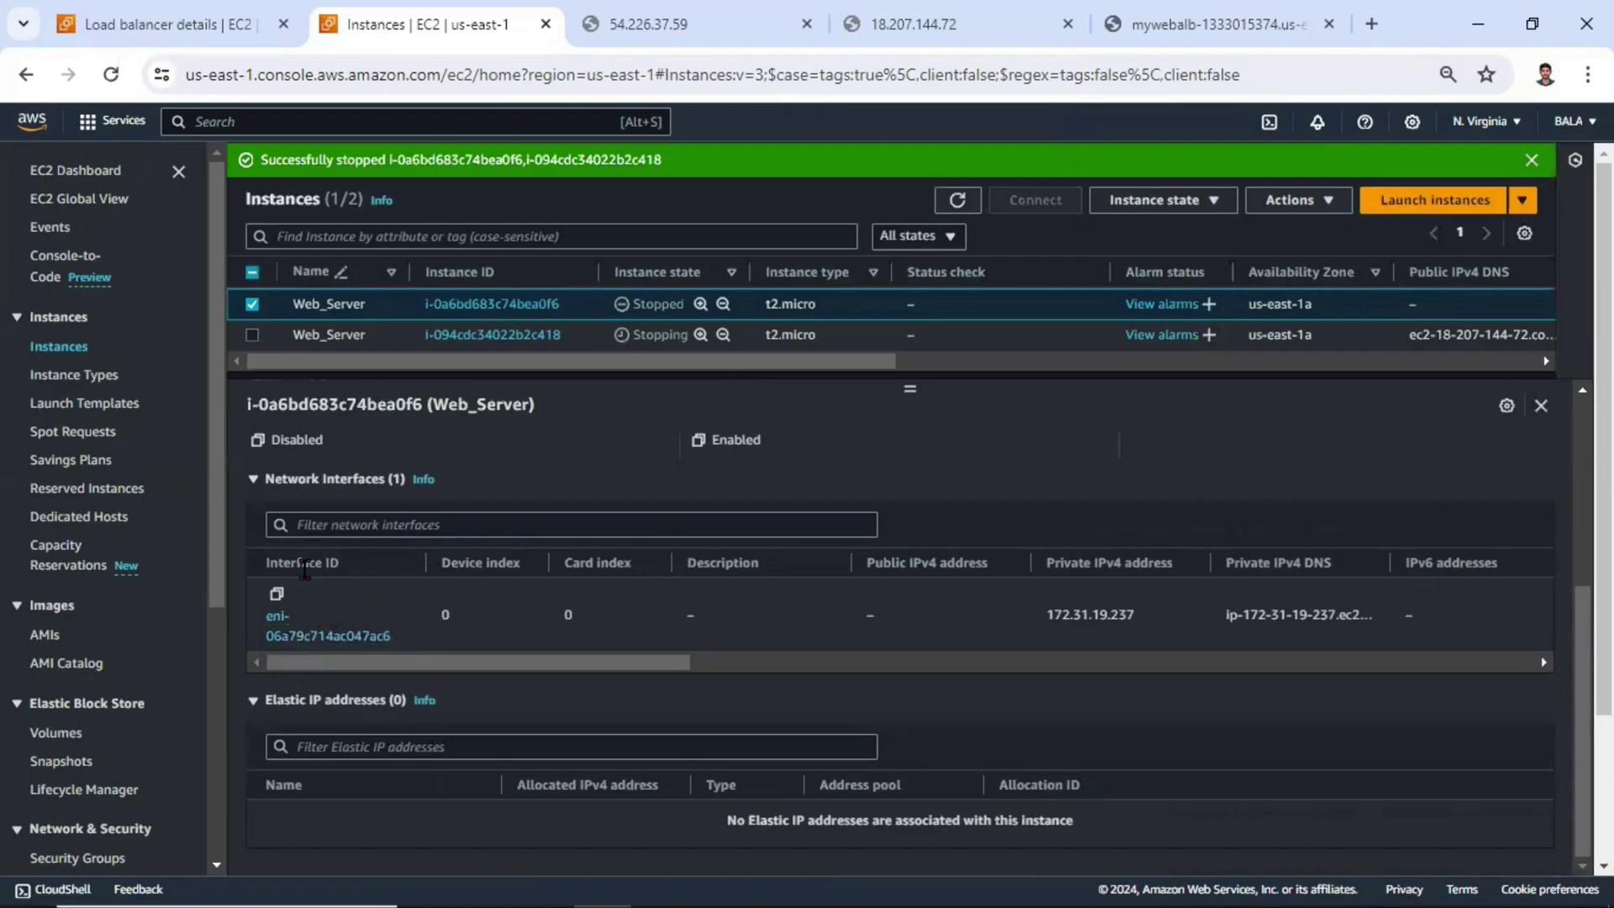
click(282, 638)
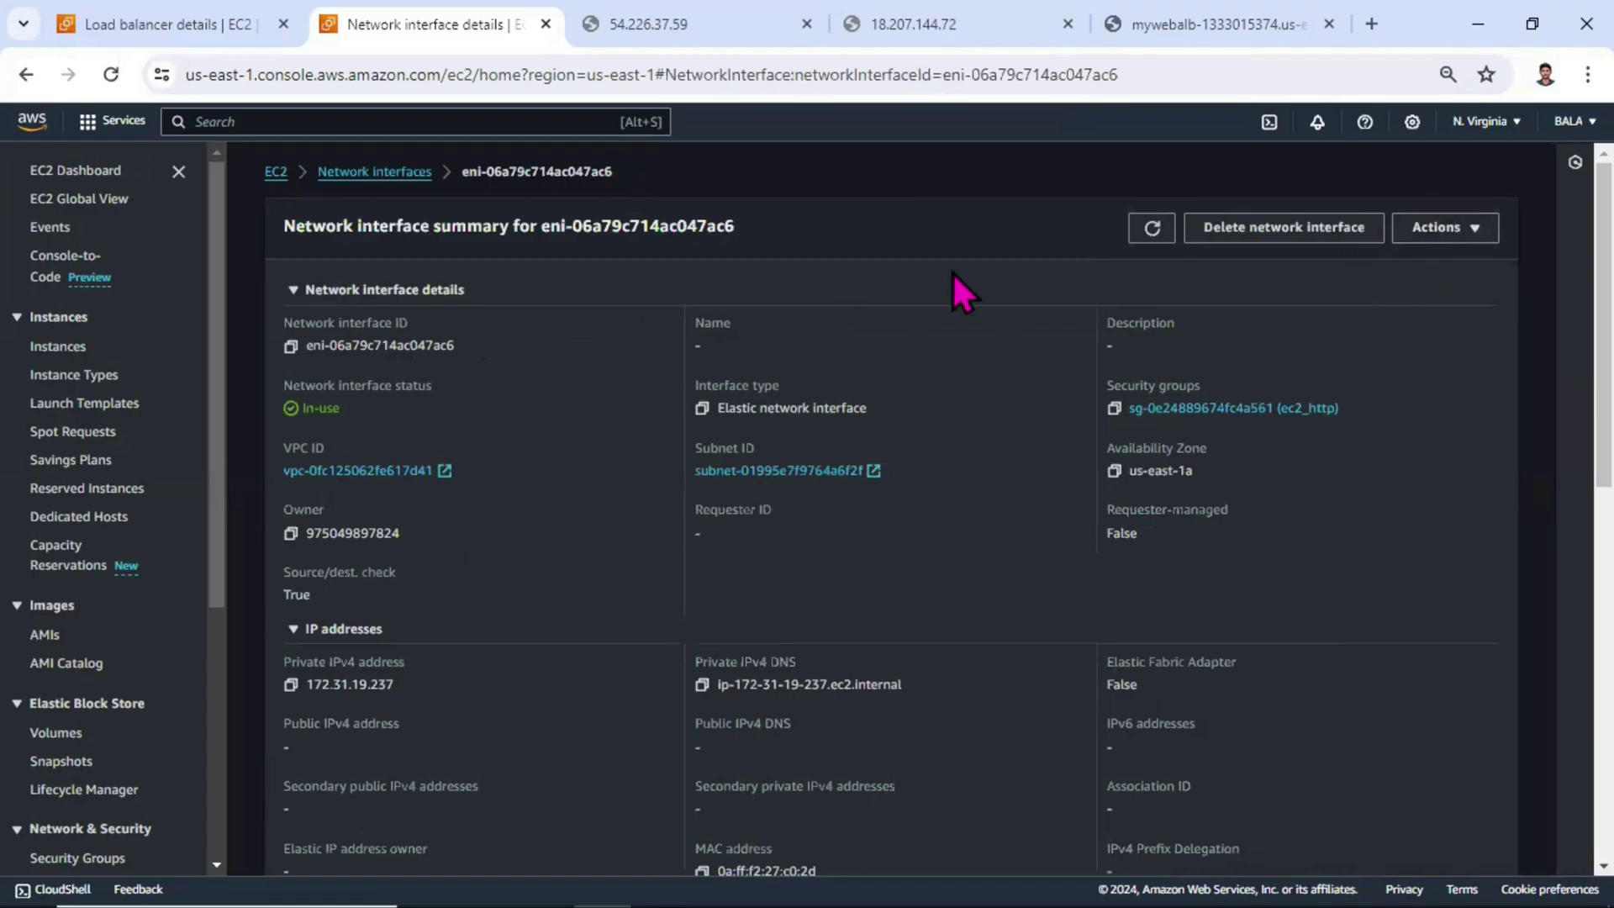
Turn off auto-assign public IP for the interface's eth0 in its IP address management and save the change.
click(1440, 244)
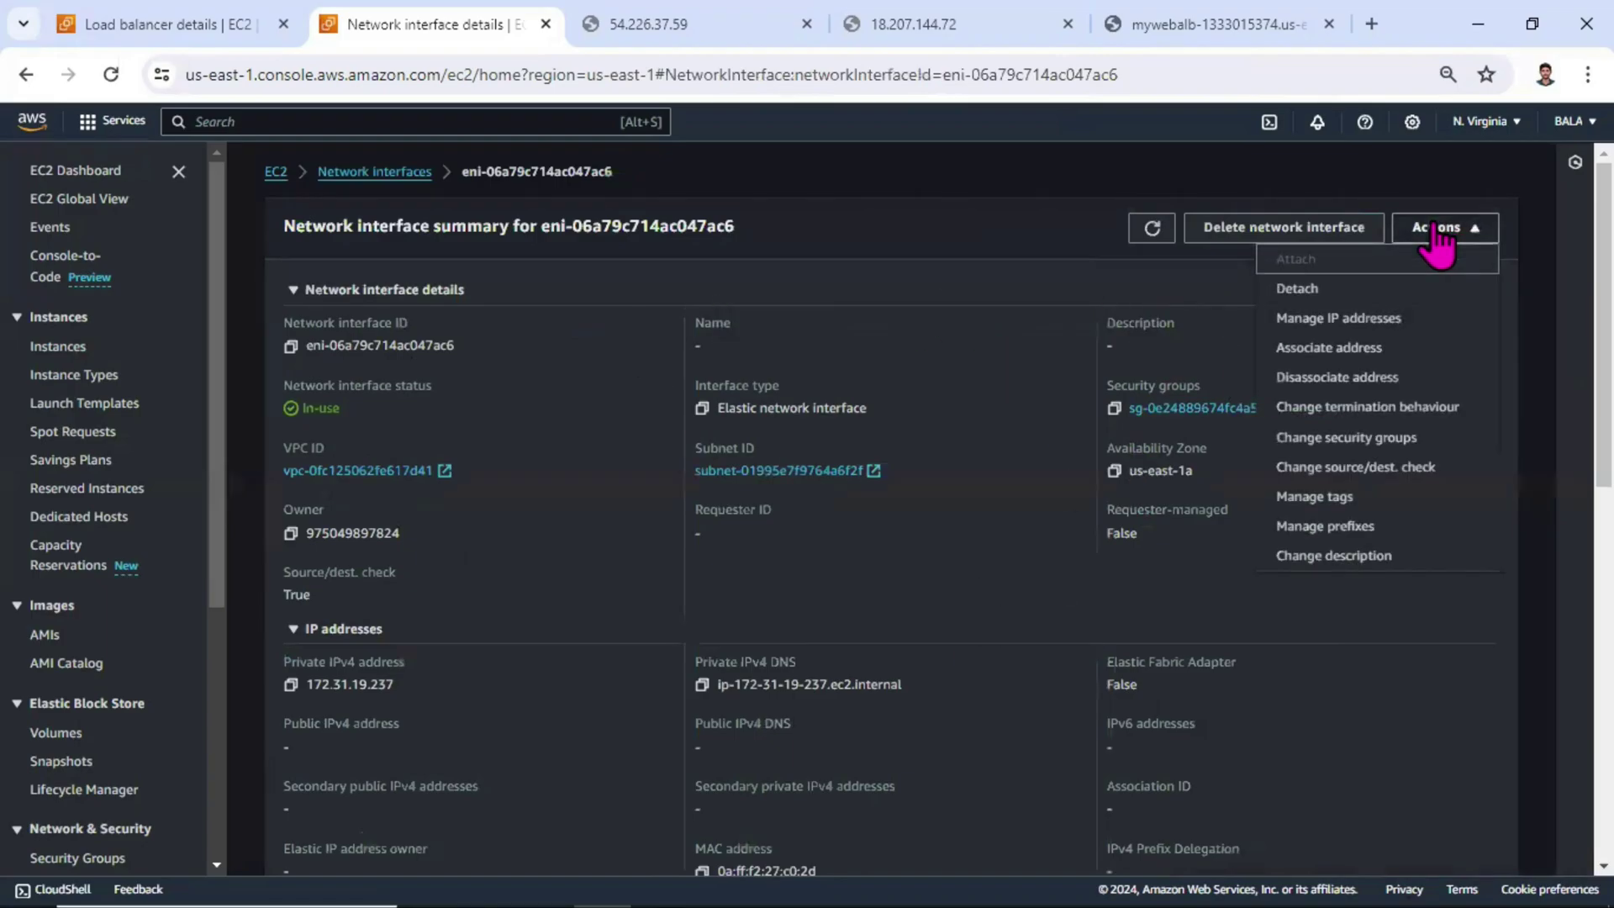
click(1382, 320)
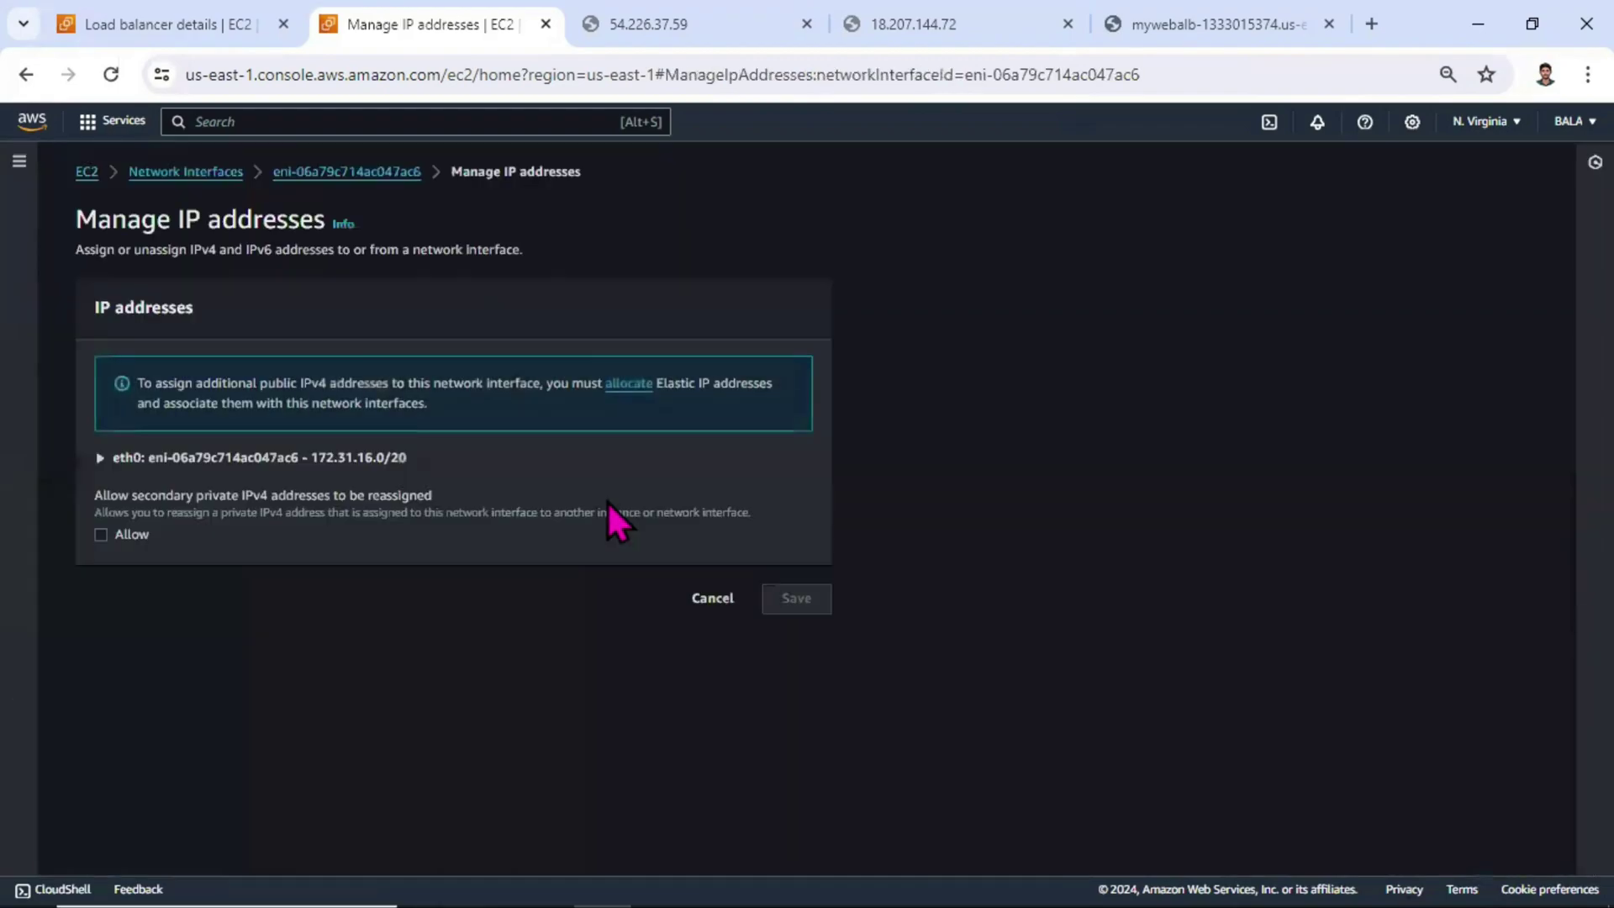
click(145, 459)
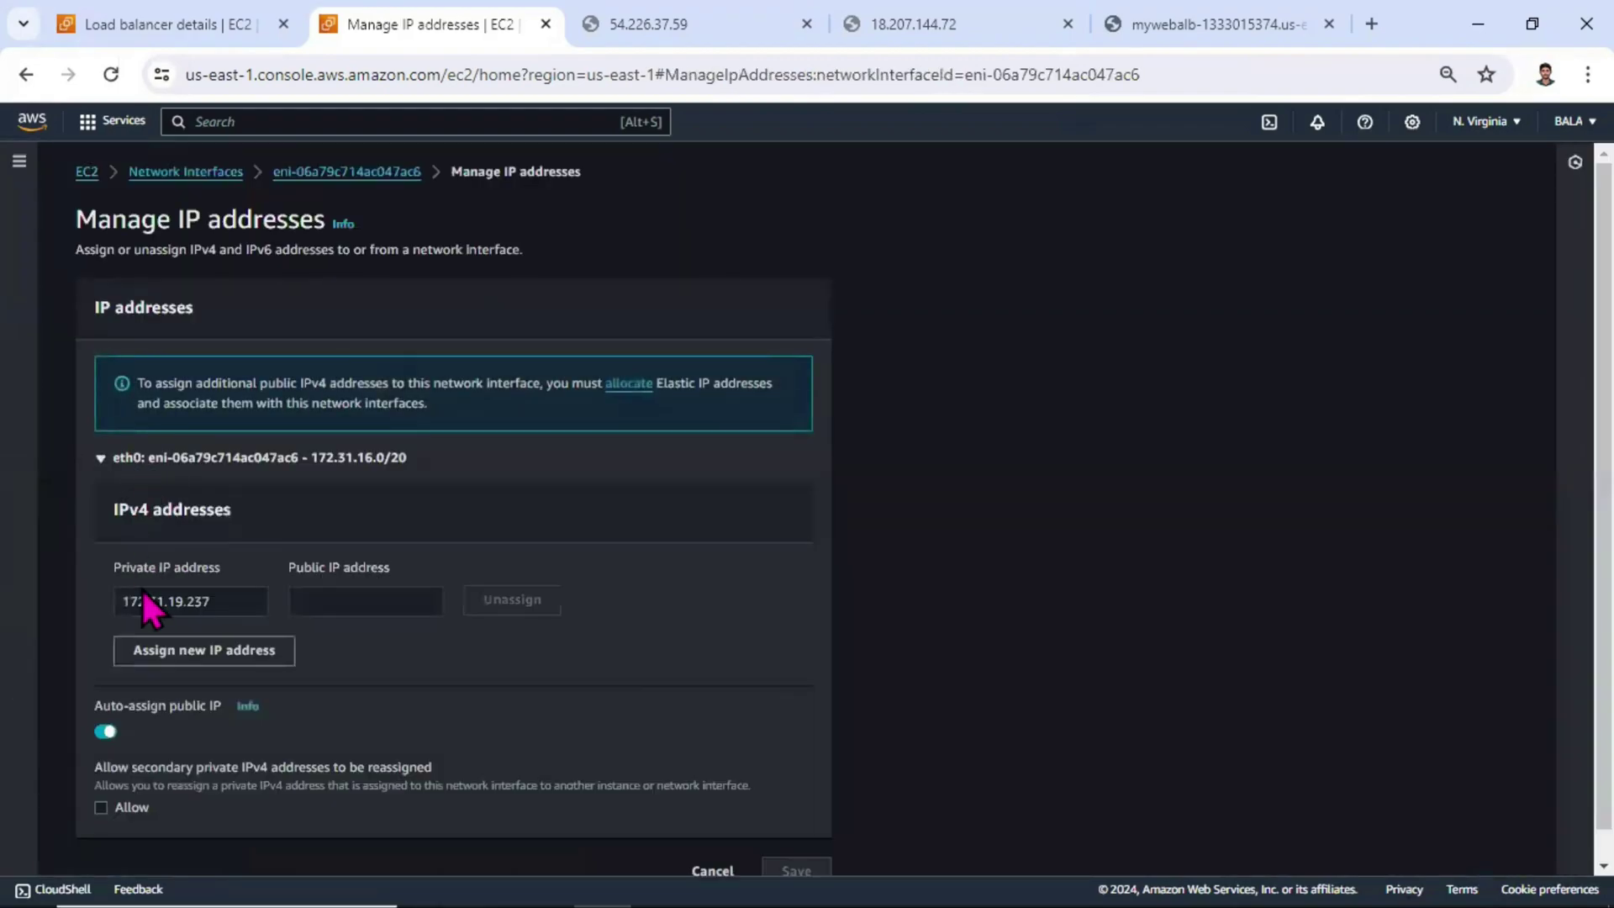
click(103, 733)
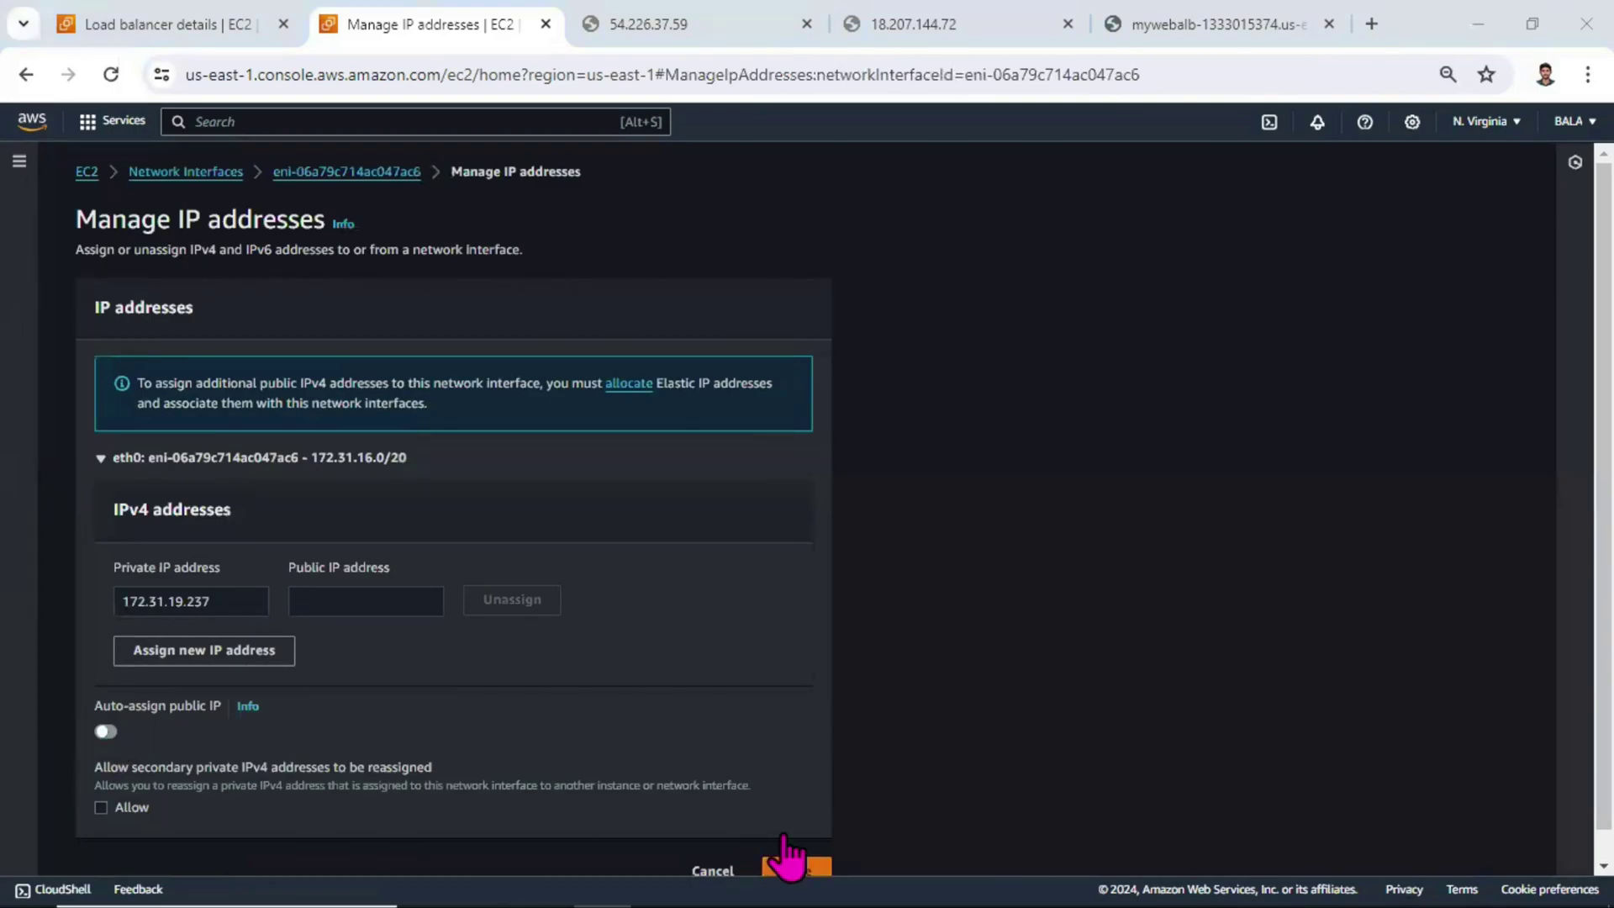
click(786, 862)
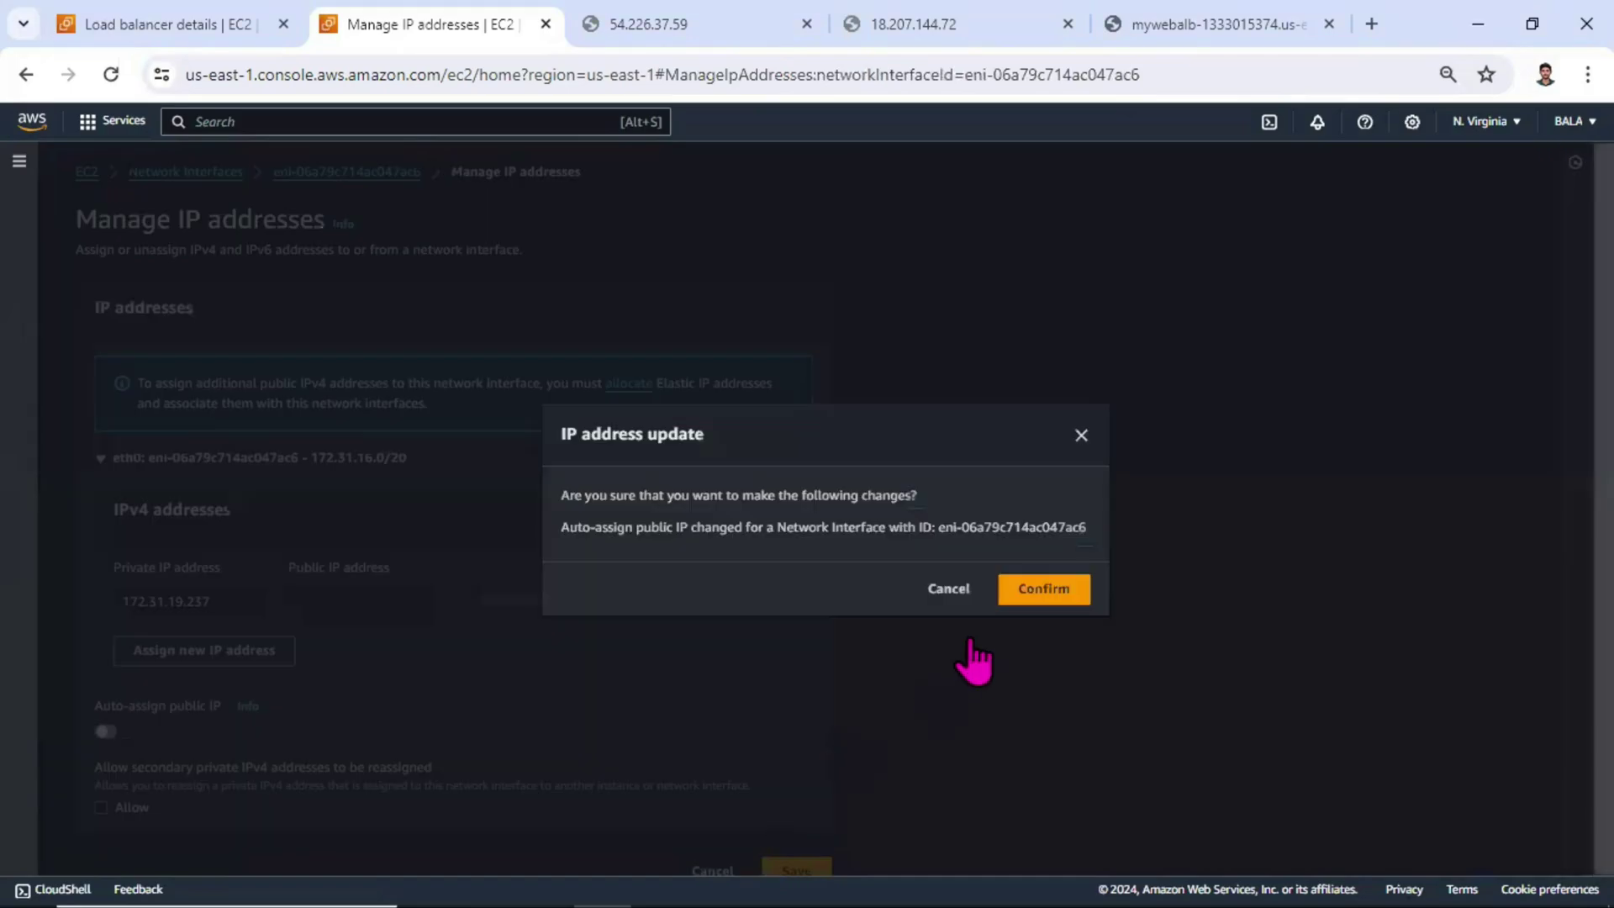
click(1029, 590)
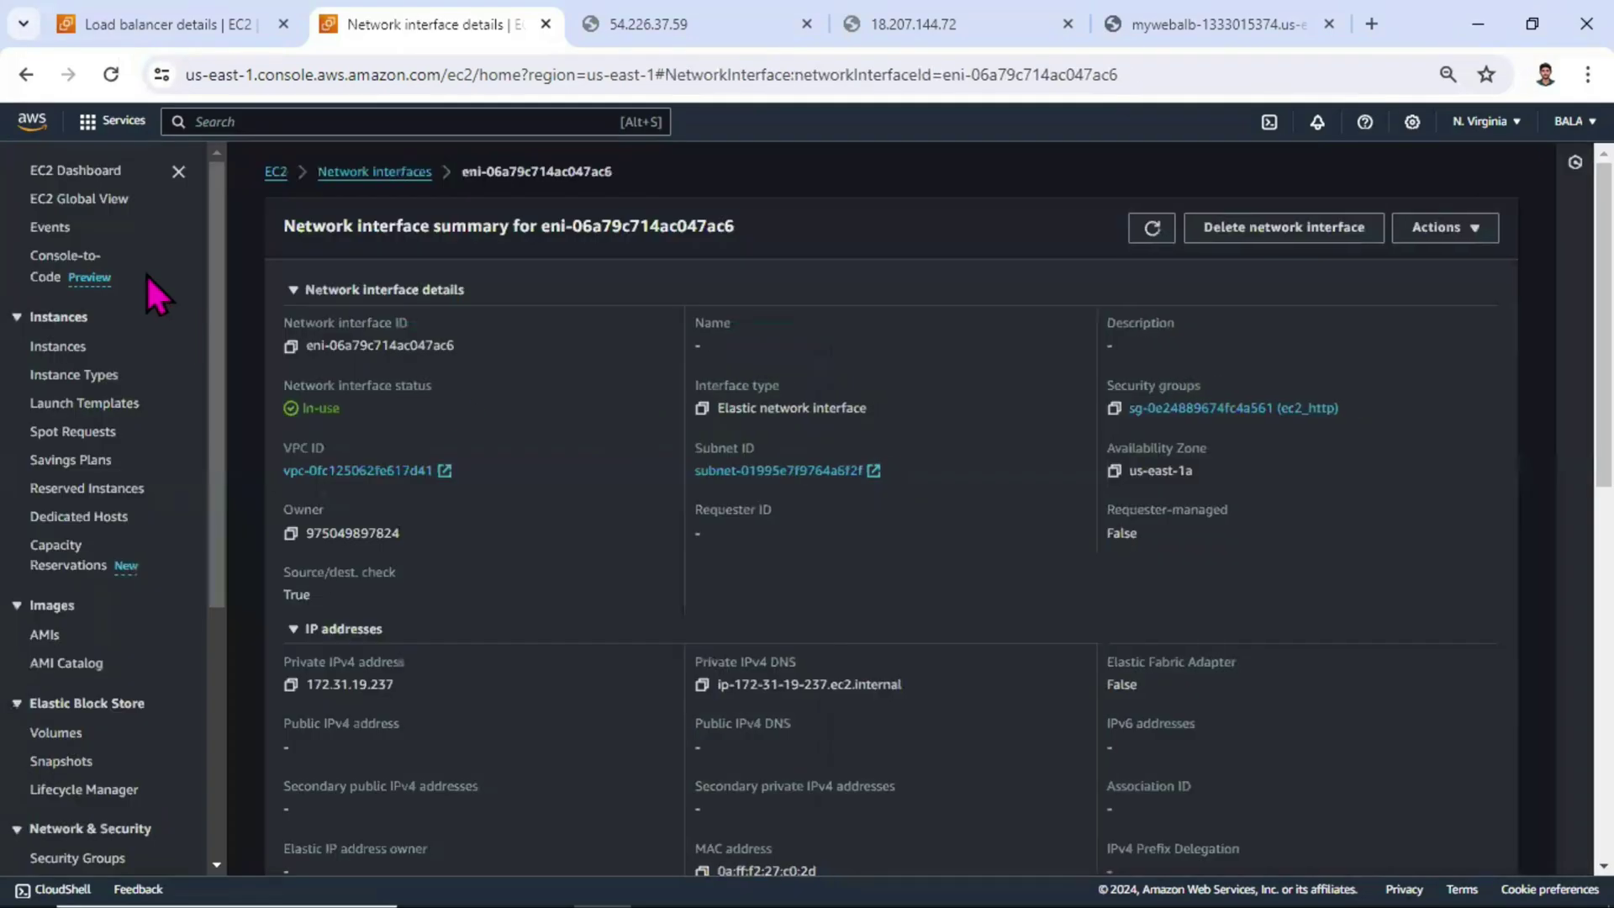
Try to open the network interface of Web_Server instance i-094cdc34022b2c418 from its networking details.
click(72, 353)
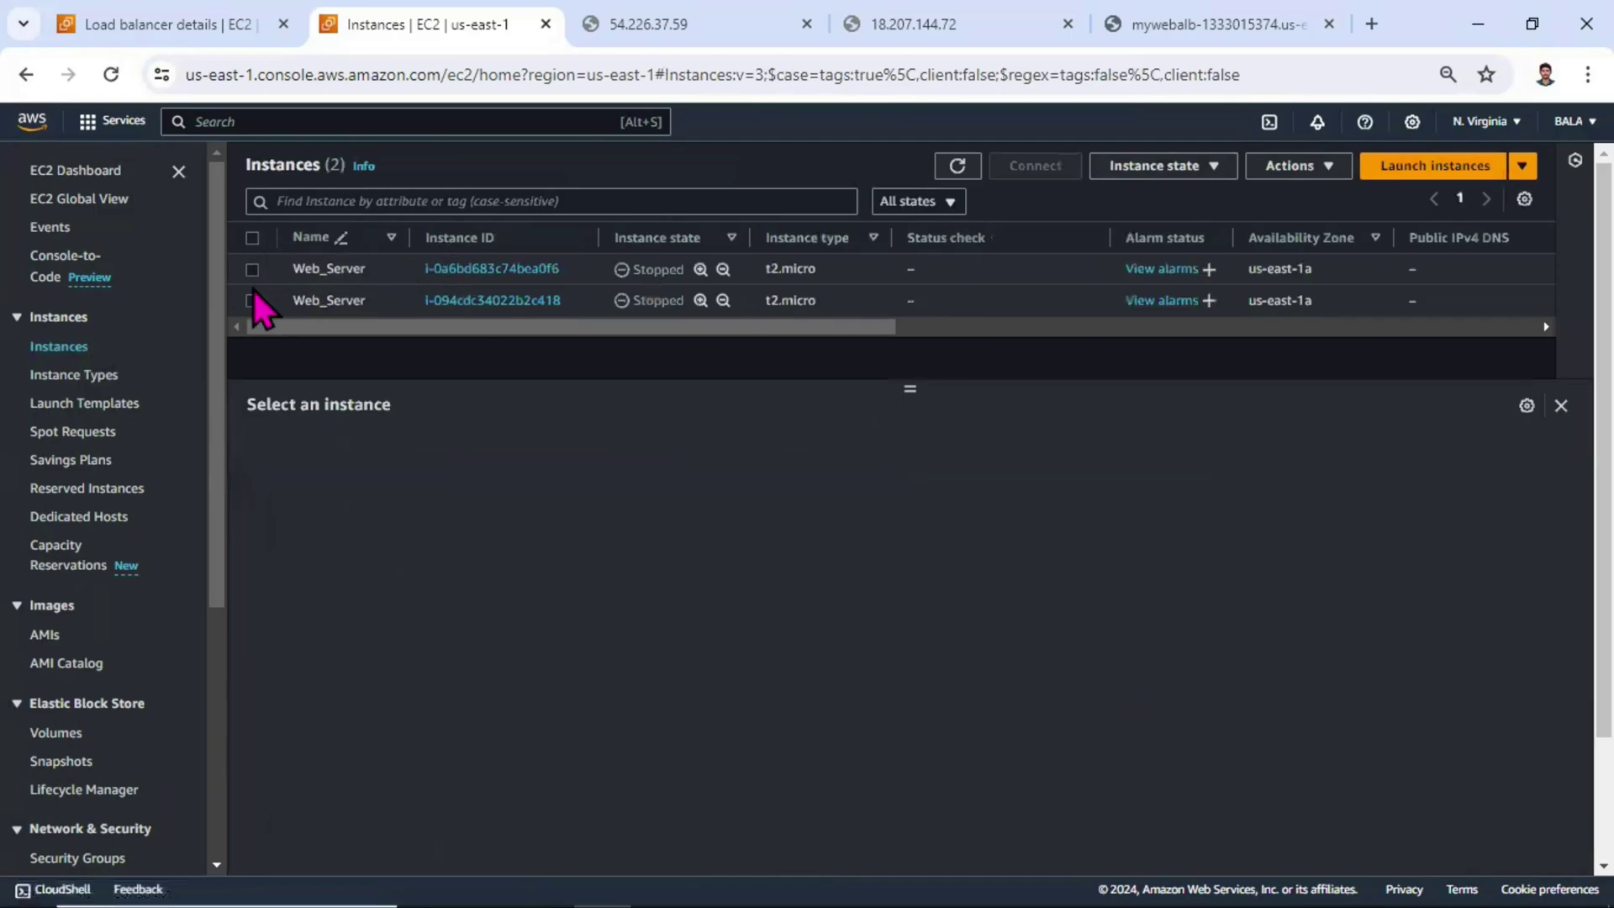
click(251, 301)
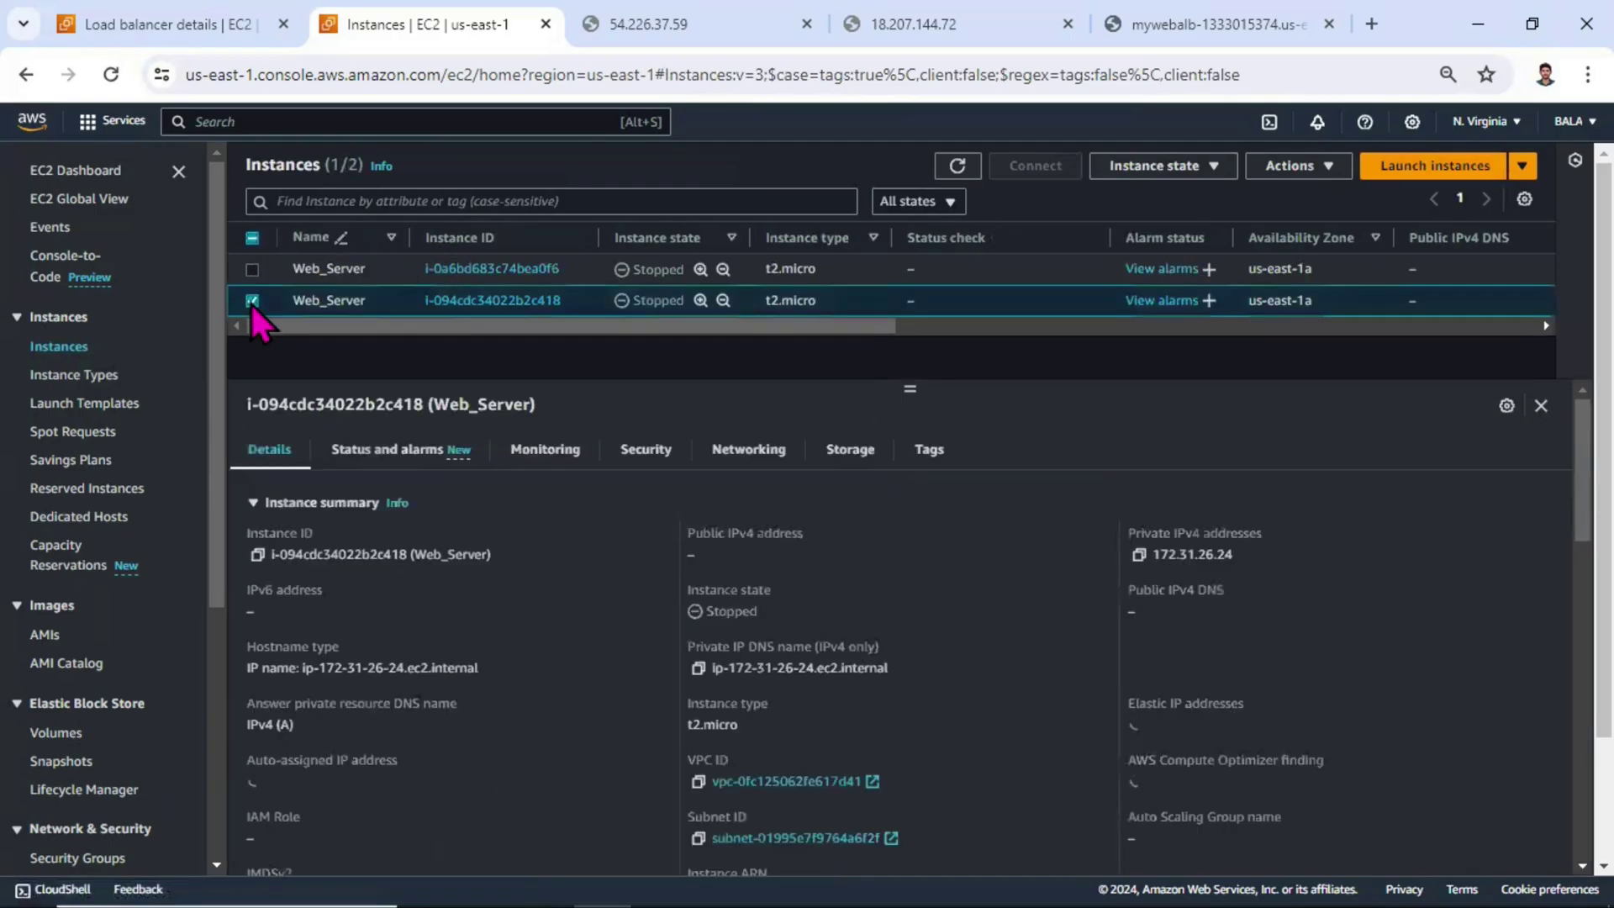
click(750, 452)
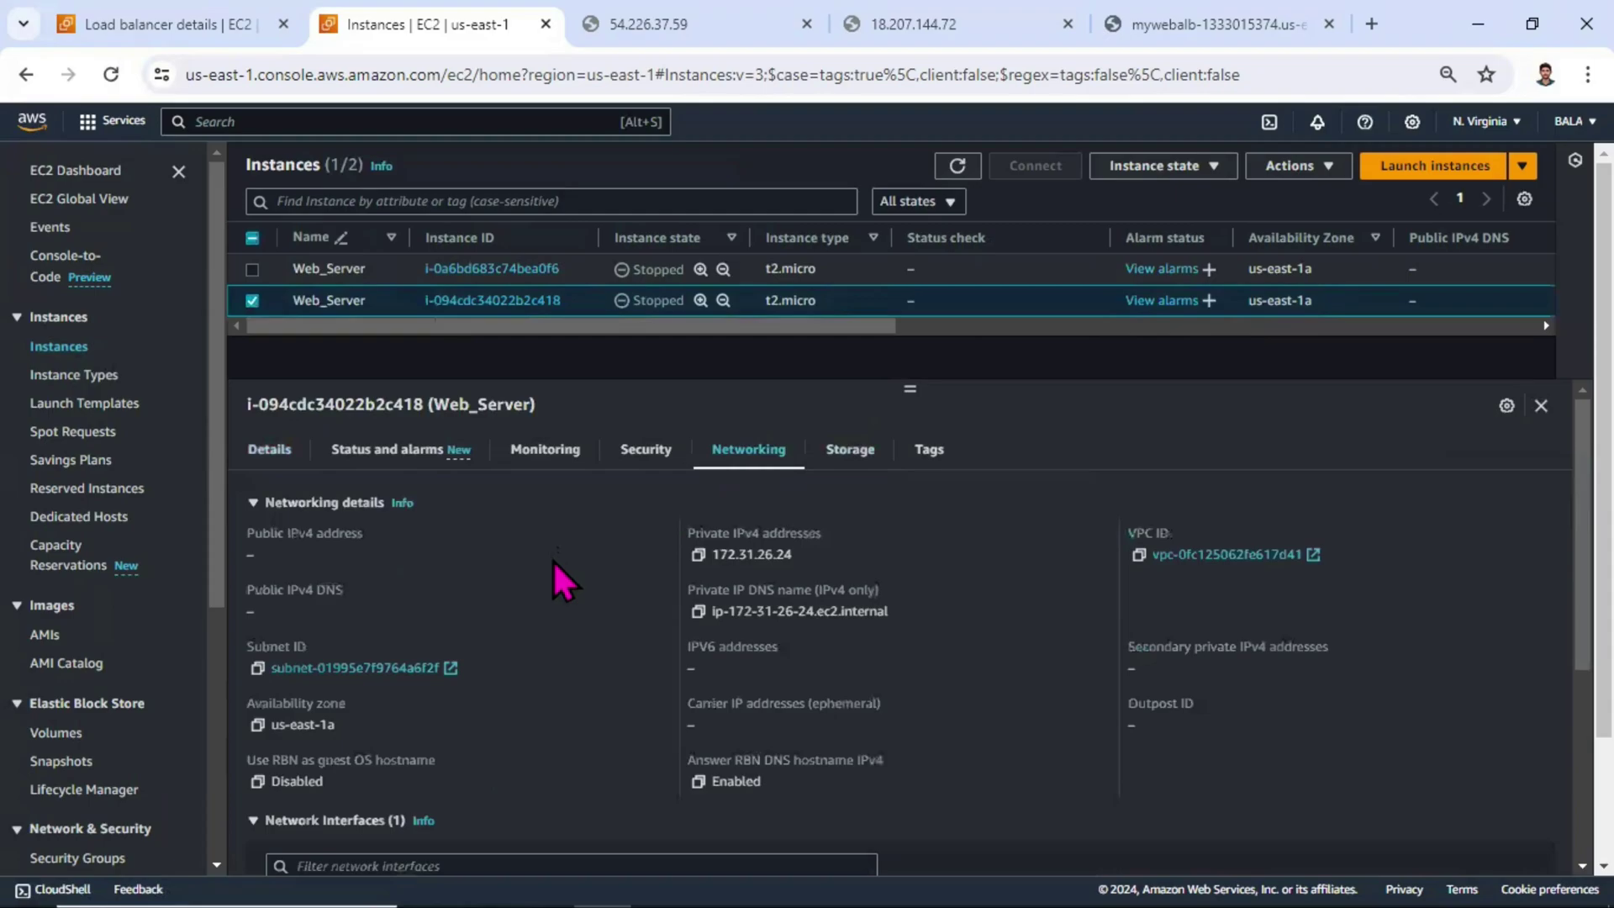
scroll(288, 785, down, 3)
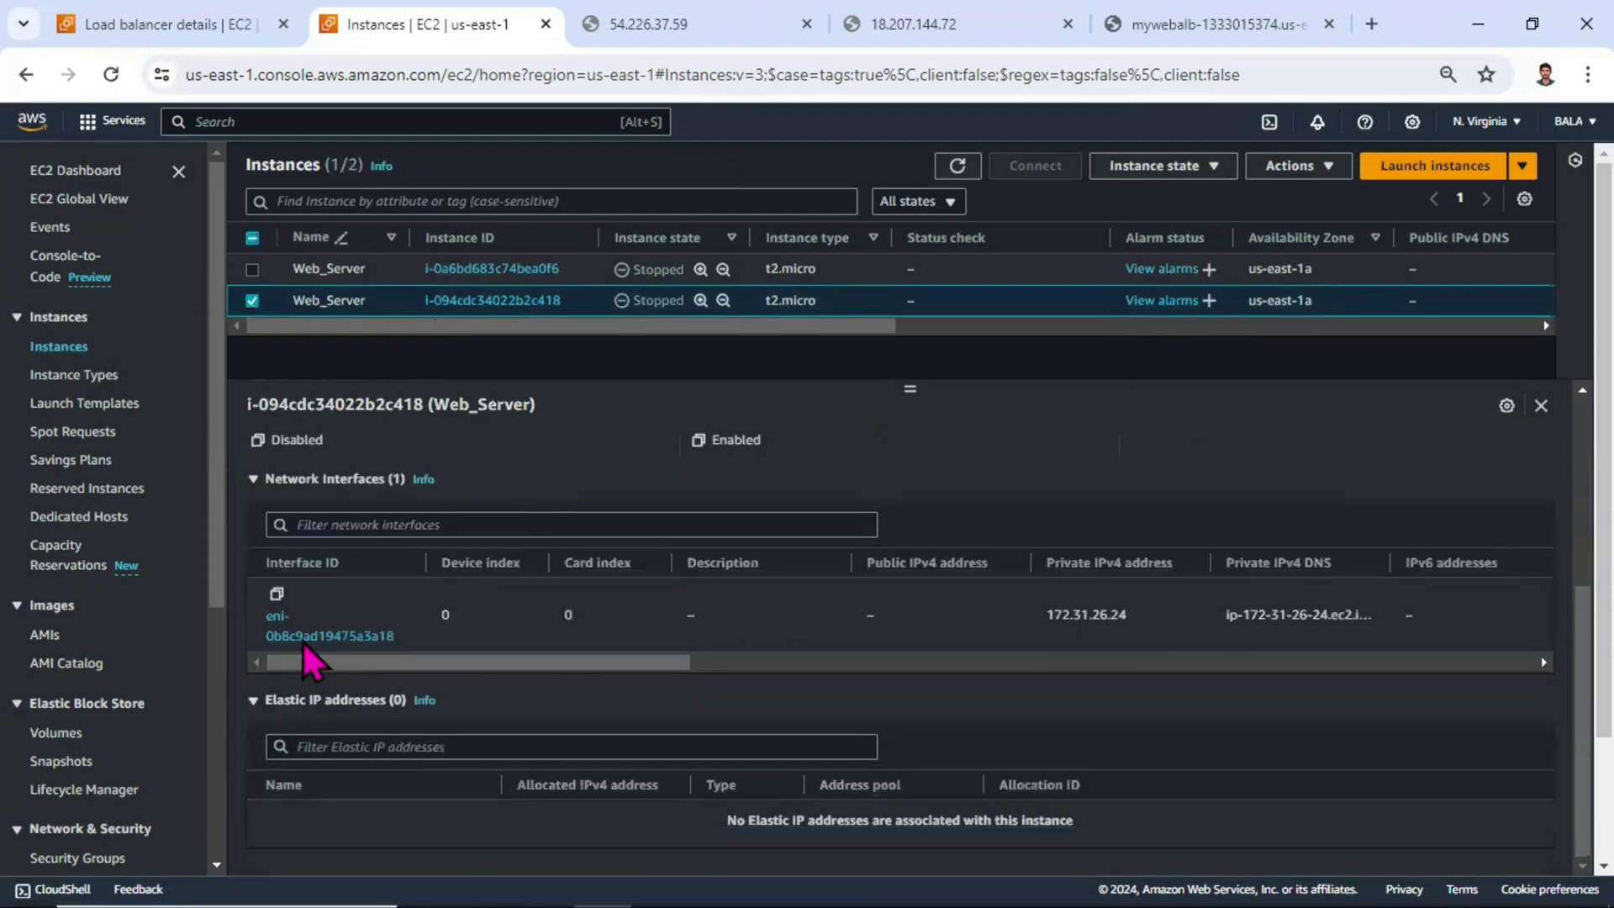
click(309, 632)
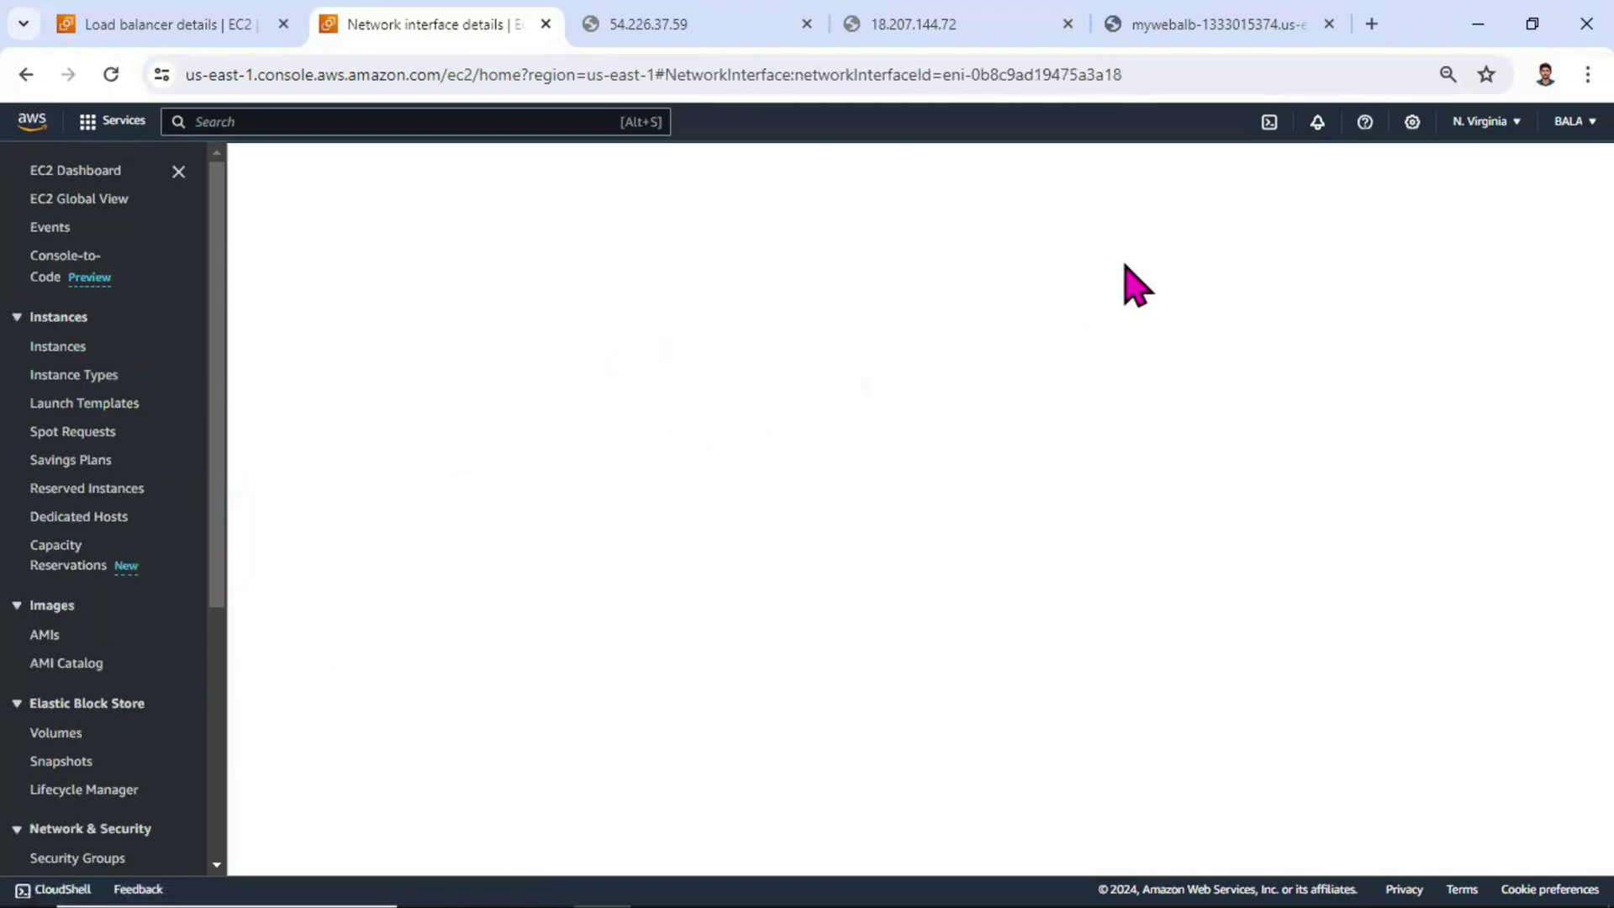
scroll(68, 695, down, 5)
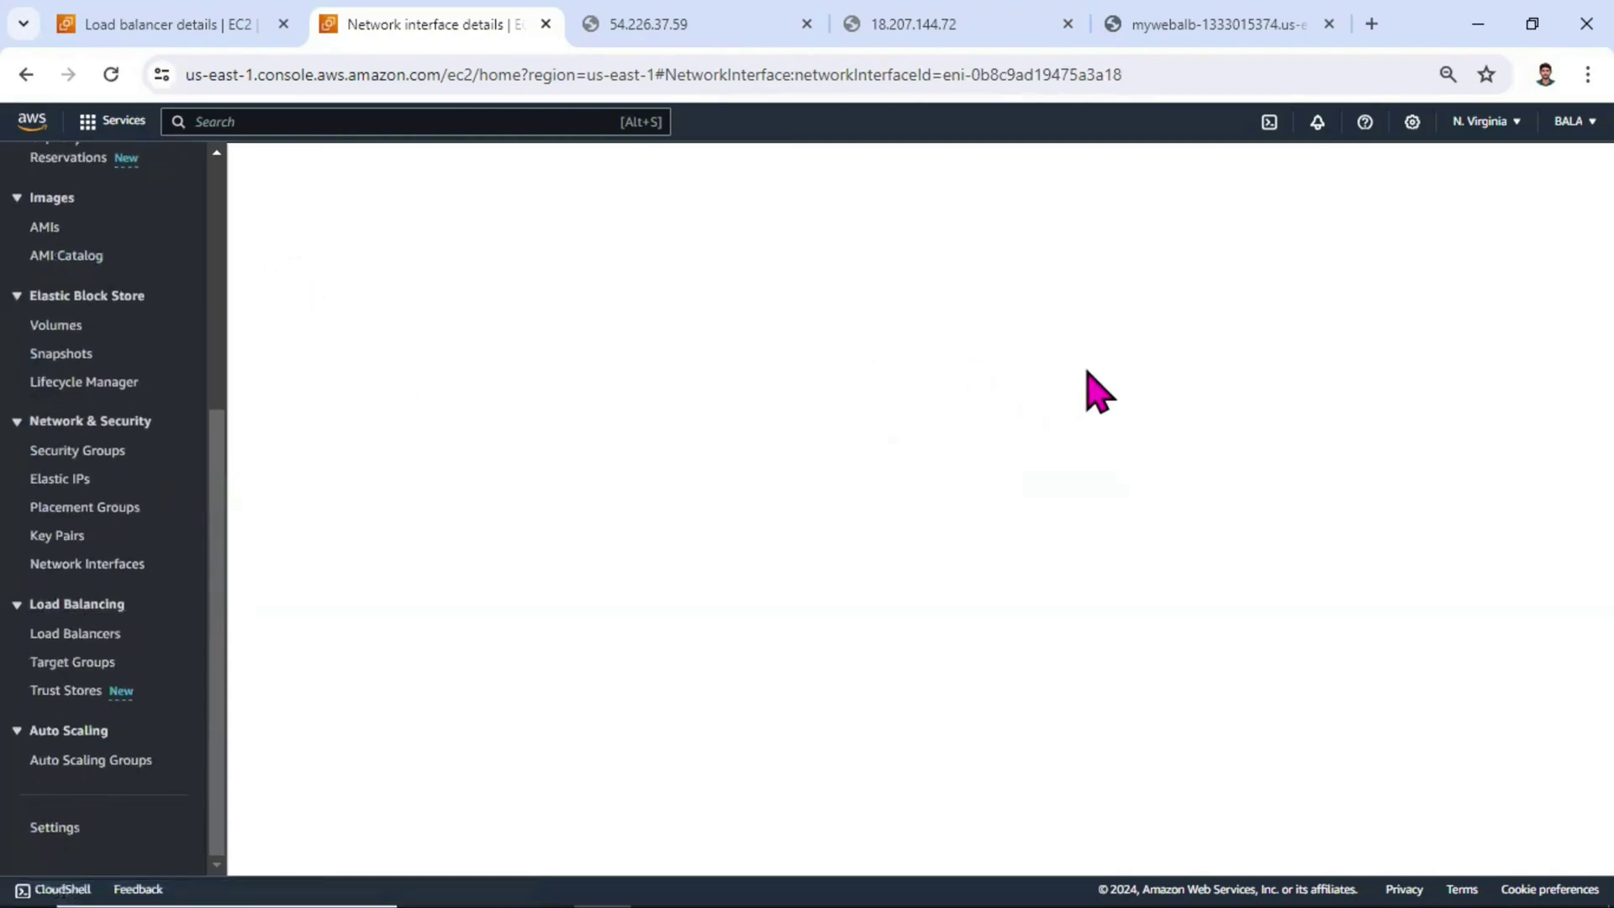
scroll(127, 209, up, 5)
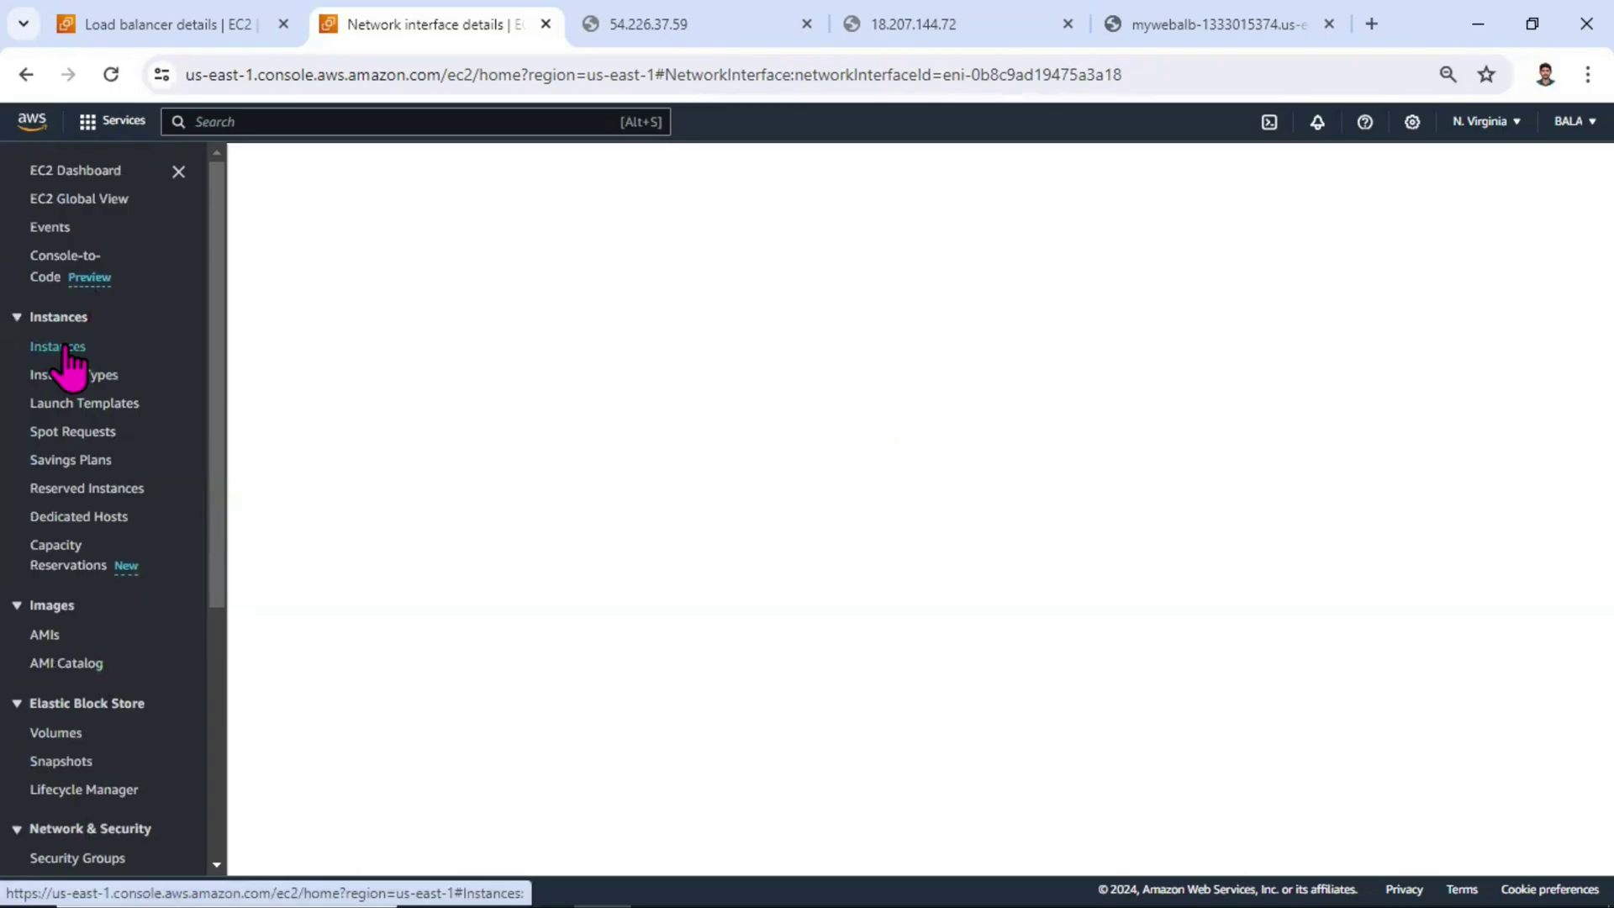
Reopen network interface eni-0b8c9ad19475a3a18 from Web_Server instance i-094cdc34022b2c418's networking details and reload the page until its summary loads.
click(65, 349)
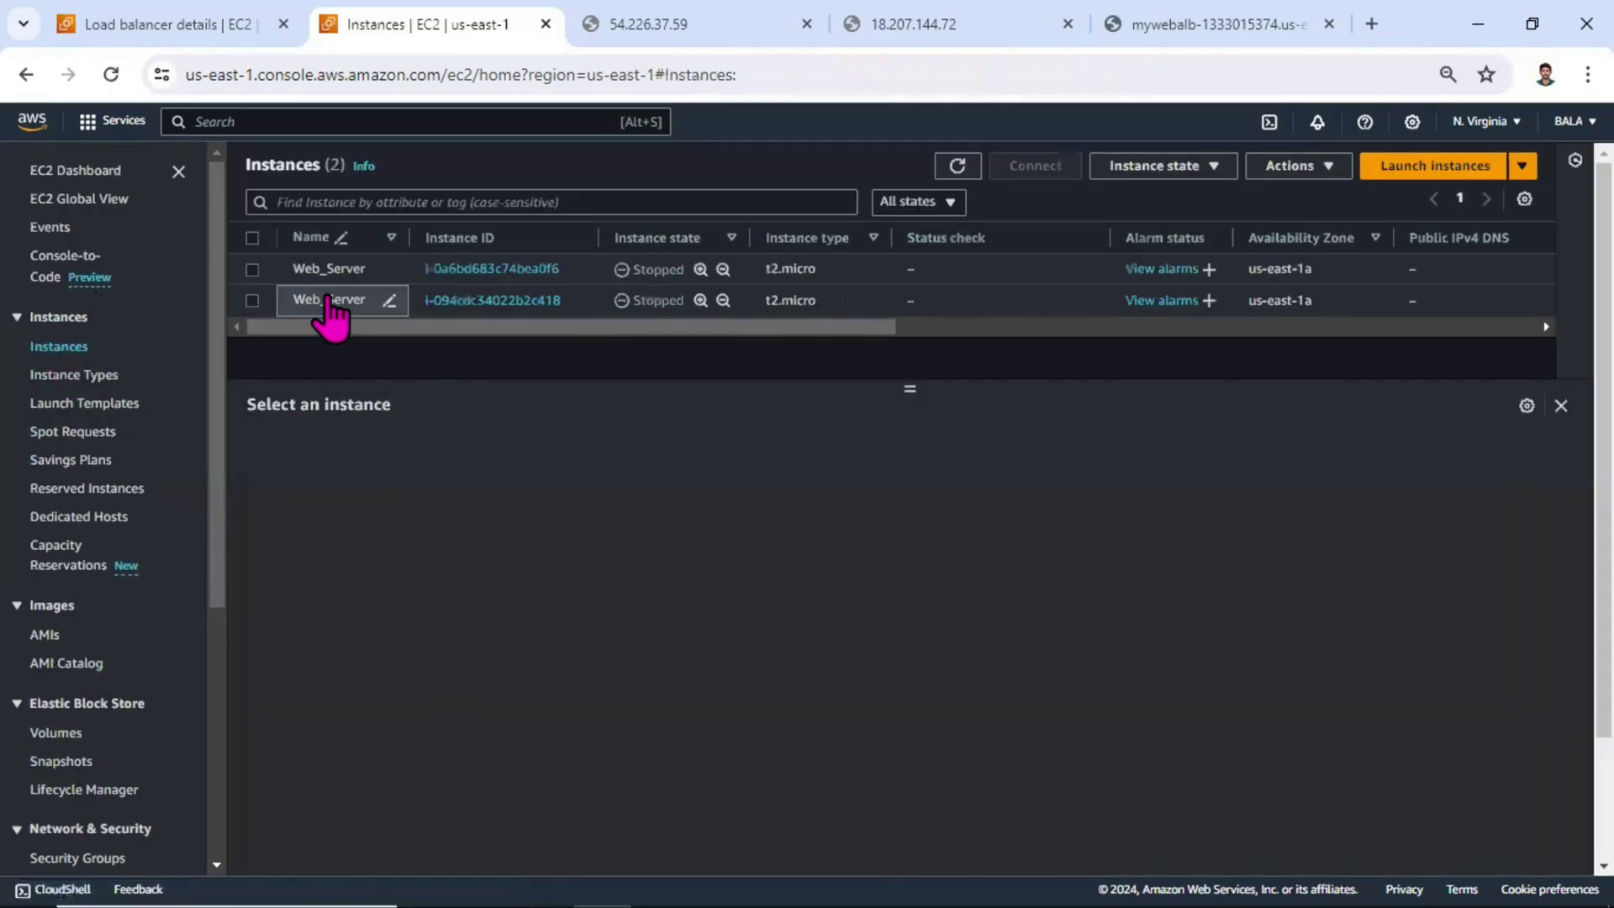
click(252, 300)
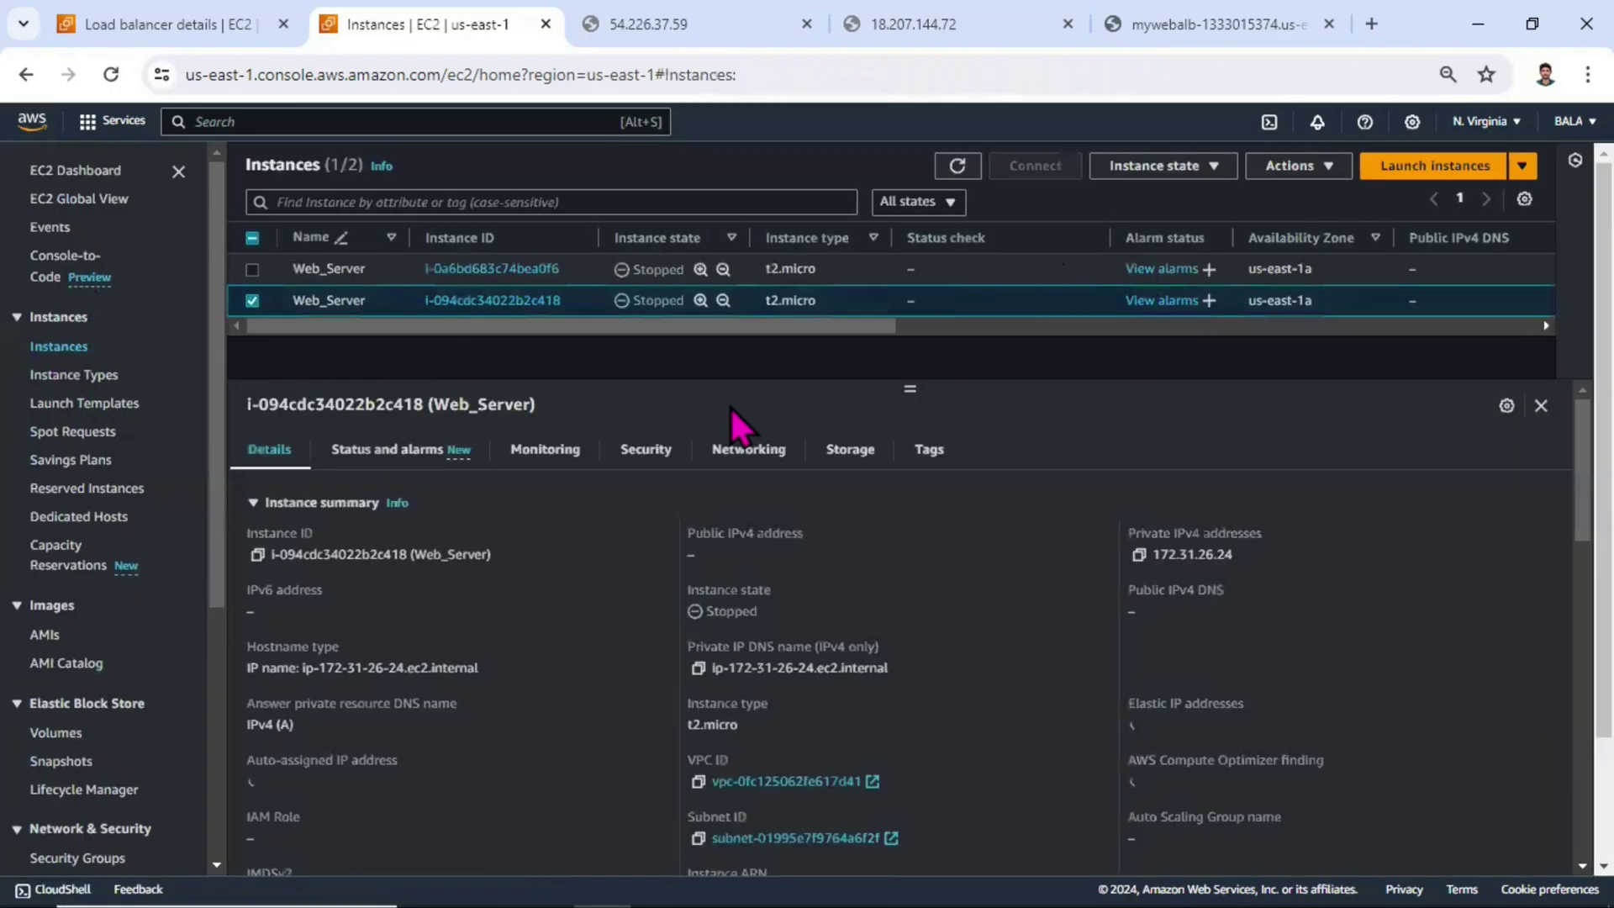
click(751, 465)
scroll(479, 807, down, 5)
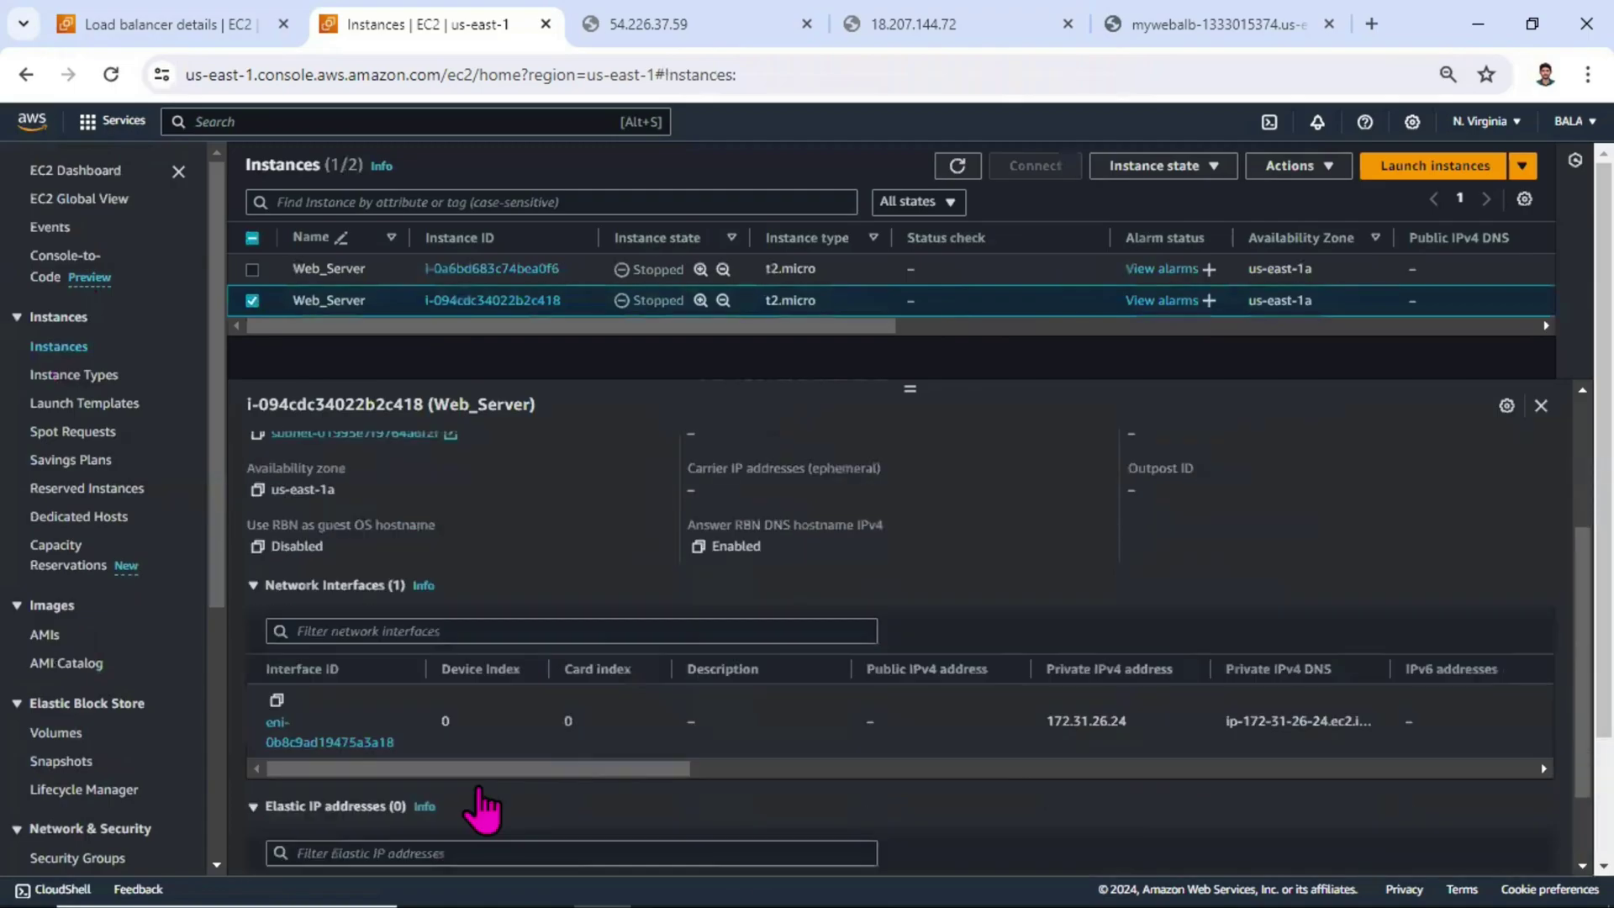
click(348, 638)
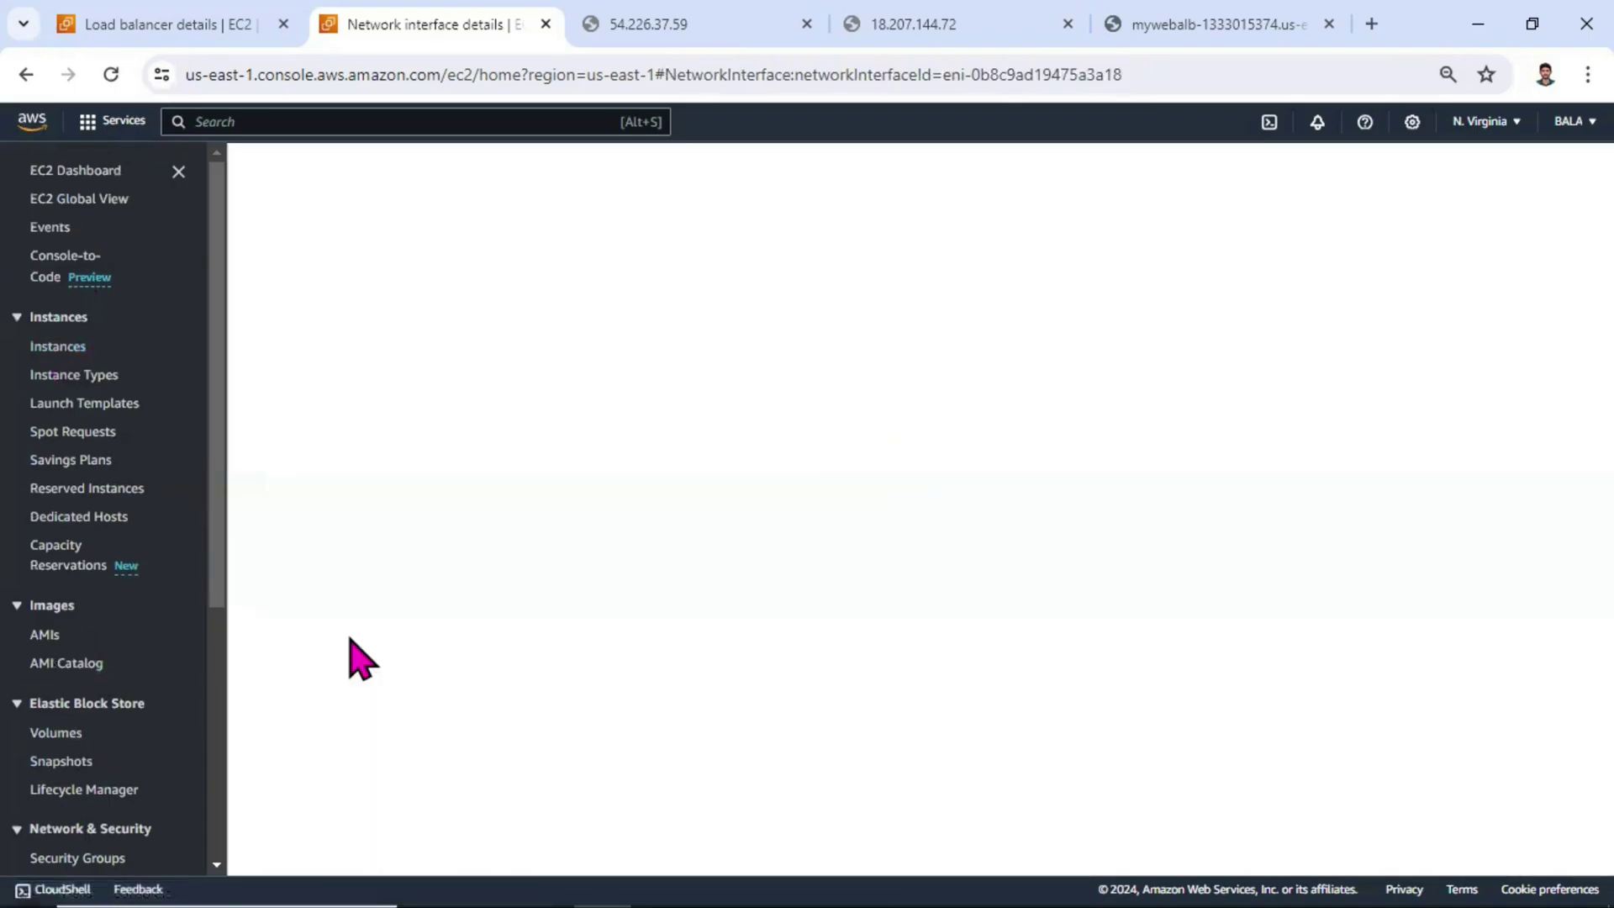
scroll(29, 696, down, 4)
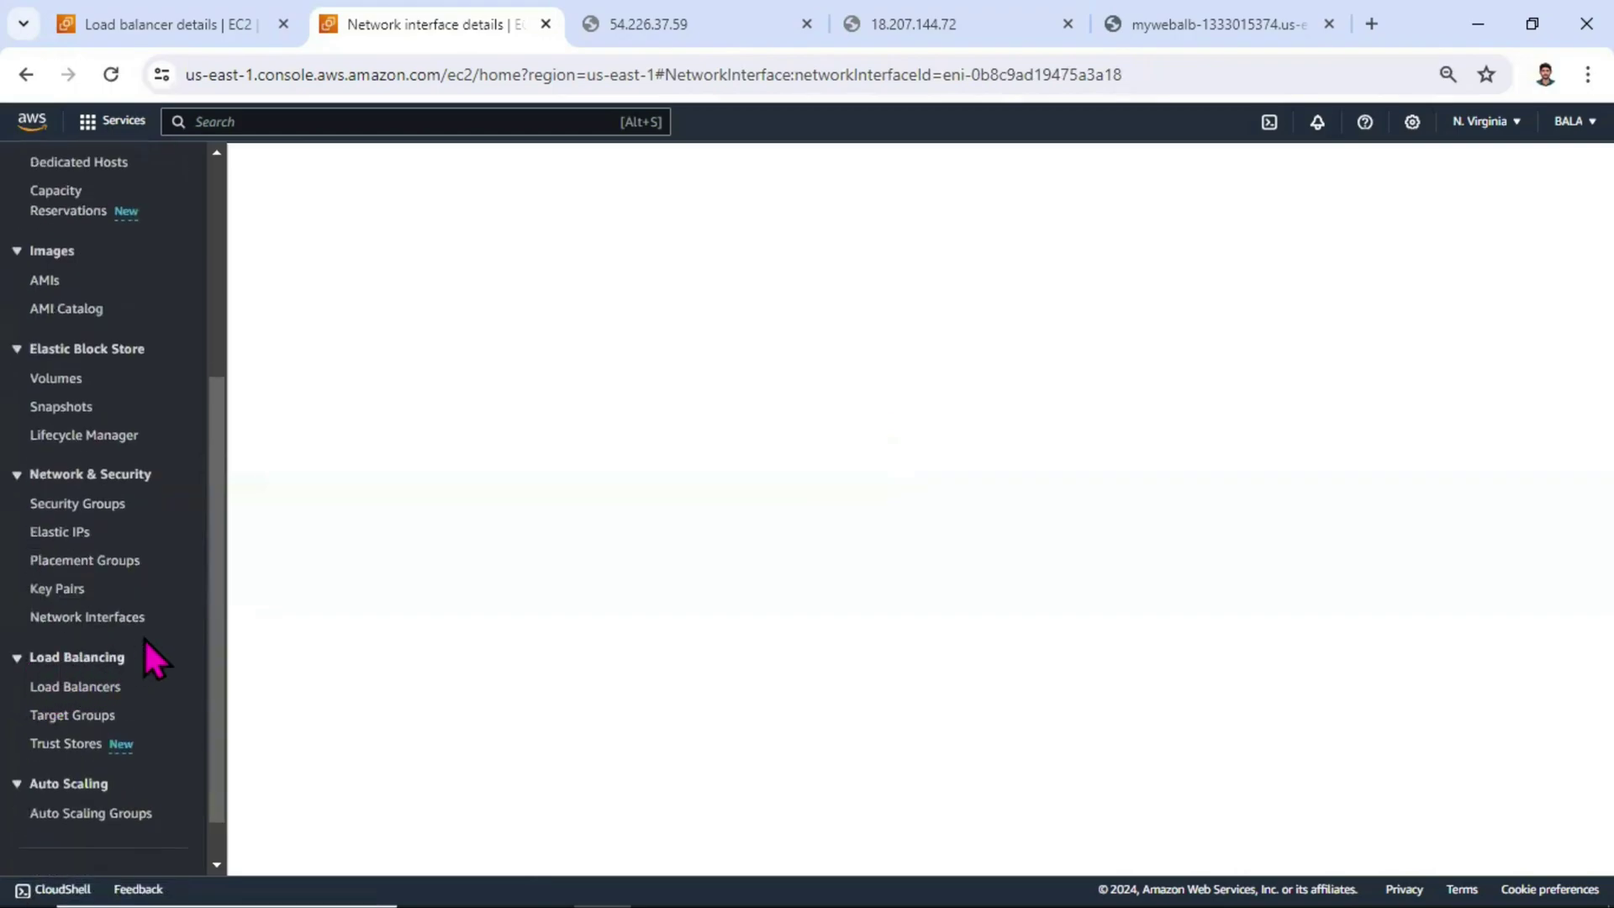
click(109, 76)
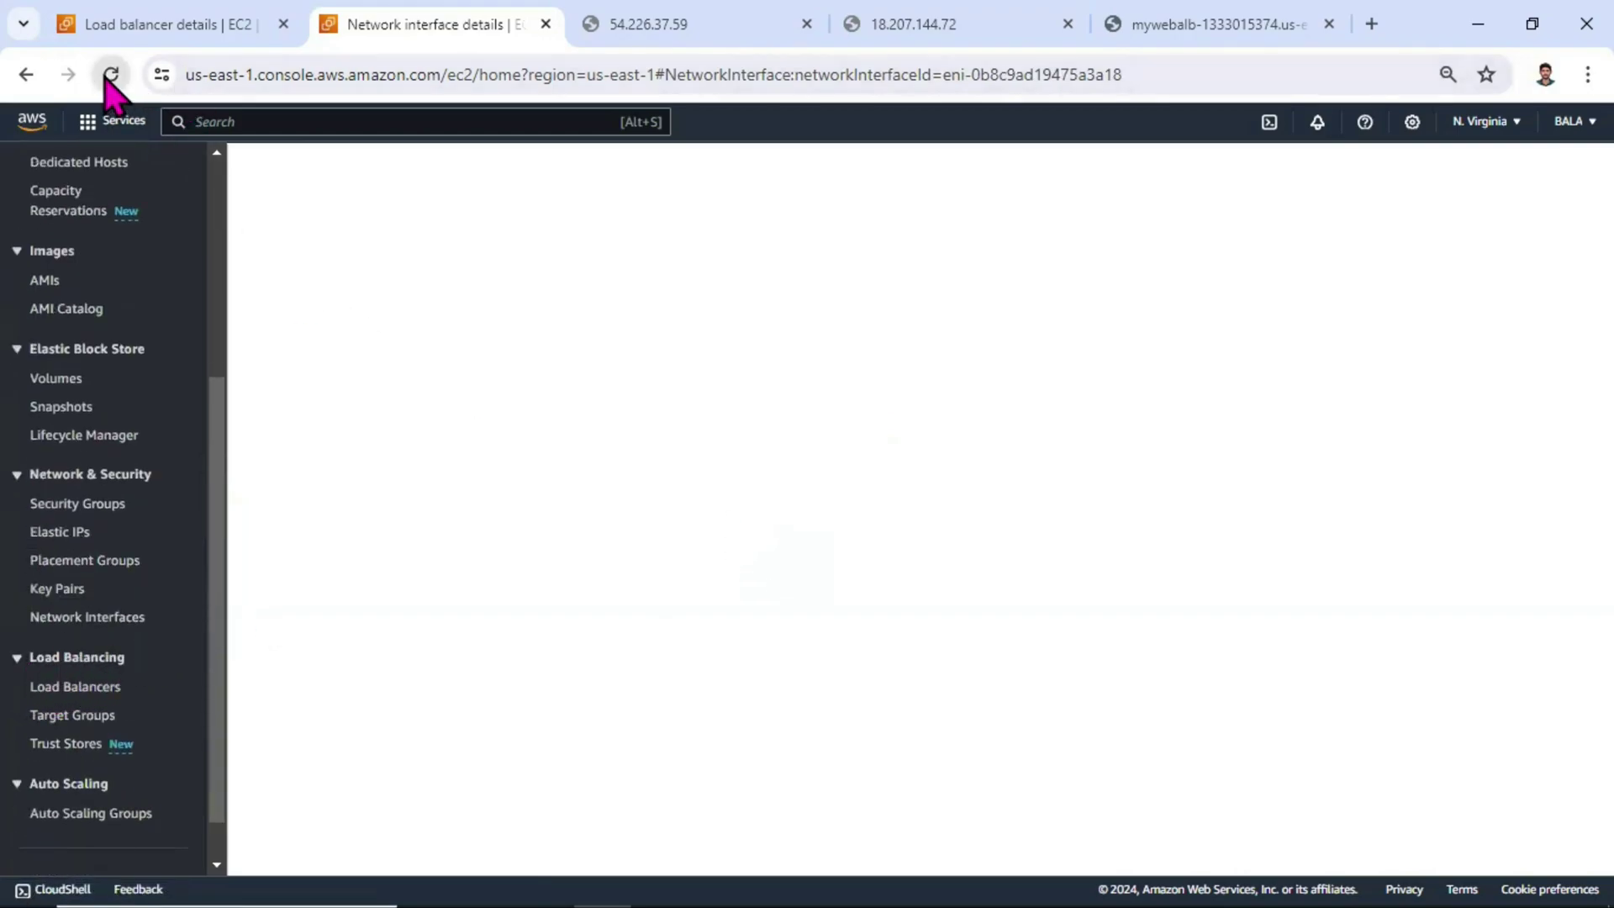
click(109, 75)
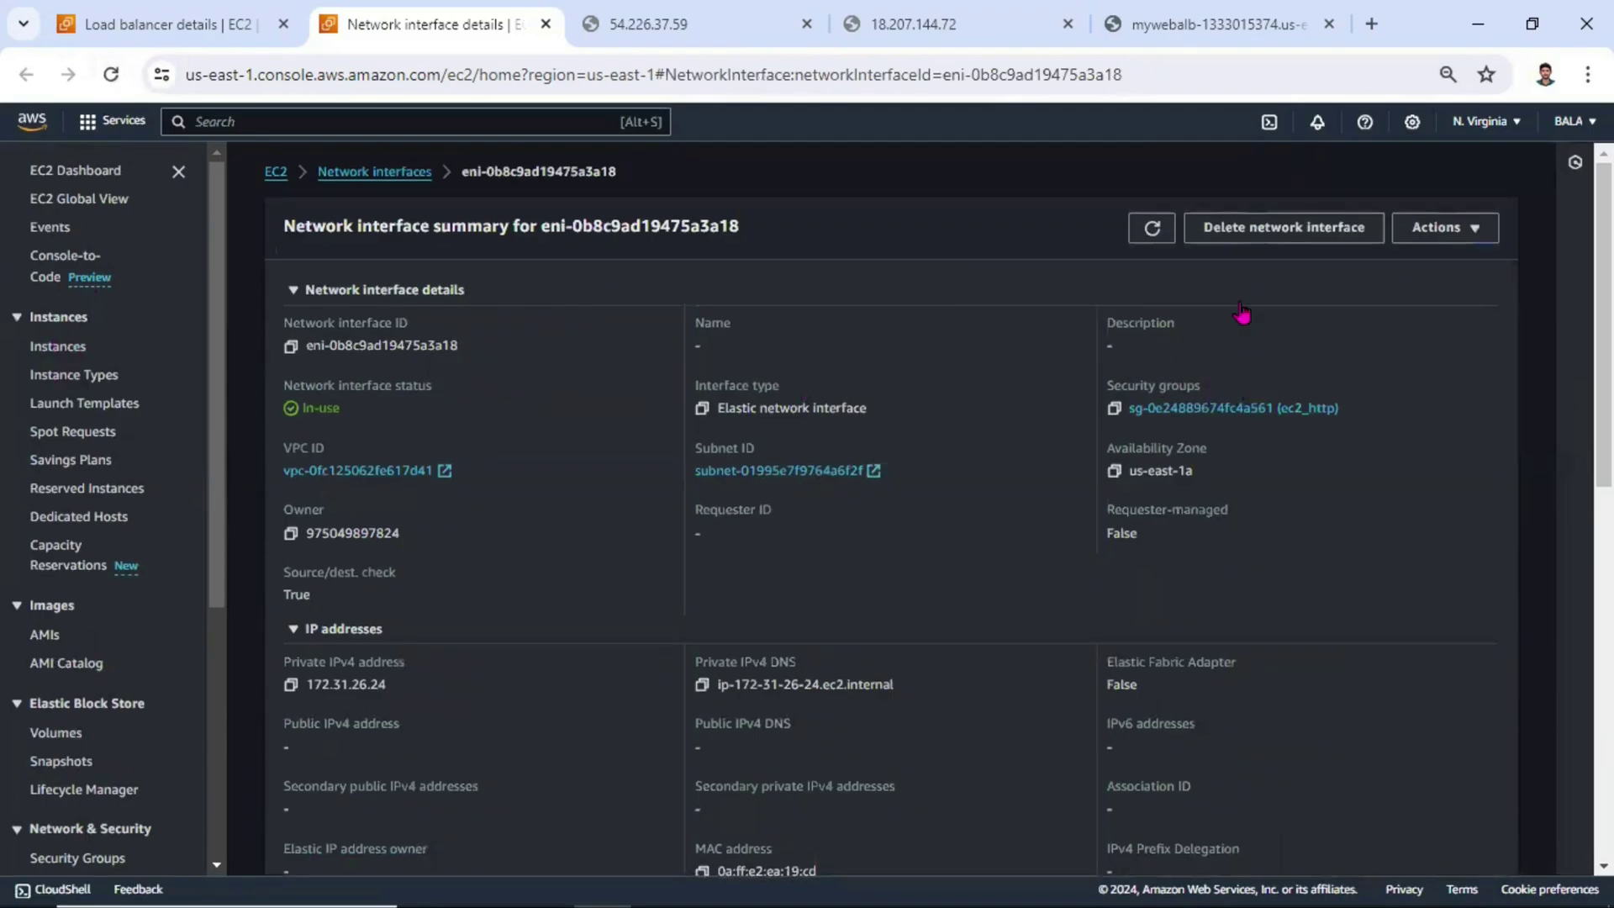
Turn off auto-assign public IP for eth0 in the interface's IP address management, then save and confirm the change.
click(1463, 234)
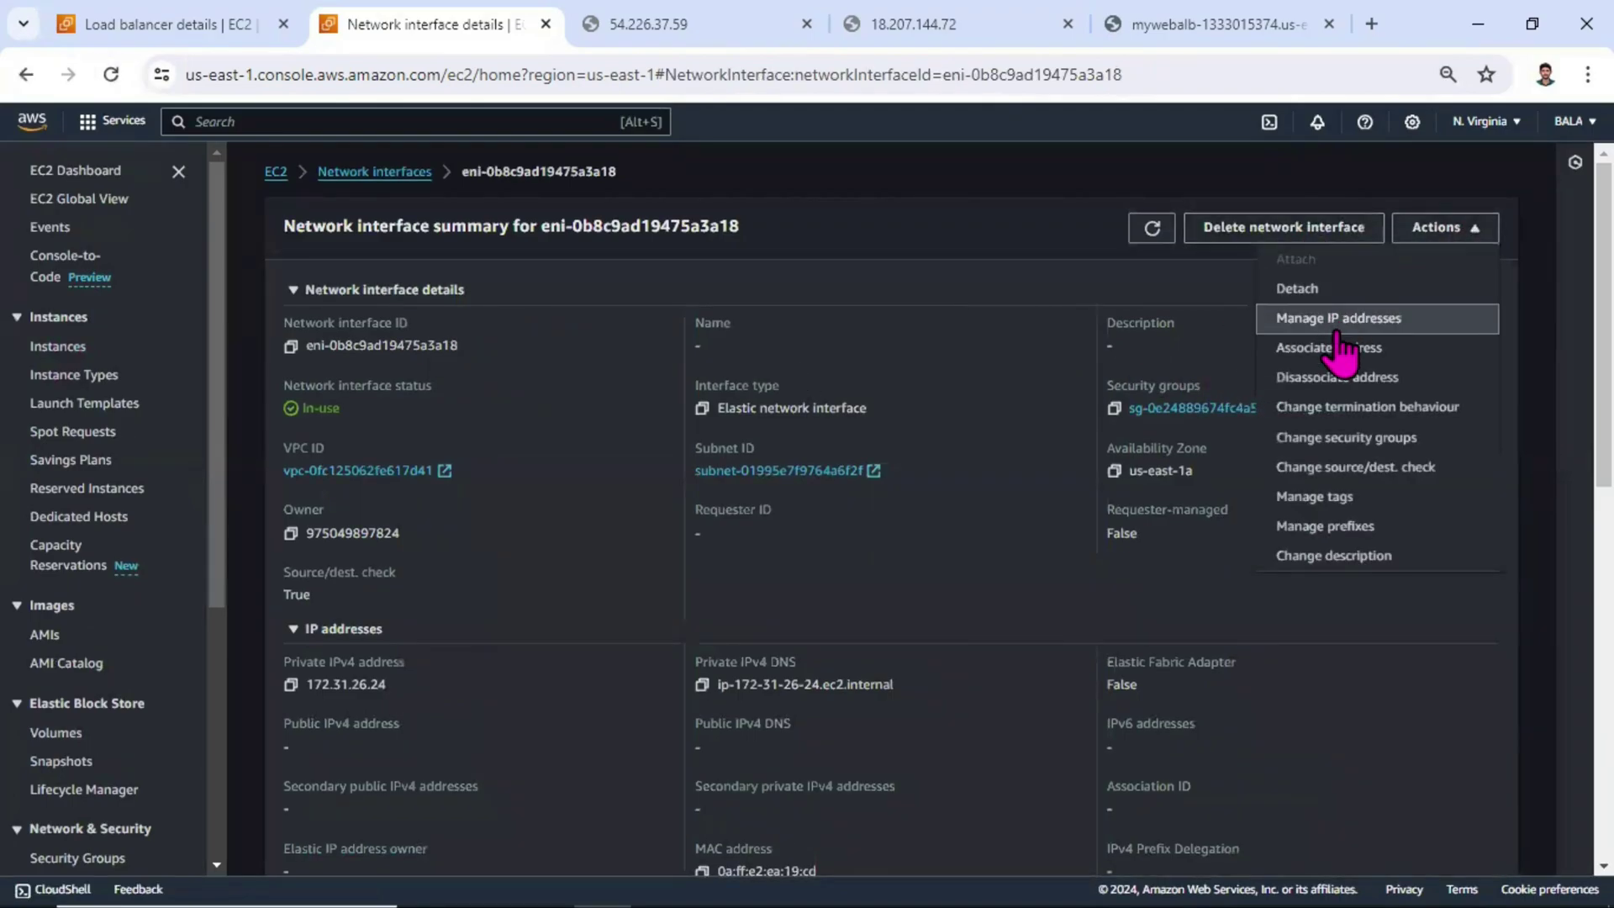
click(1345, 331)
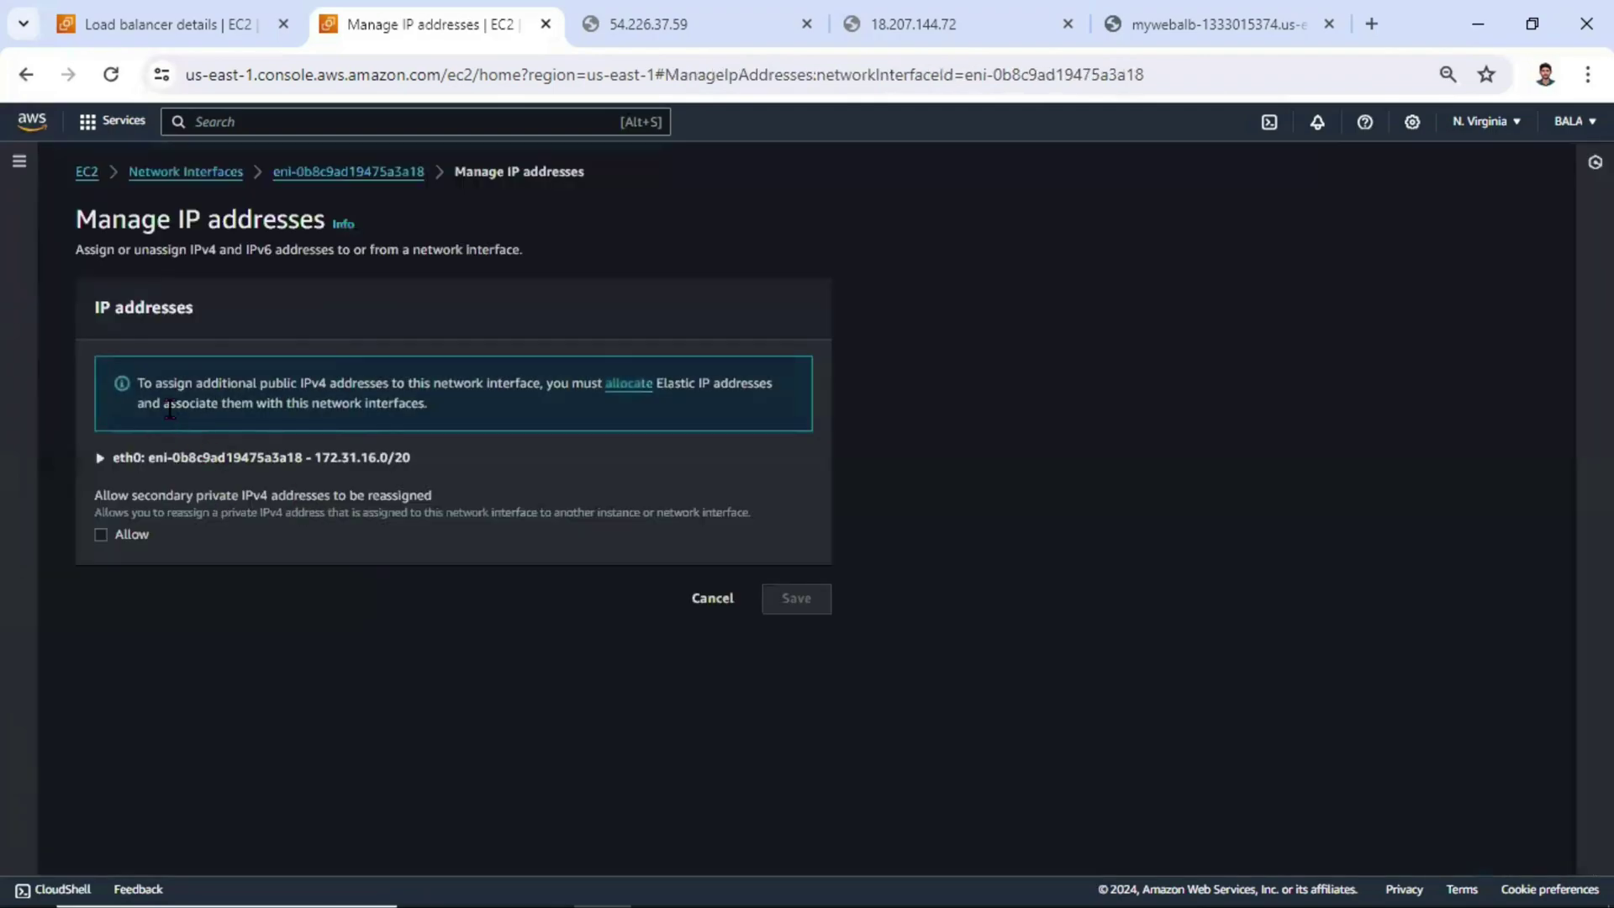
click(128, 458)
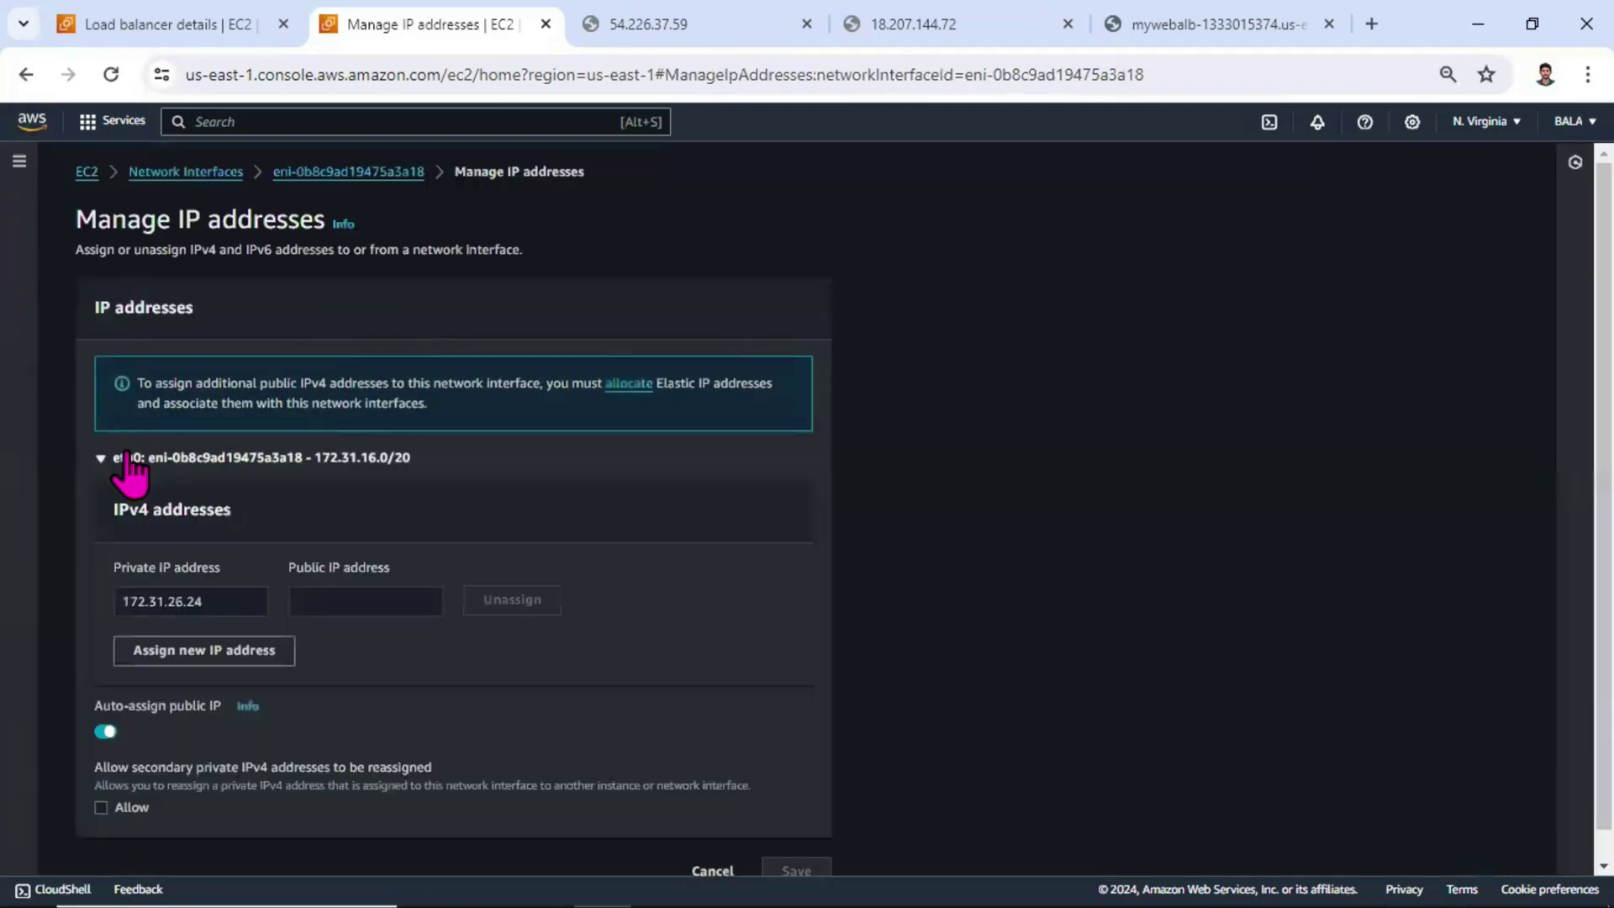
click(106, 732)
click(797, 871)
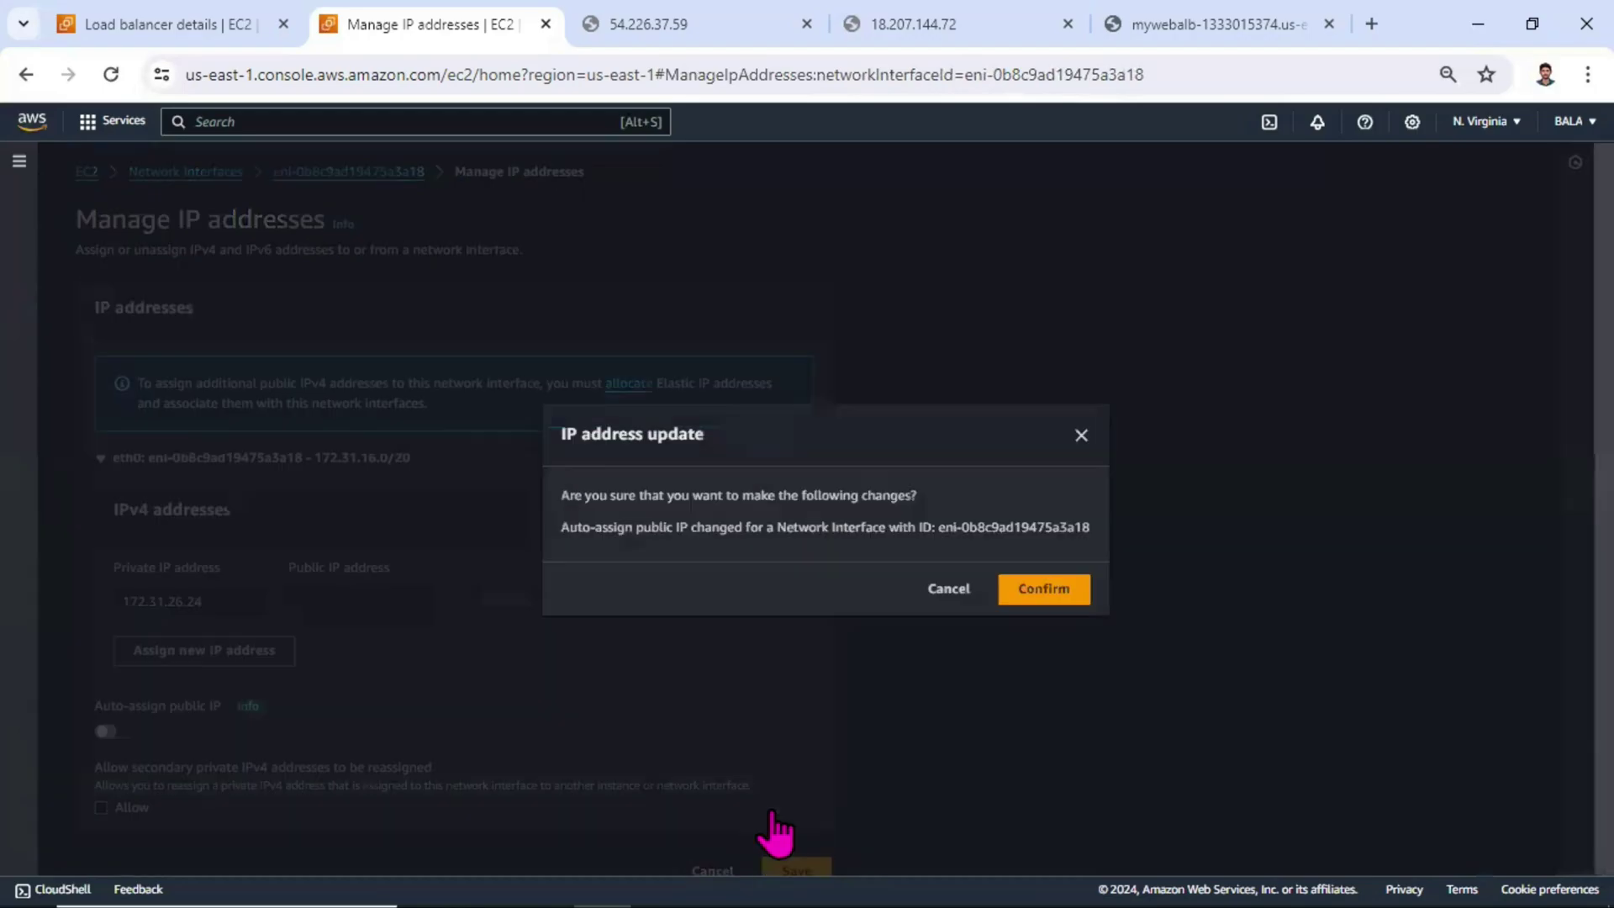
click(1036, 590)
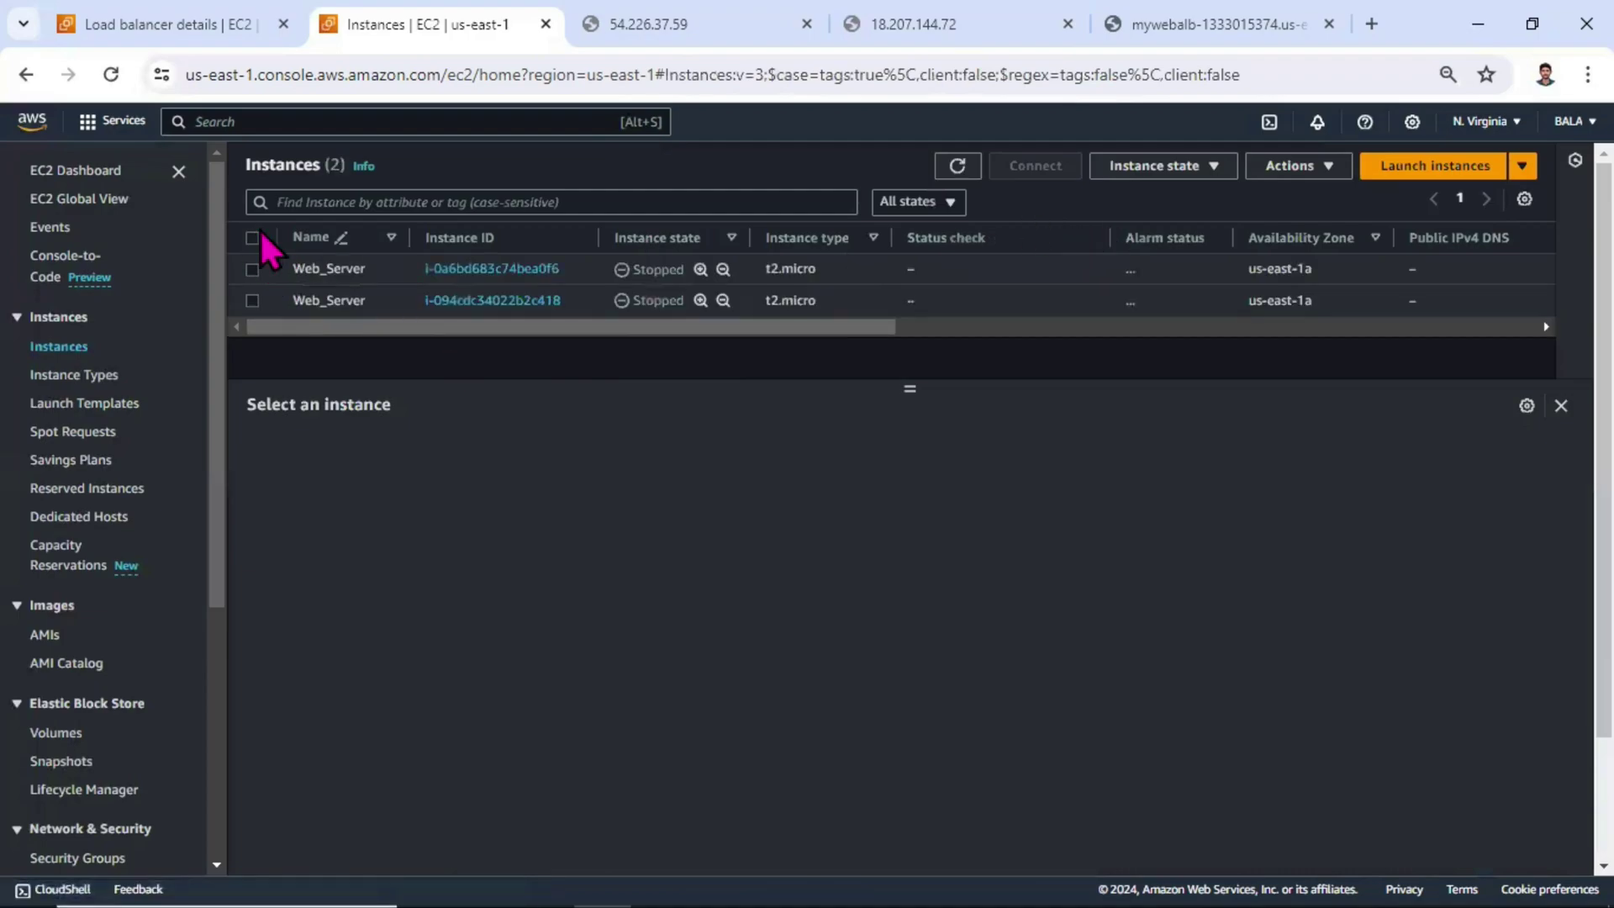
Select both stopped Web_Server instances, start them and refresh the instance list.
click(253, 237)
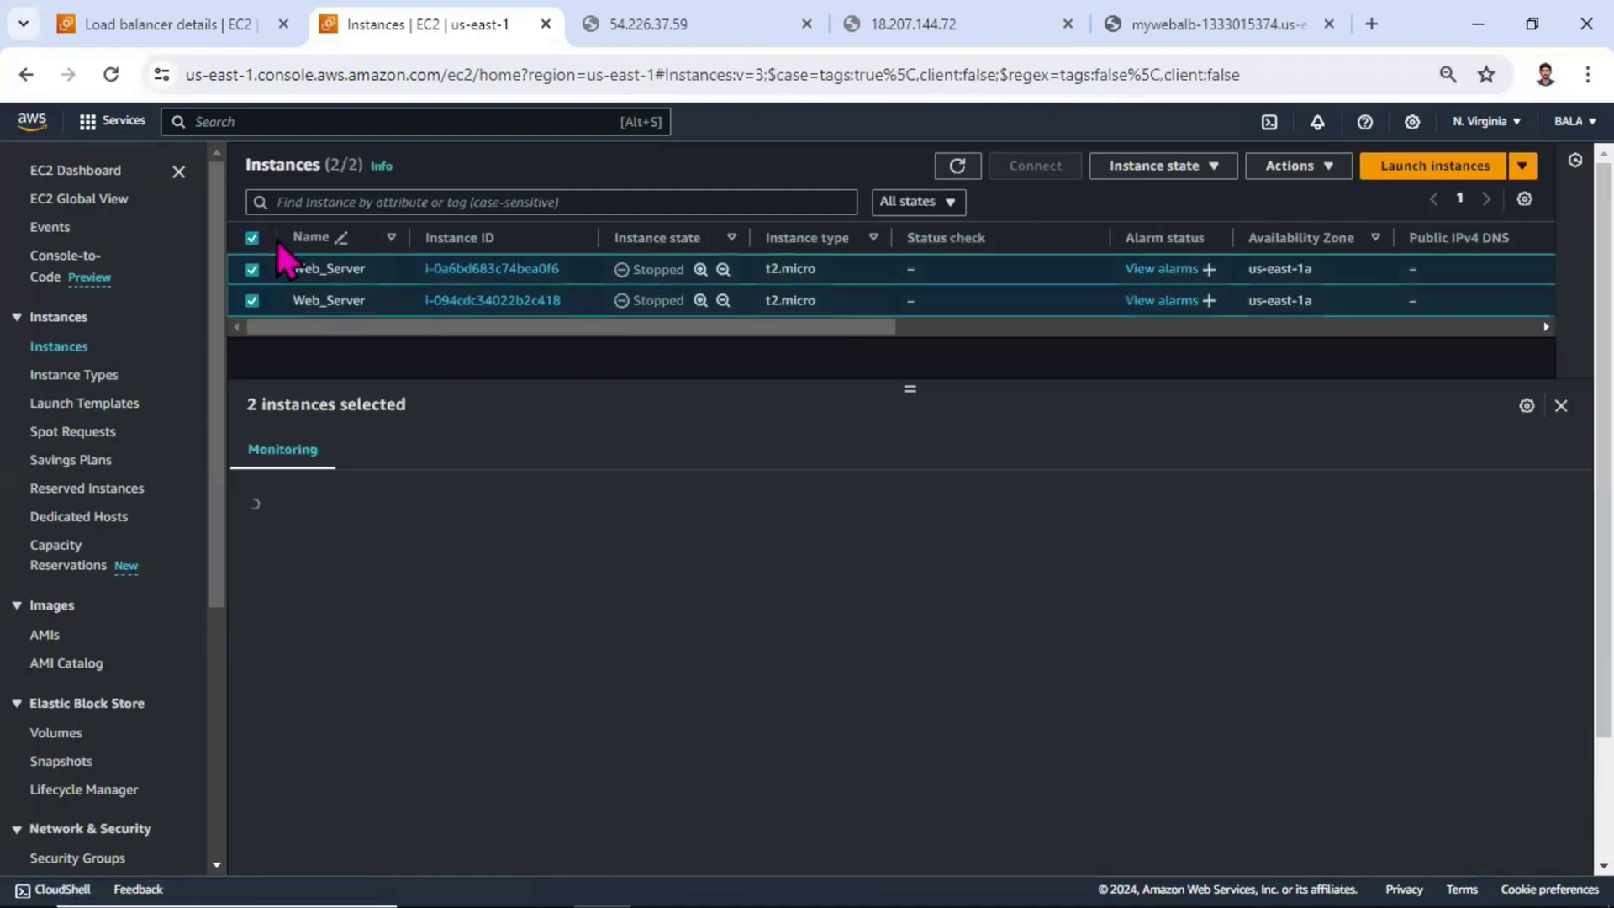
click(1175, 172)
click(1151, 226)
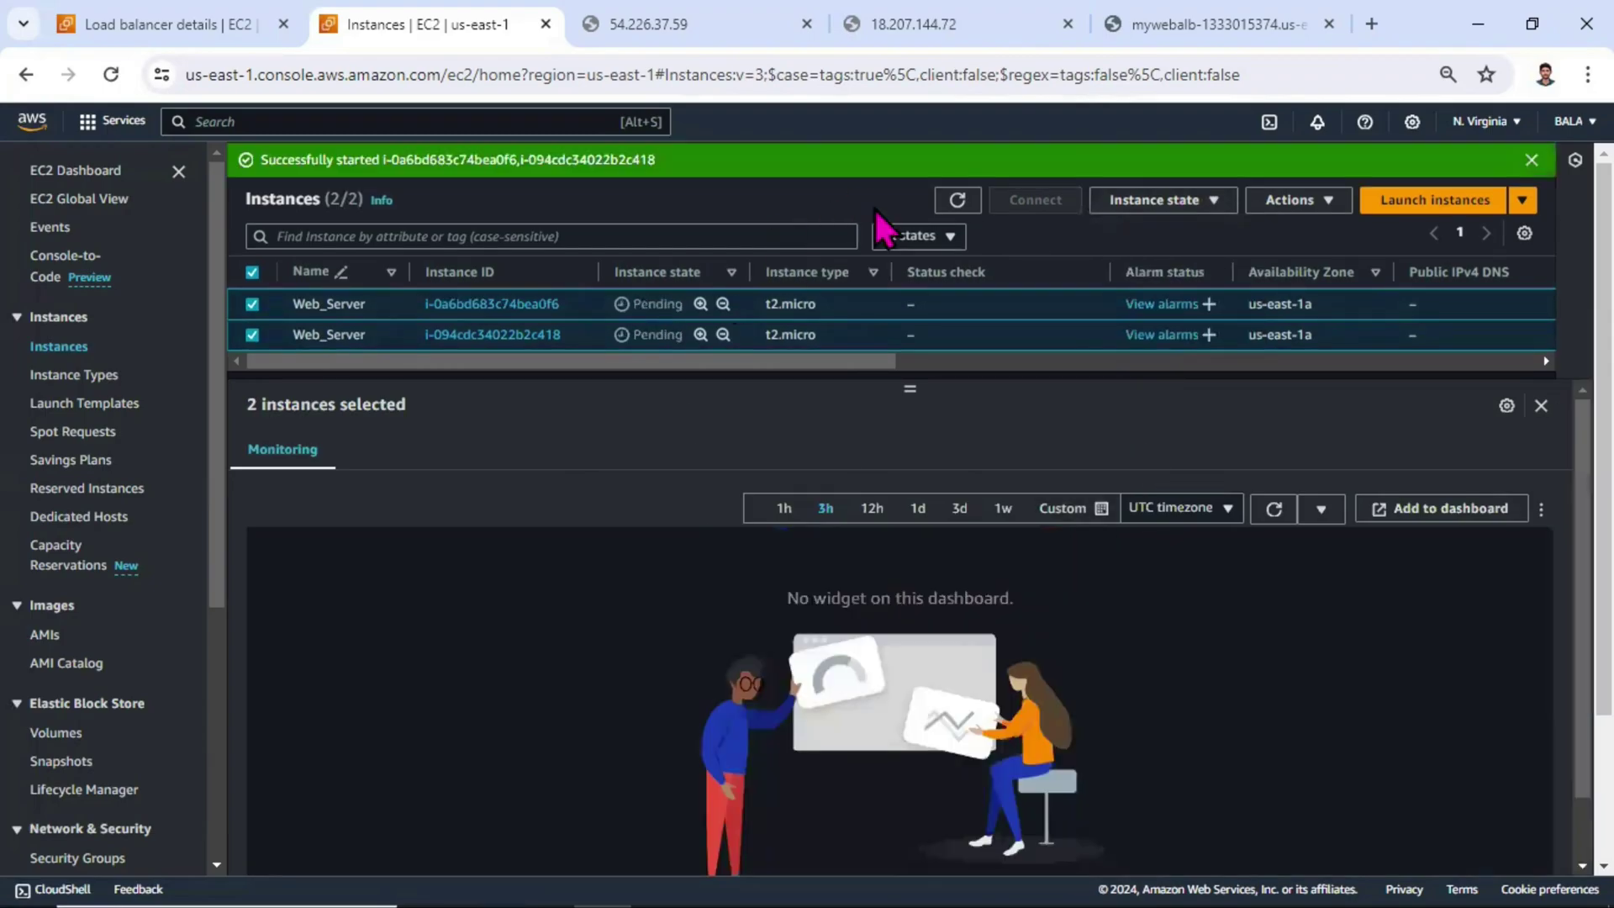
click(977, 201)
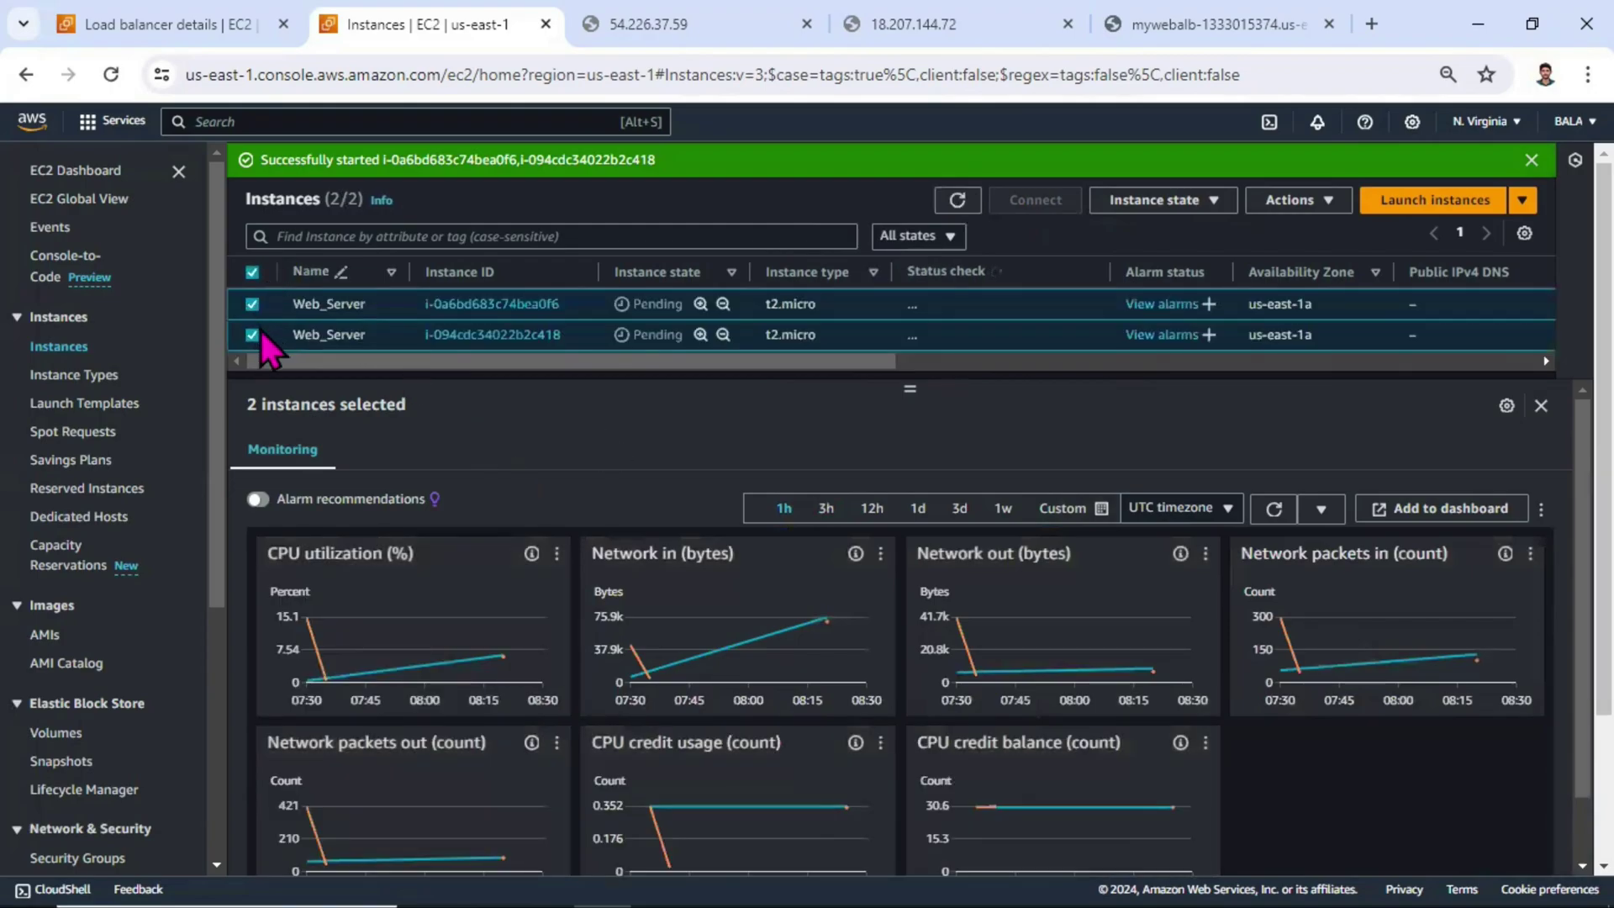
Keep only Web_Server instance i-0a6bd683c74bea0f6 selected and check its public and private IPv4 addresses.
click(252, 335)
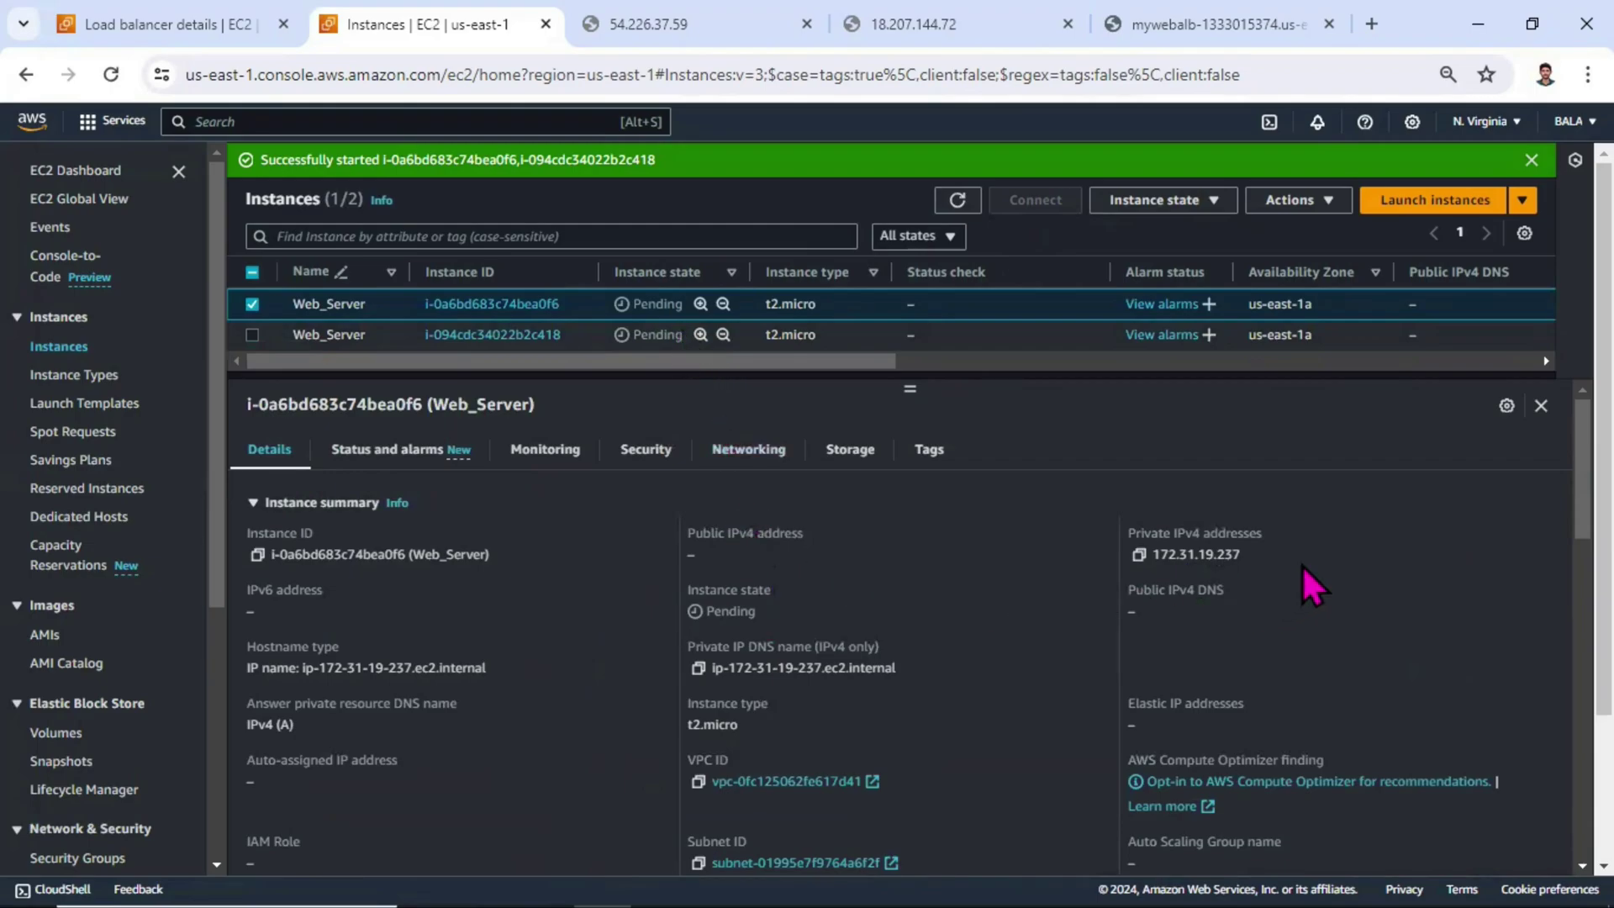
drag(1303, 565, 1101, 557)
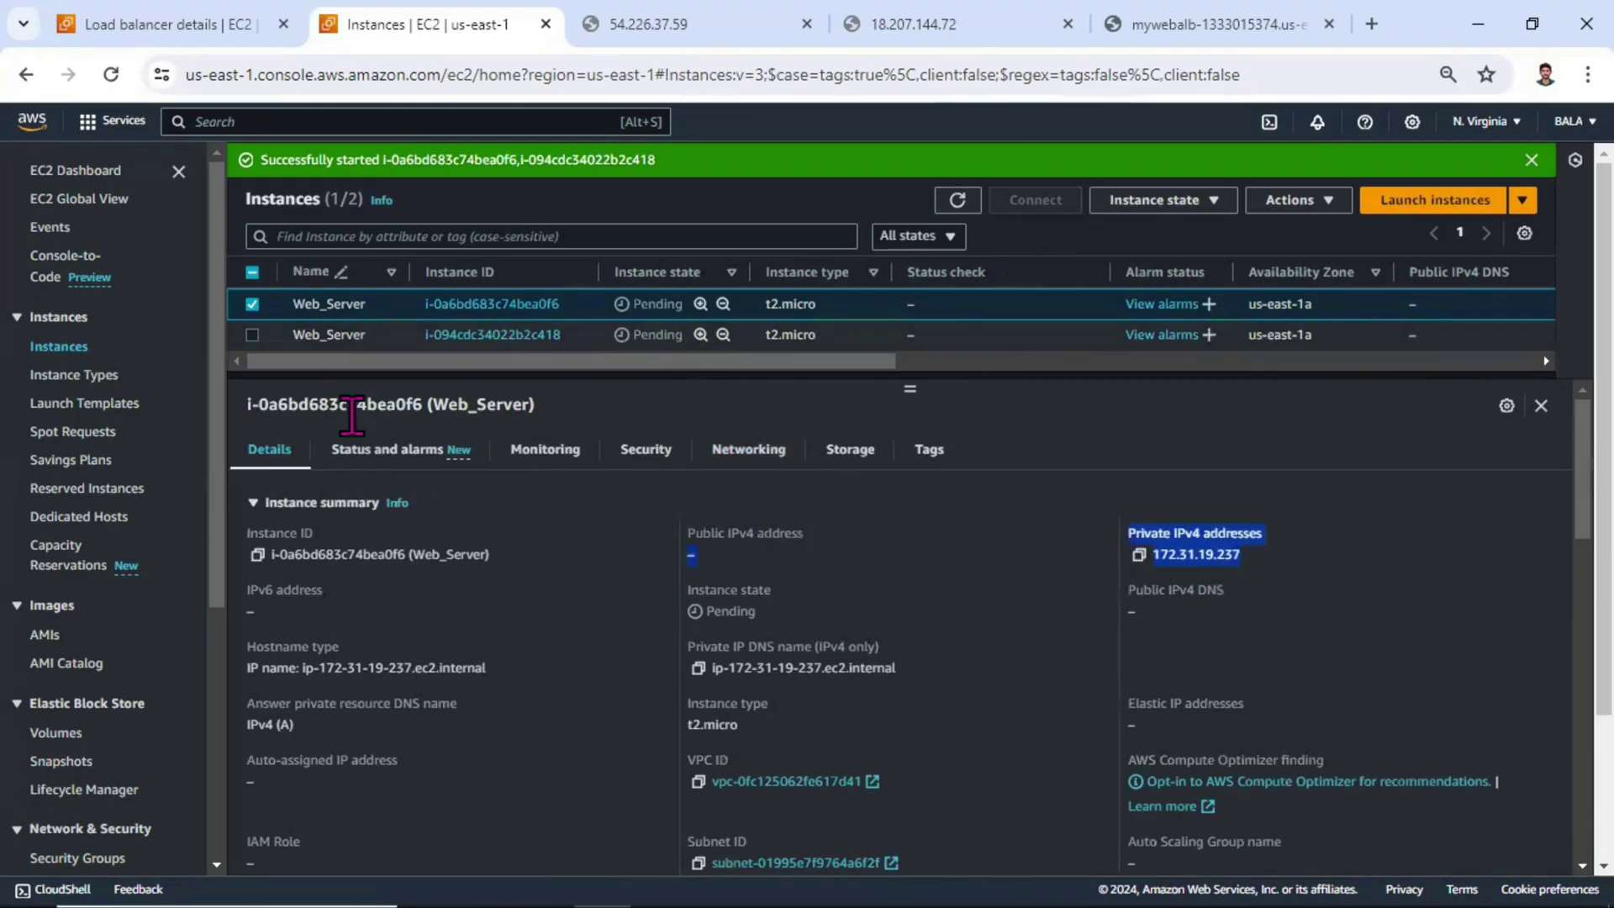
click(636, 569)
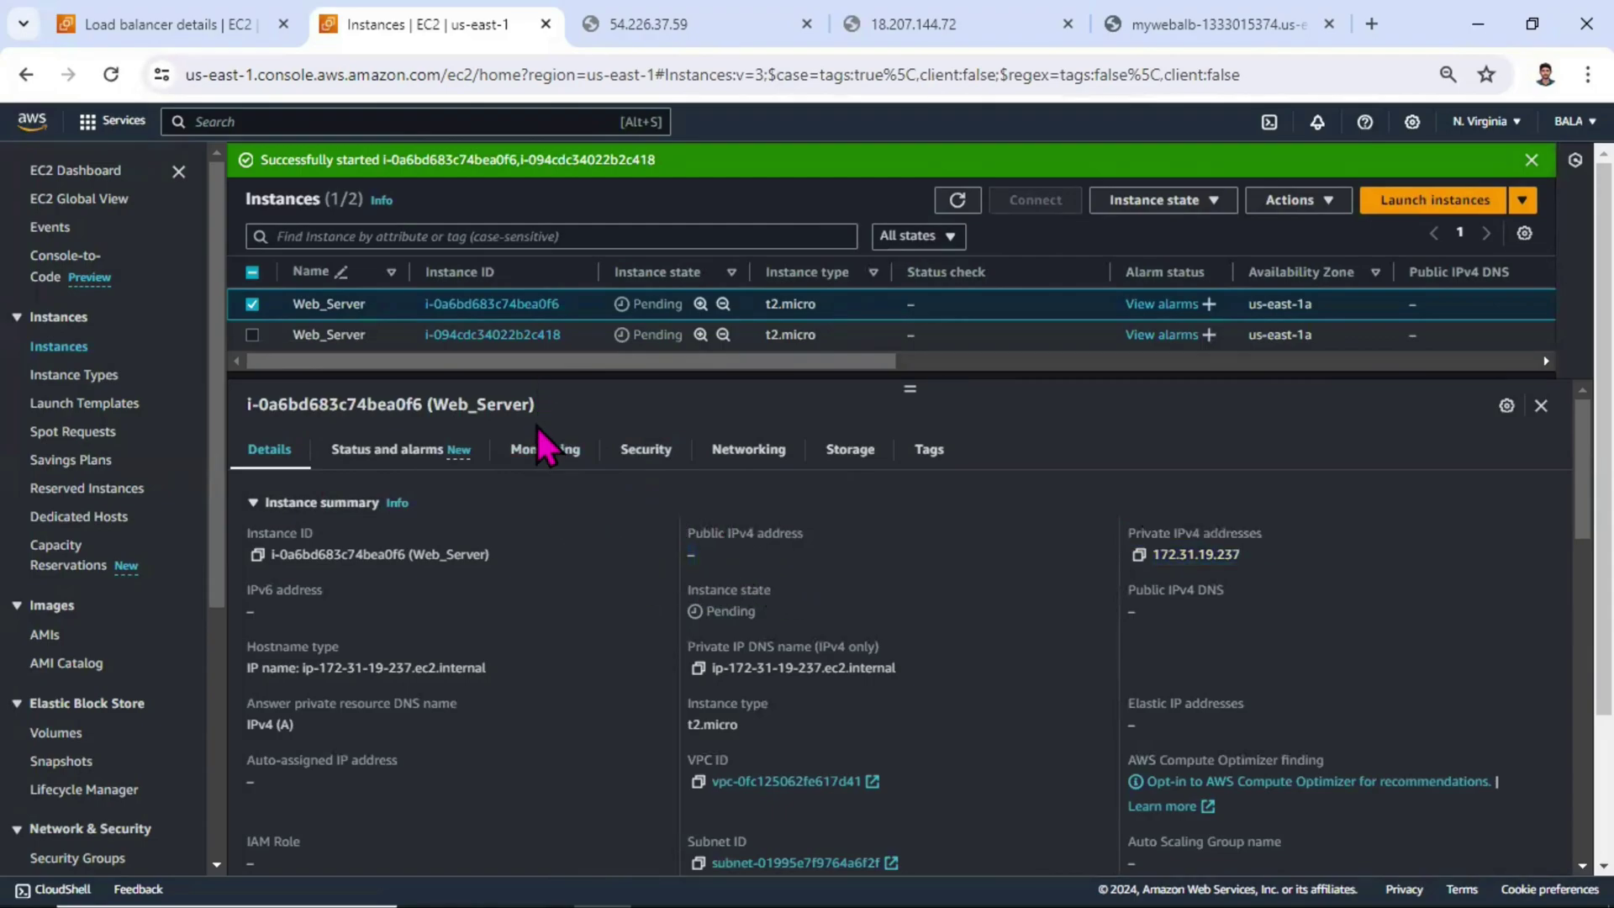
Refresh the instance list and close the browser pages for 54.226.37.59 and 18.207.144.72.
click(956, 210)
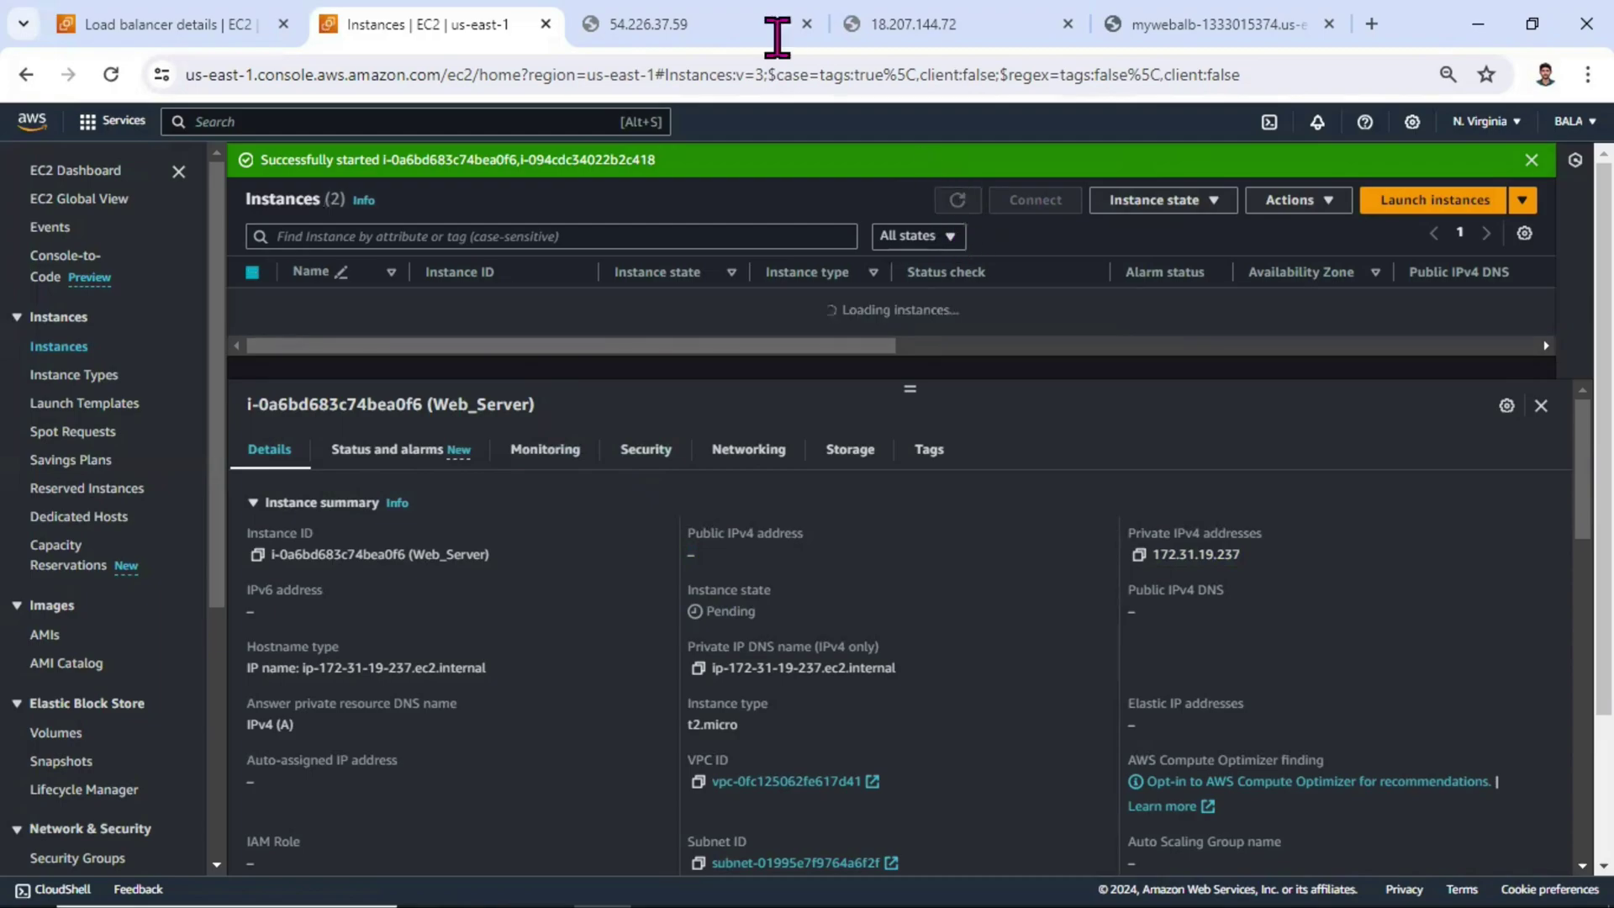
middle_click(734, 18)
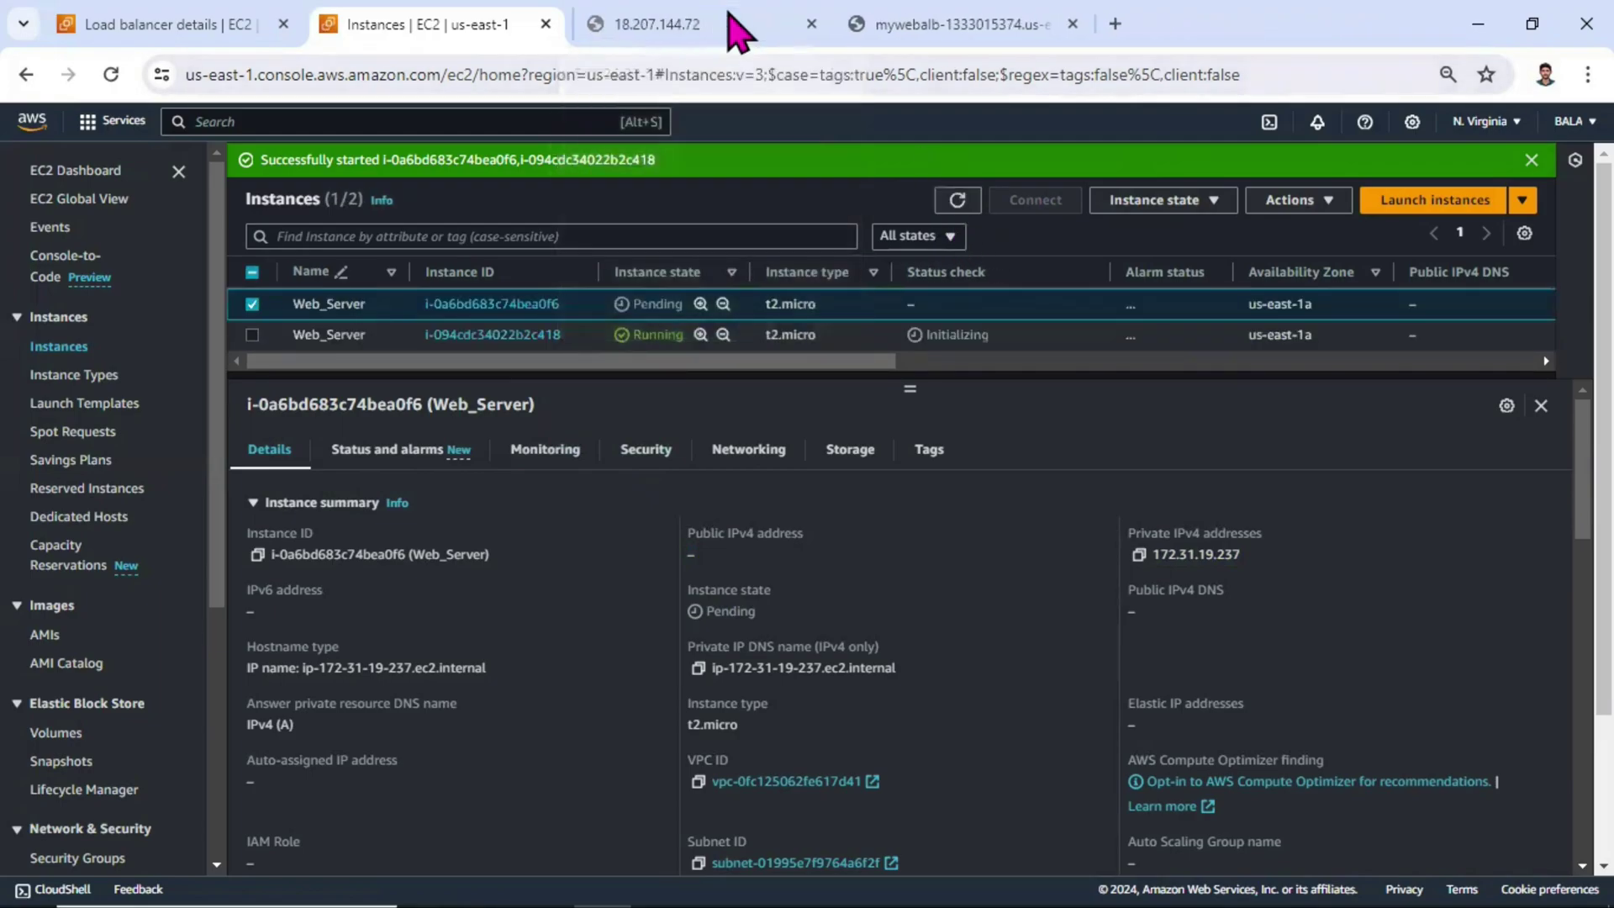
middle_click(737, 22)
Select only Web_Server instance i-094cdc34022b2c418 and check its public and private IPv4 addresses.
click(252, 303)
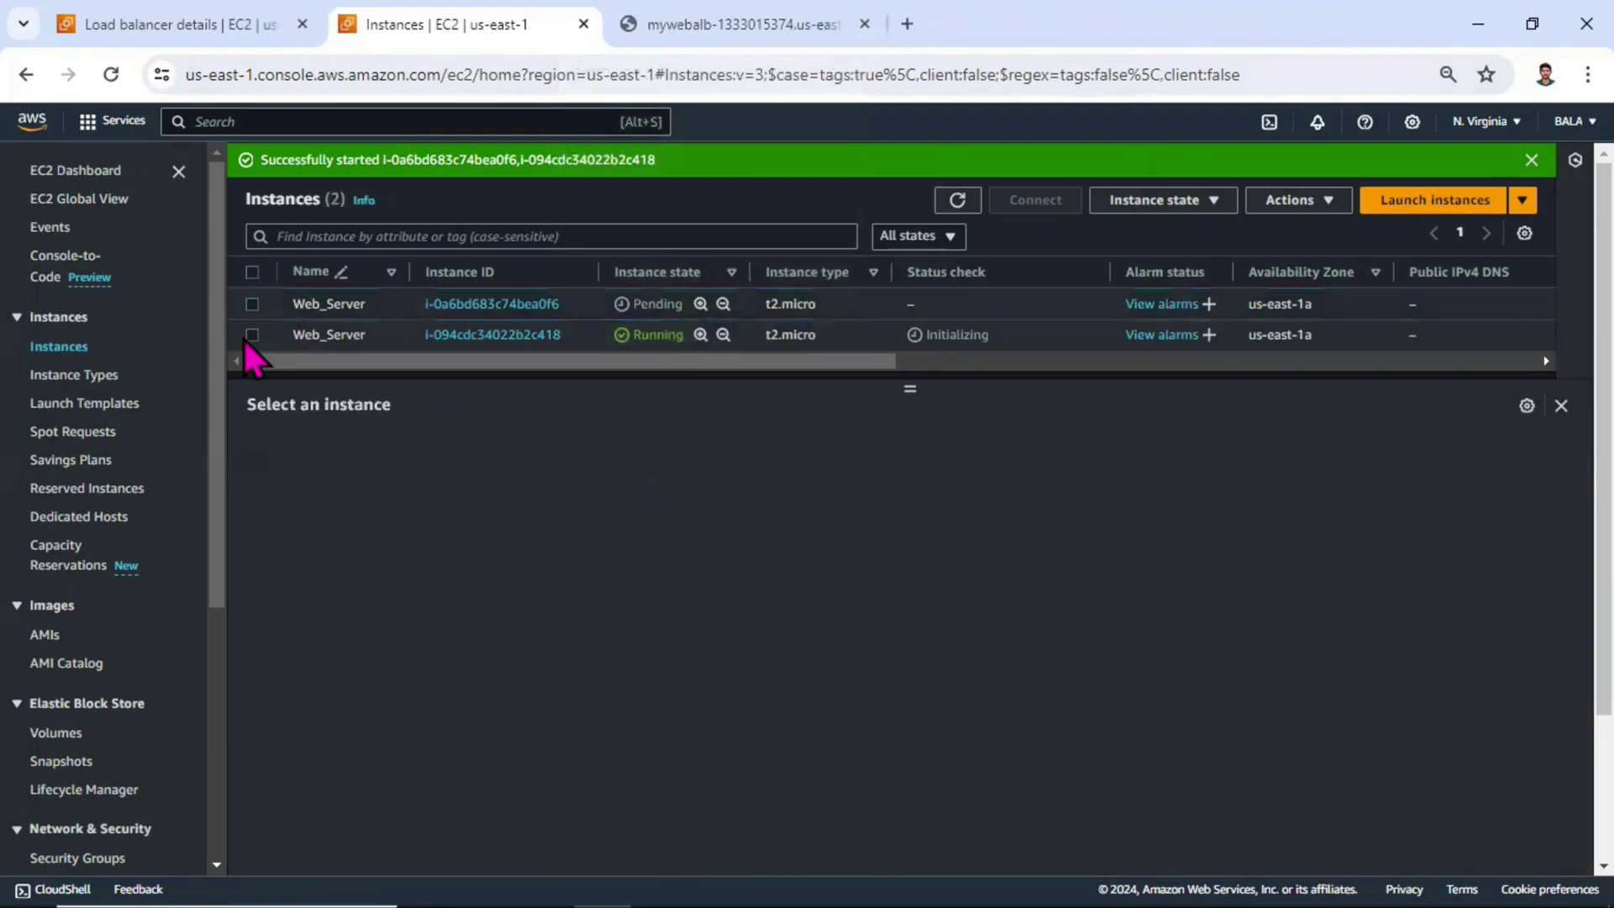
click(252, 335)
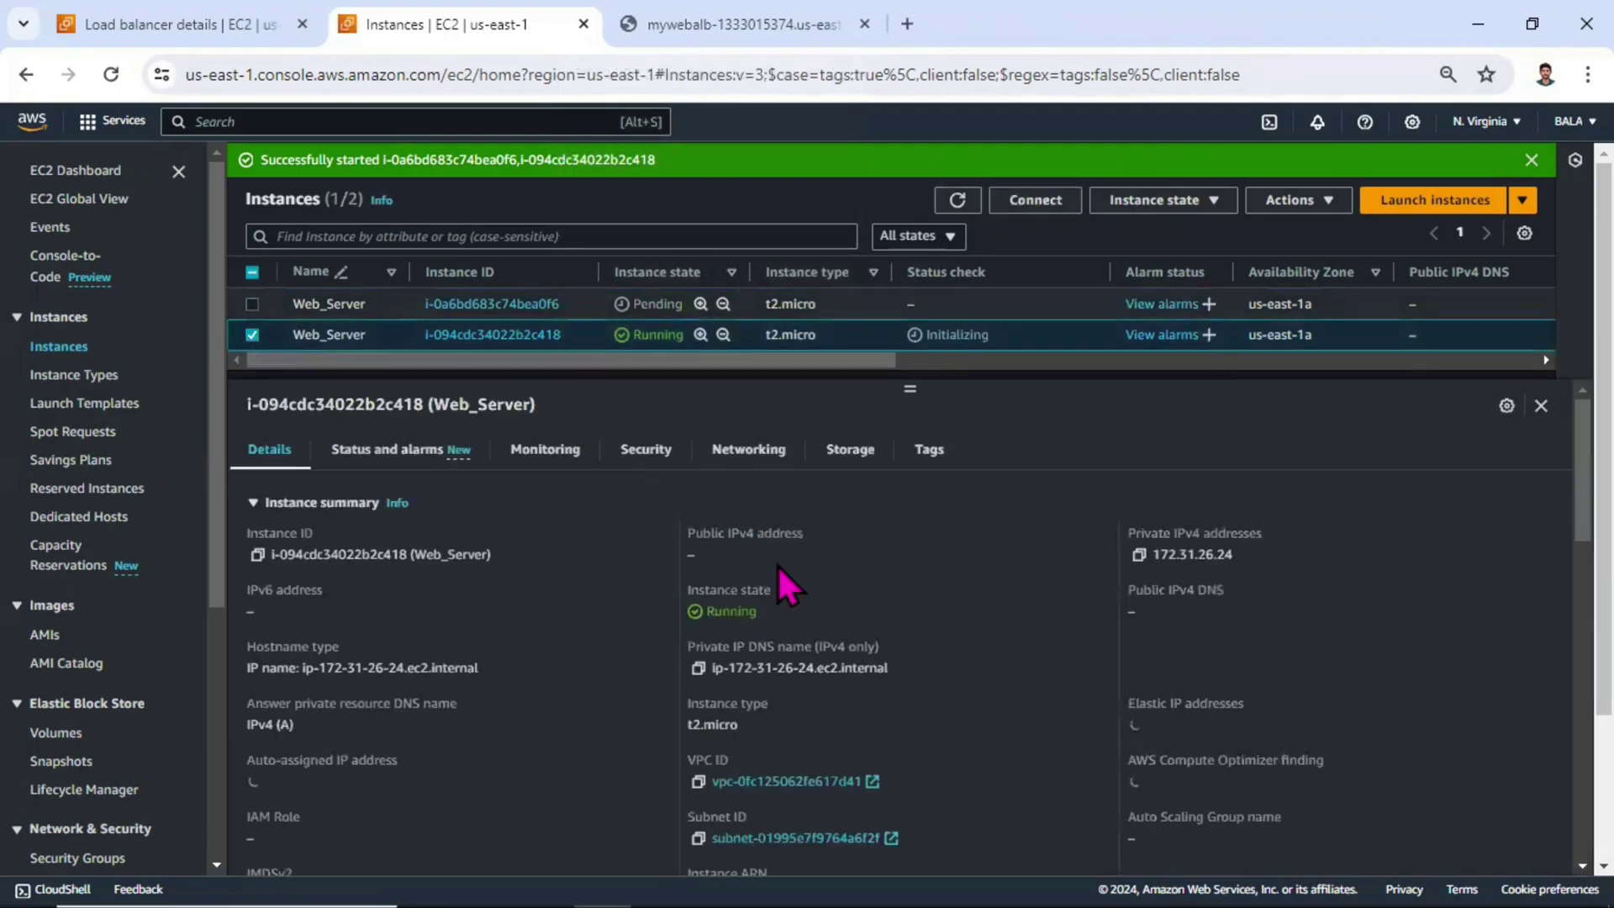
drag(778, 565, 628, 547)
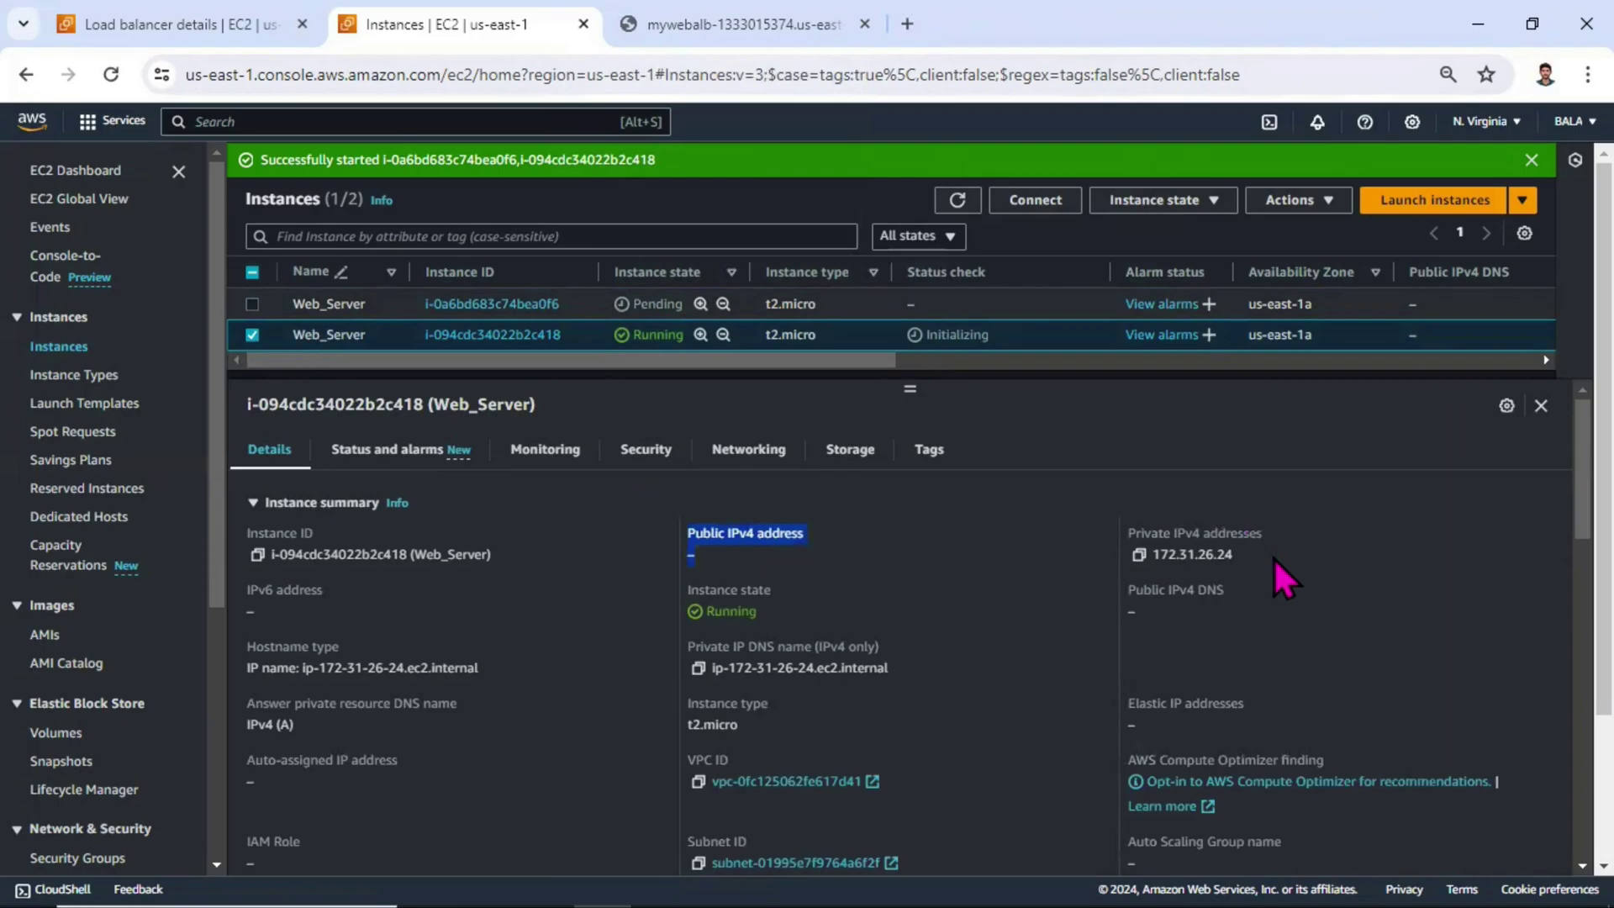
drag(1275, 559, 1152, 555)
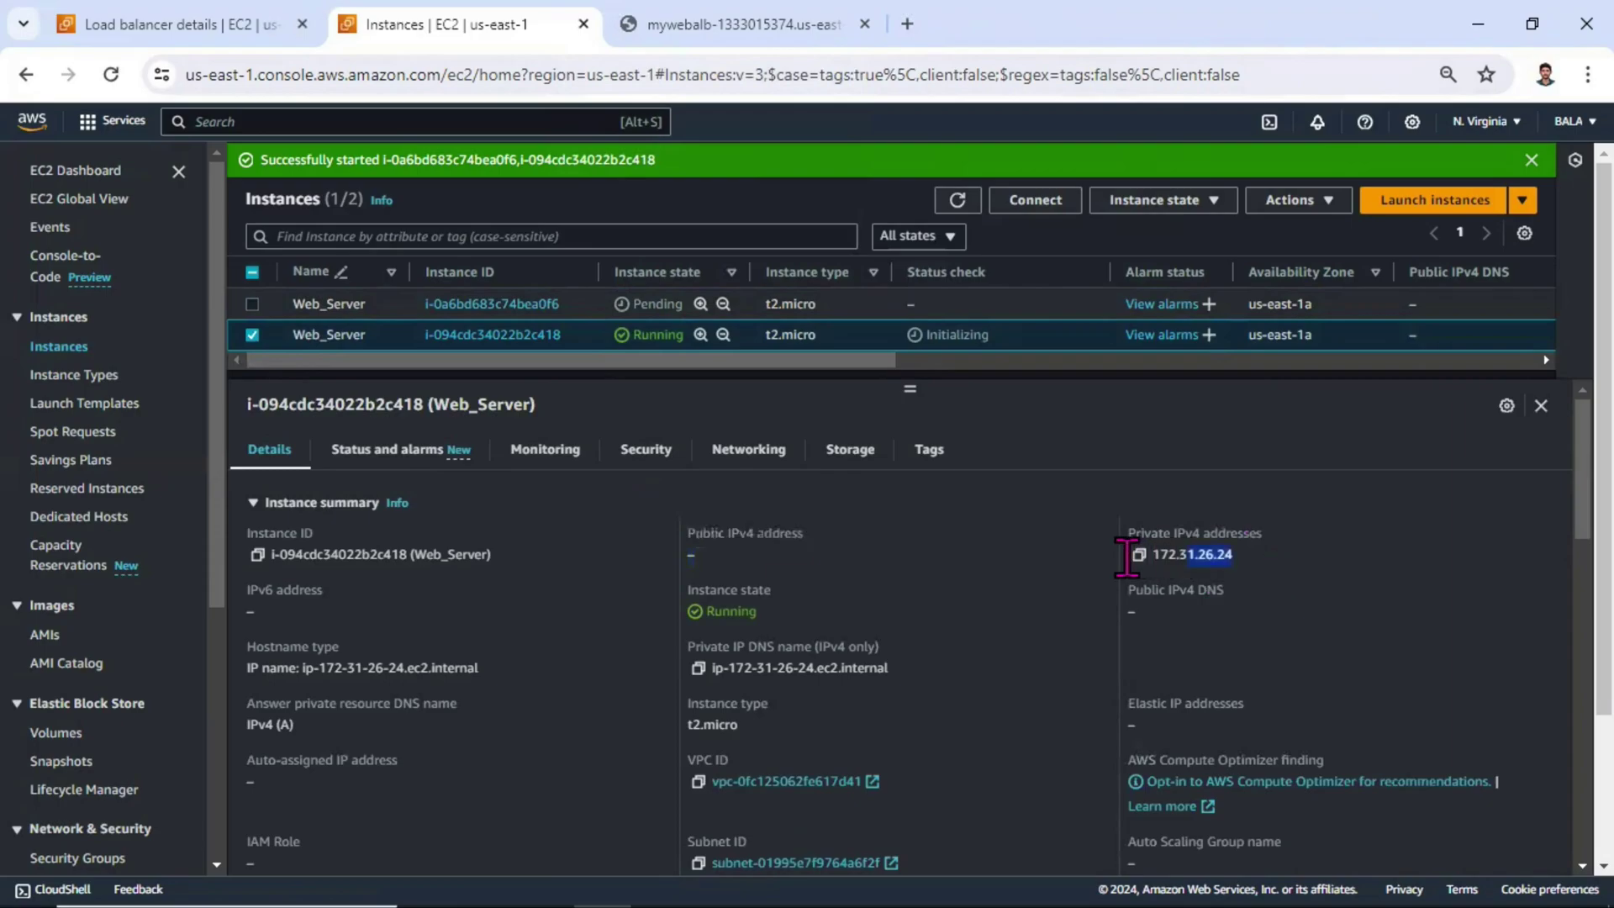
Switch the selection back to Web_Server instance i-0a6bd683c74bea0f6 and refresh the list to check its running state.
click(254, 336)
click(259, 308)
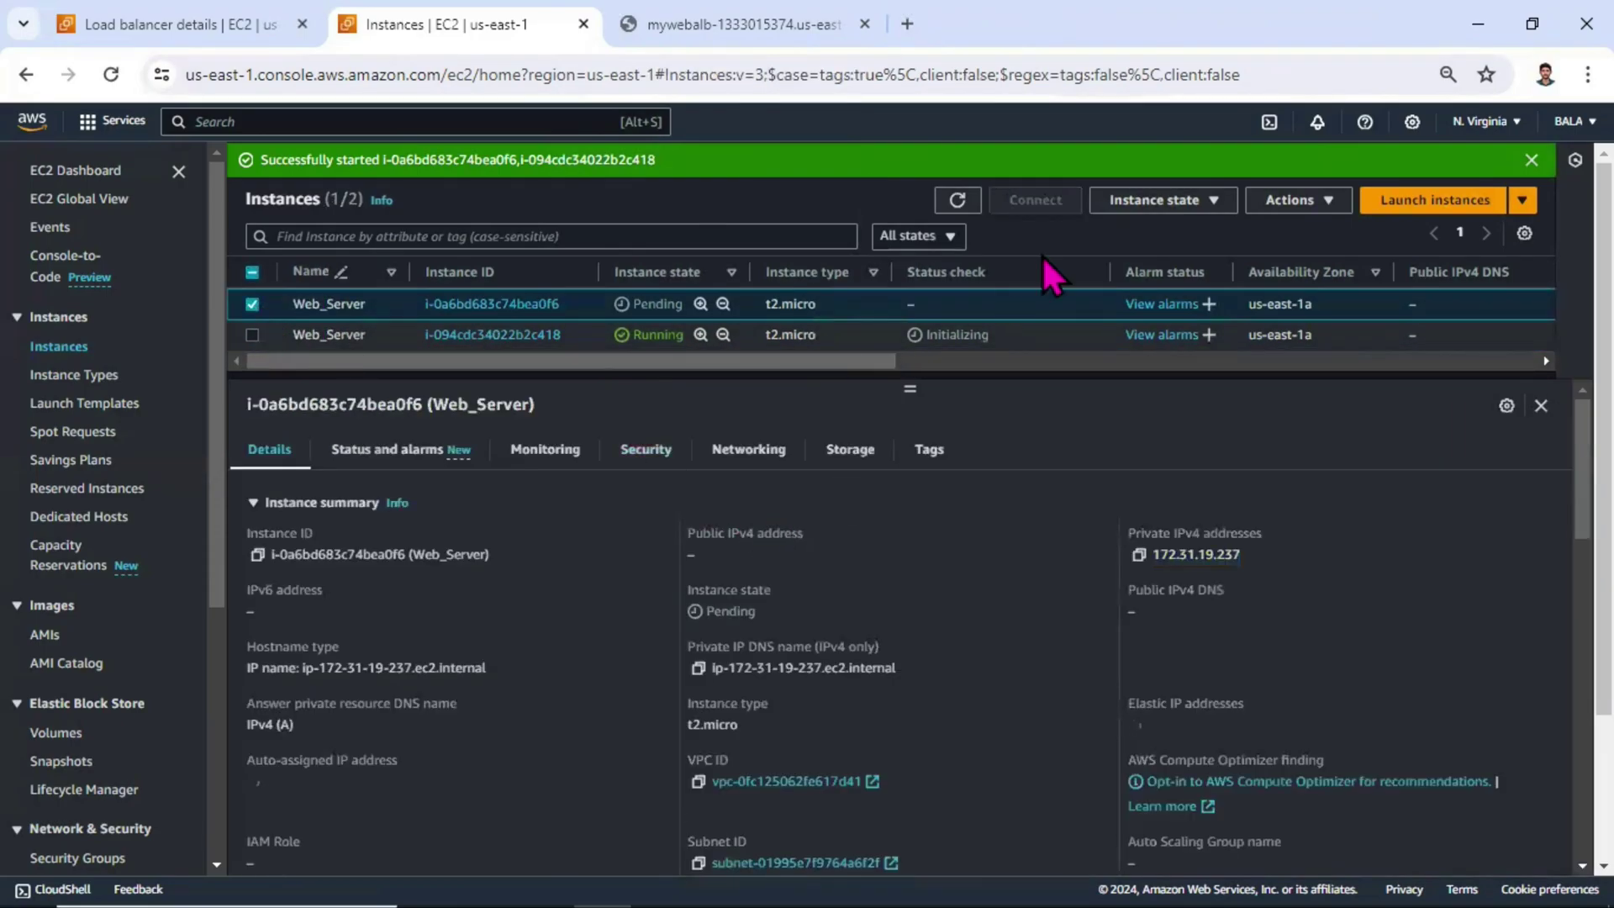
click(963, 200)
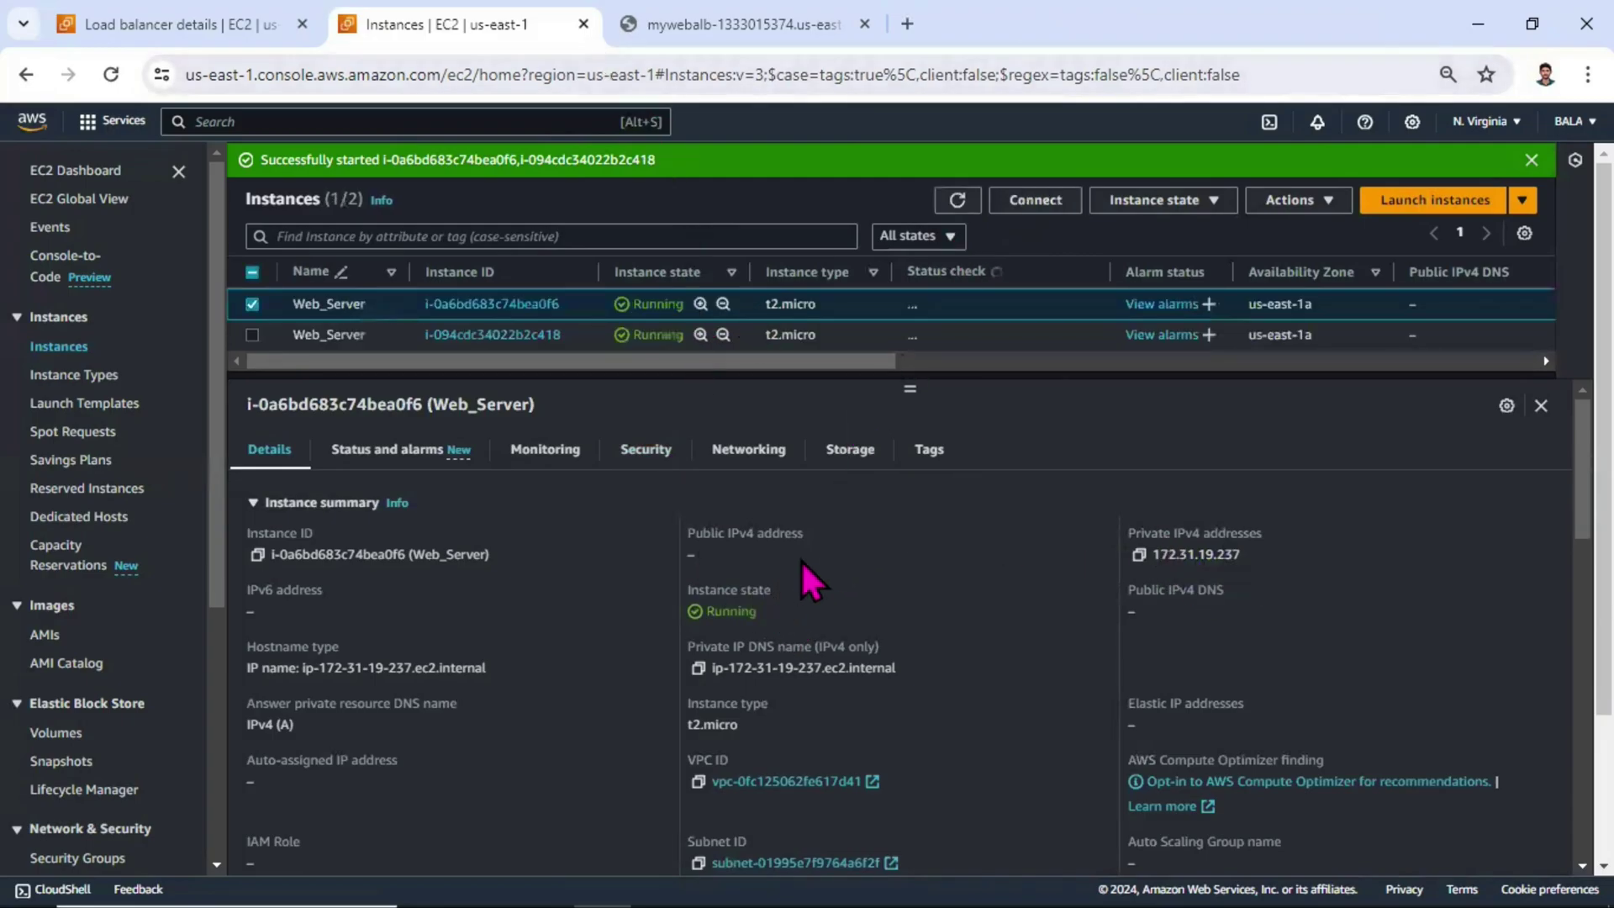
Reload the mywebalb load balancer's web page several times to check which instance answers.
click(746, 22)
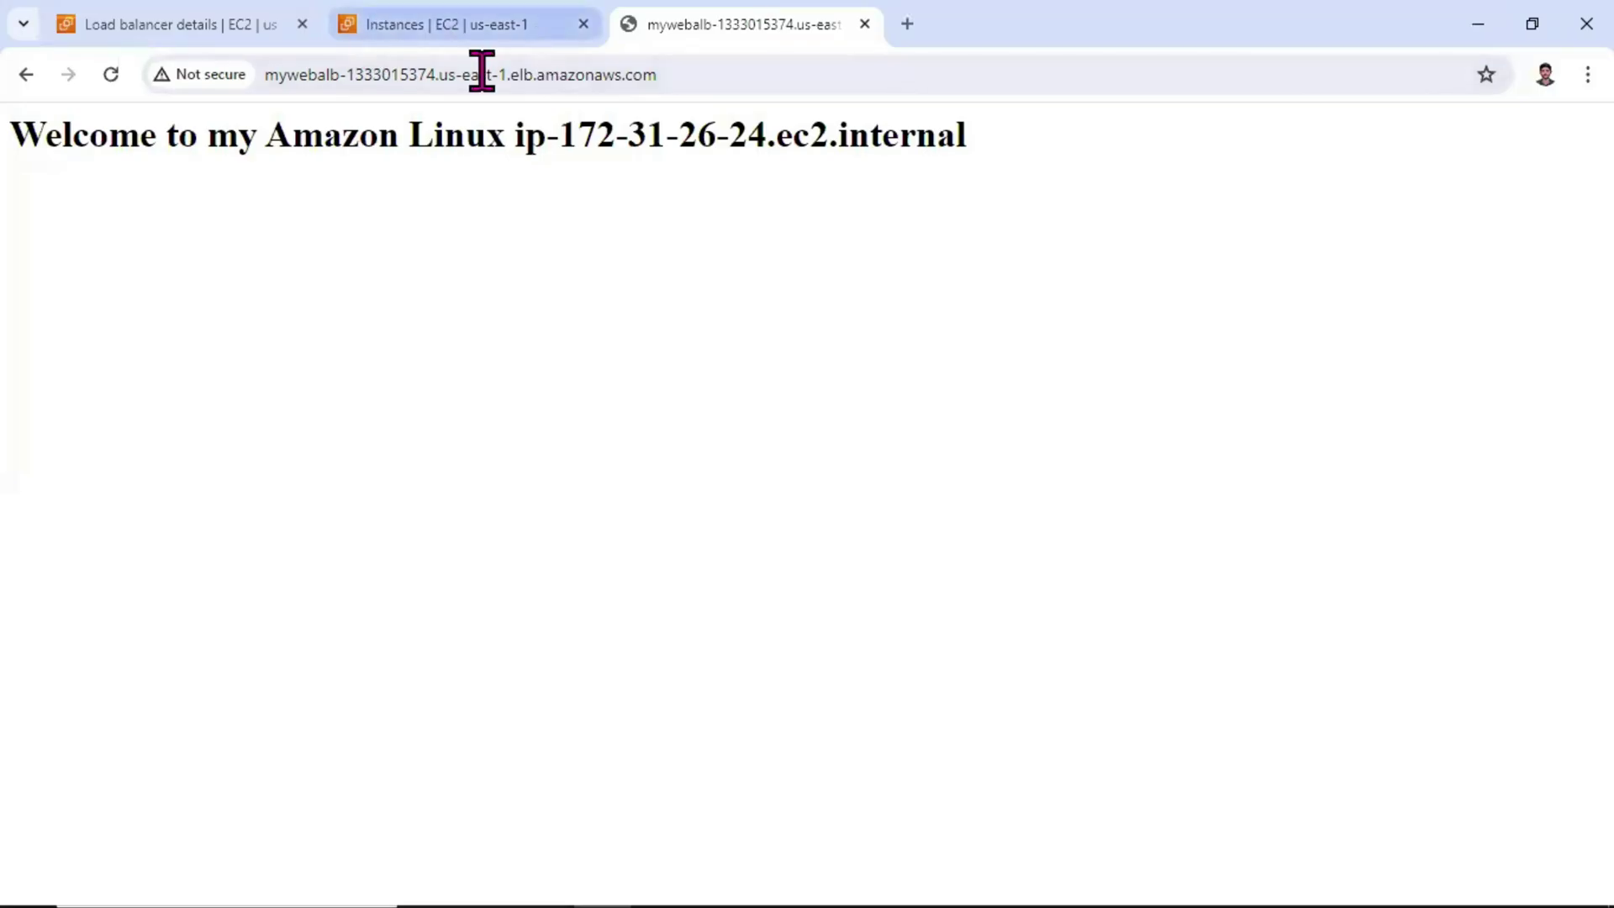
click(103, 77)
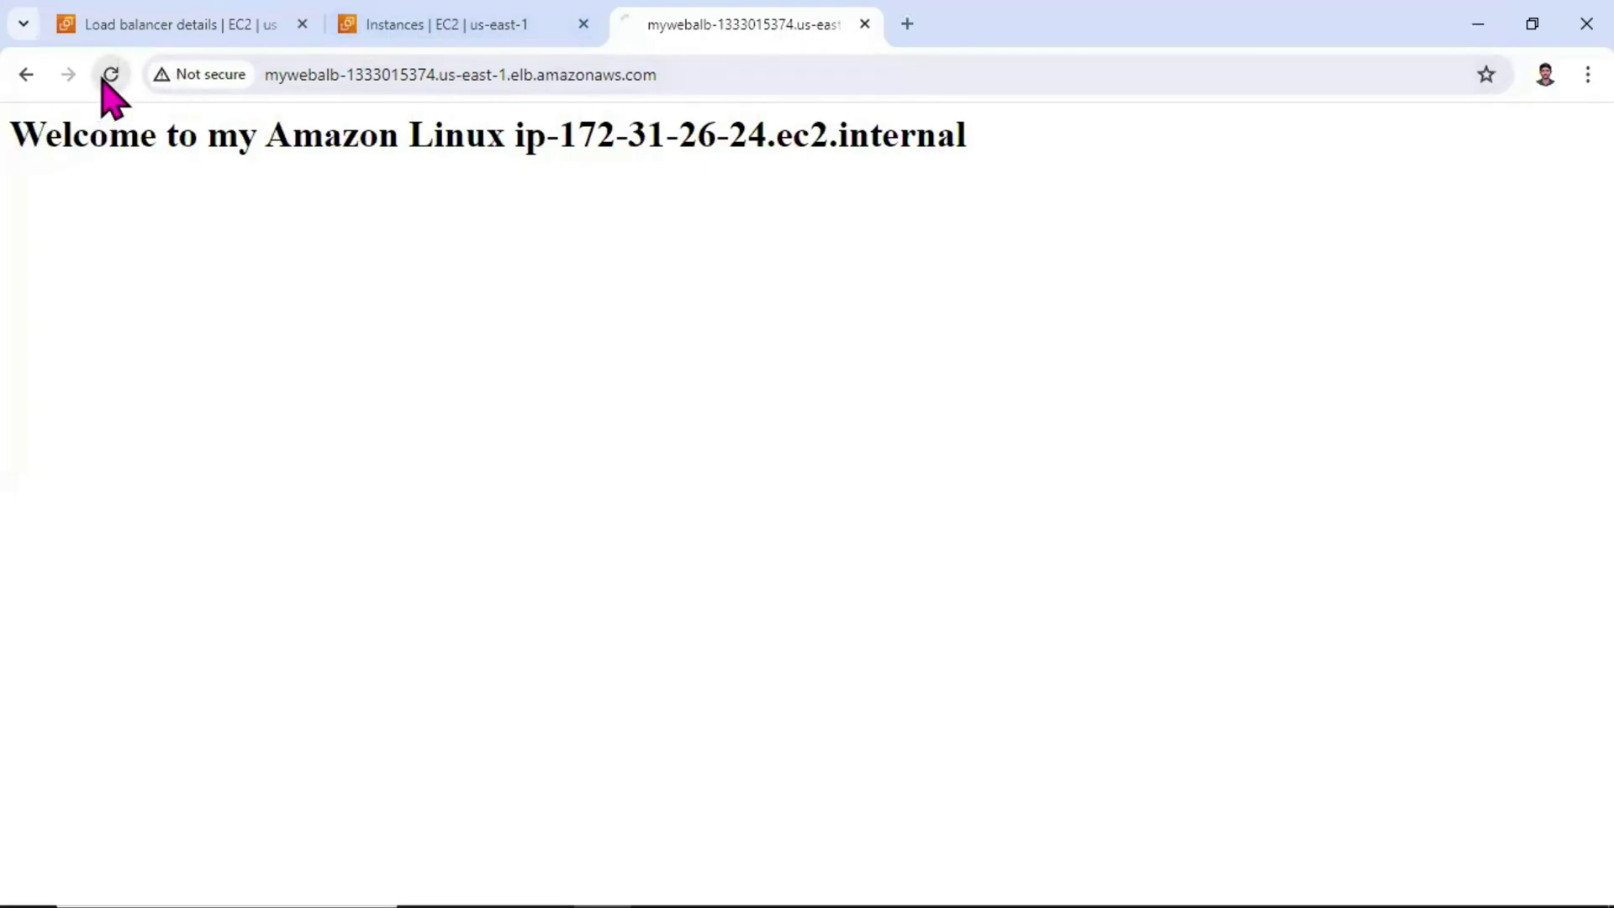
click(104, 77)
click(418, 79)
key(Return)
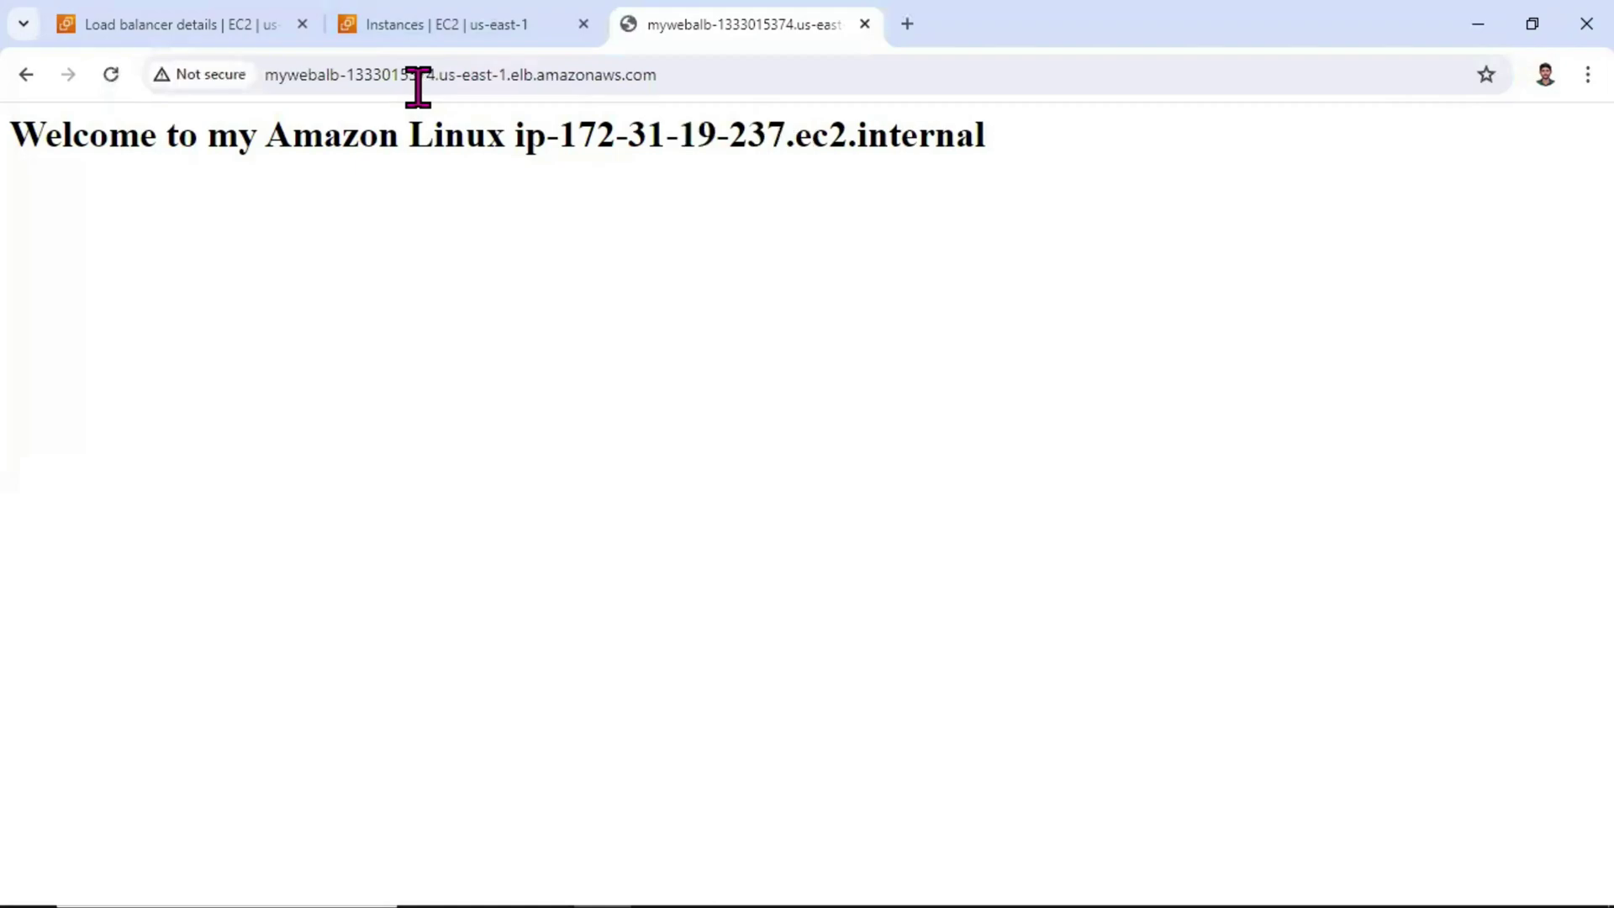
click(418, 80)
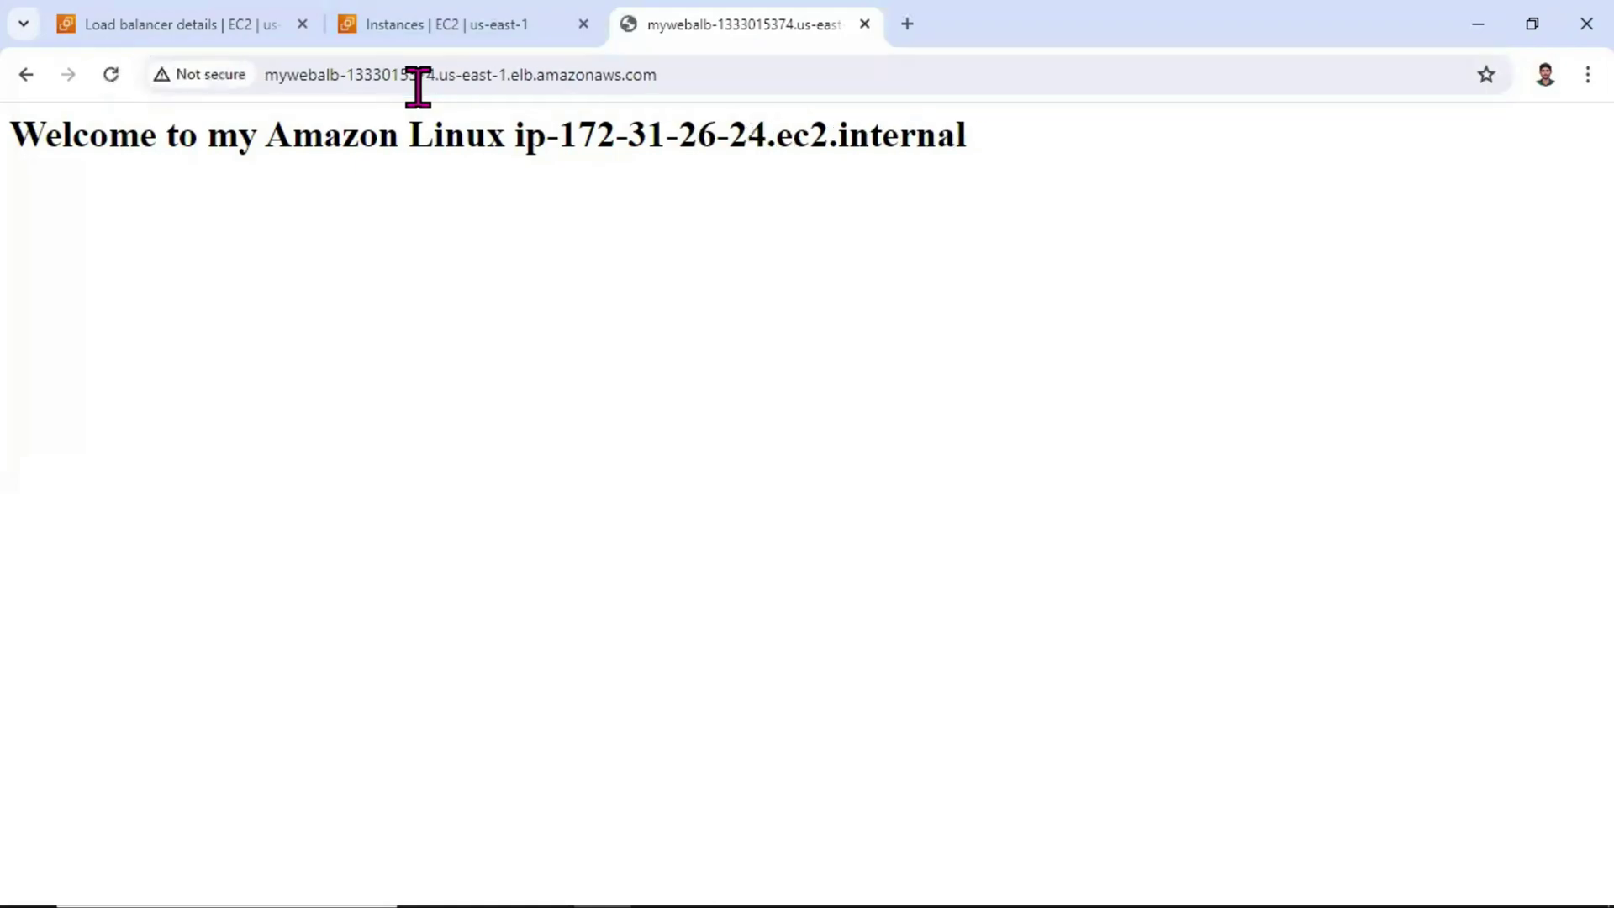
Return to the mywebalb load balancer details page and open the EC2 instance list from there.
click(239, 10)
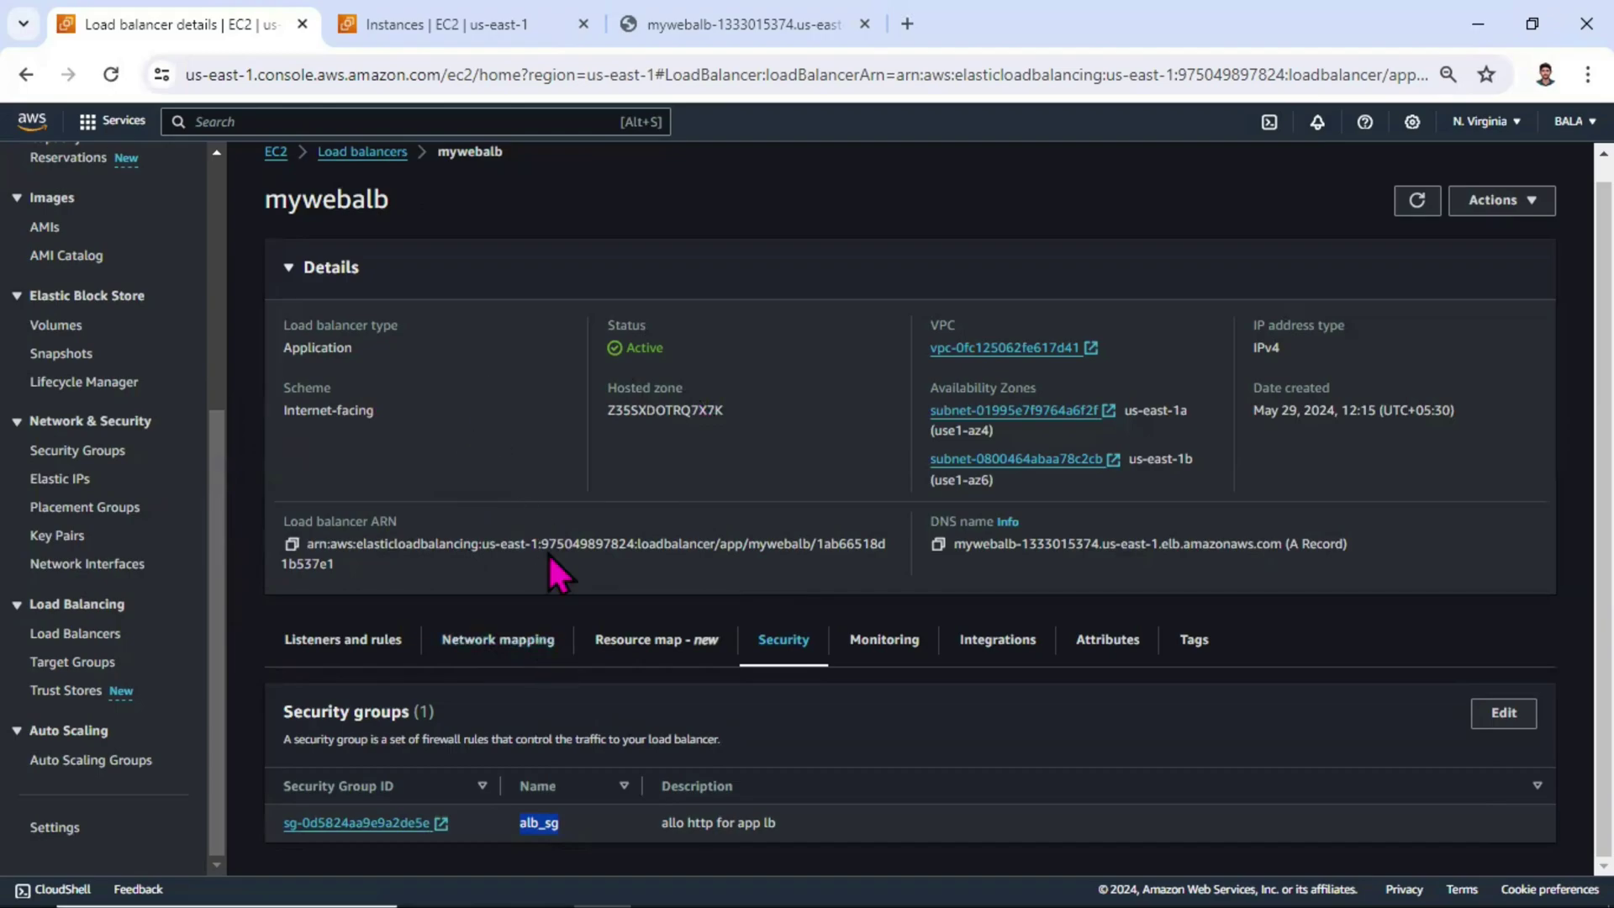
scroll(153, 337, up, 5)
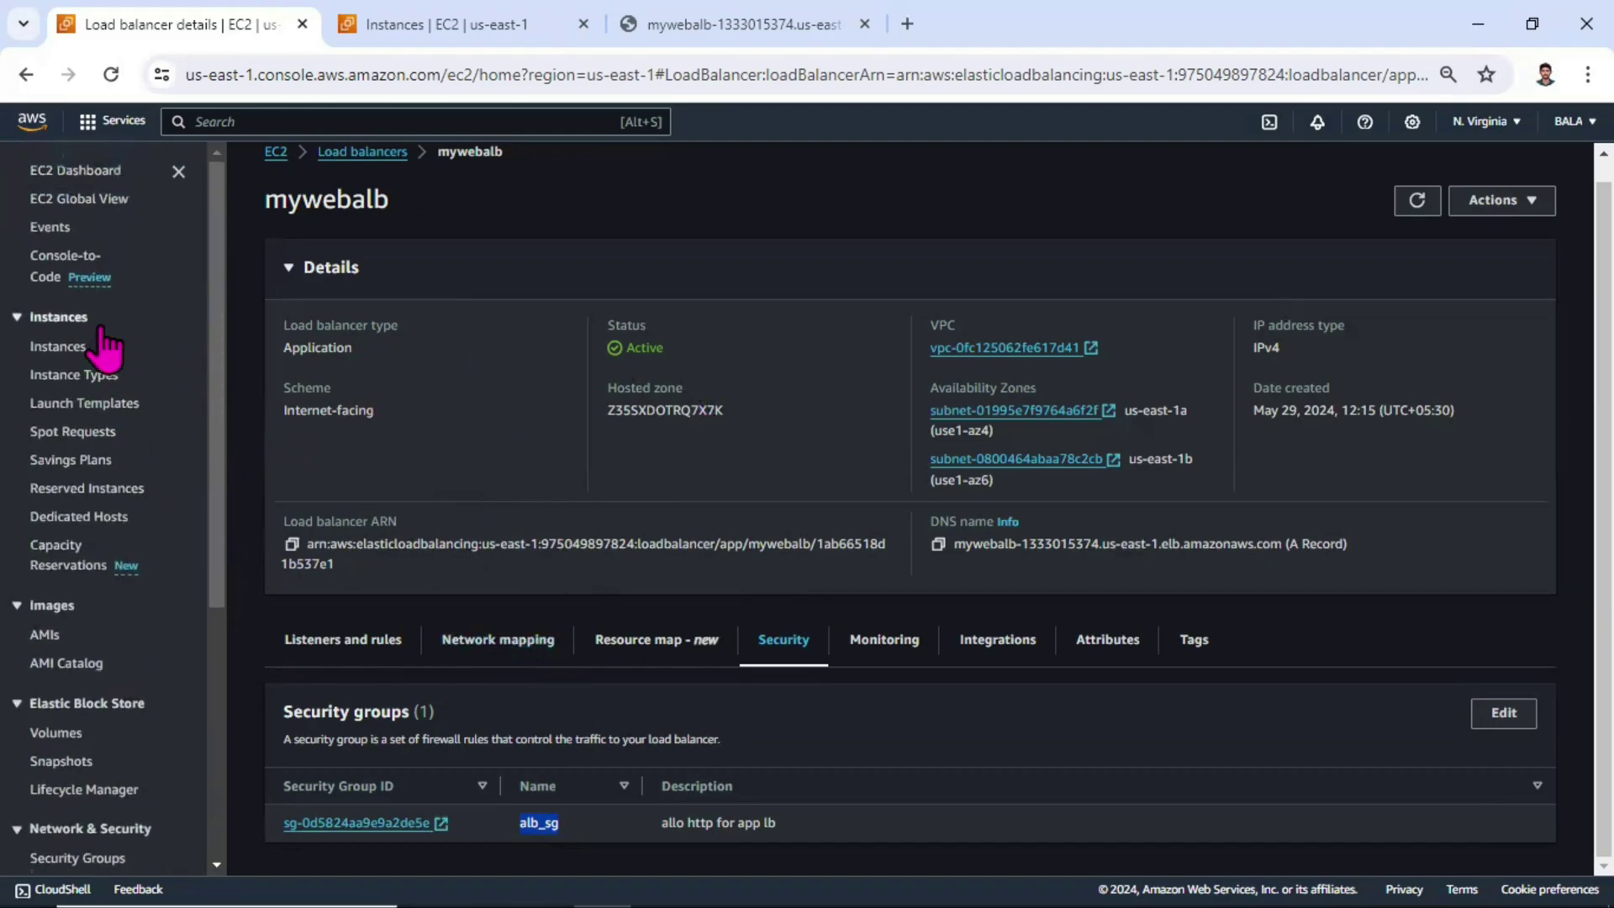
click(63, 348)
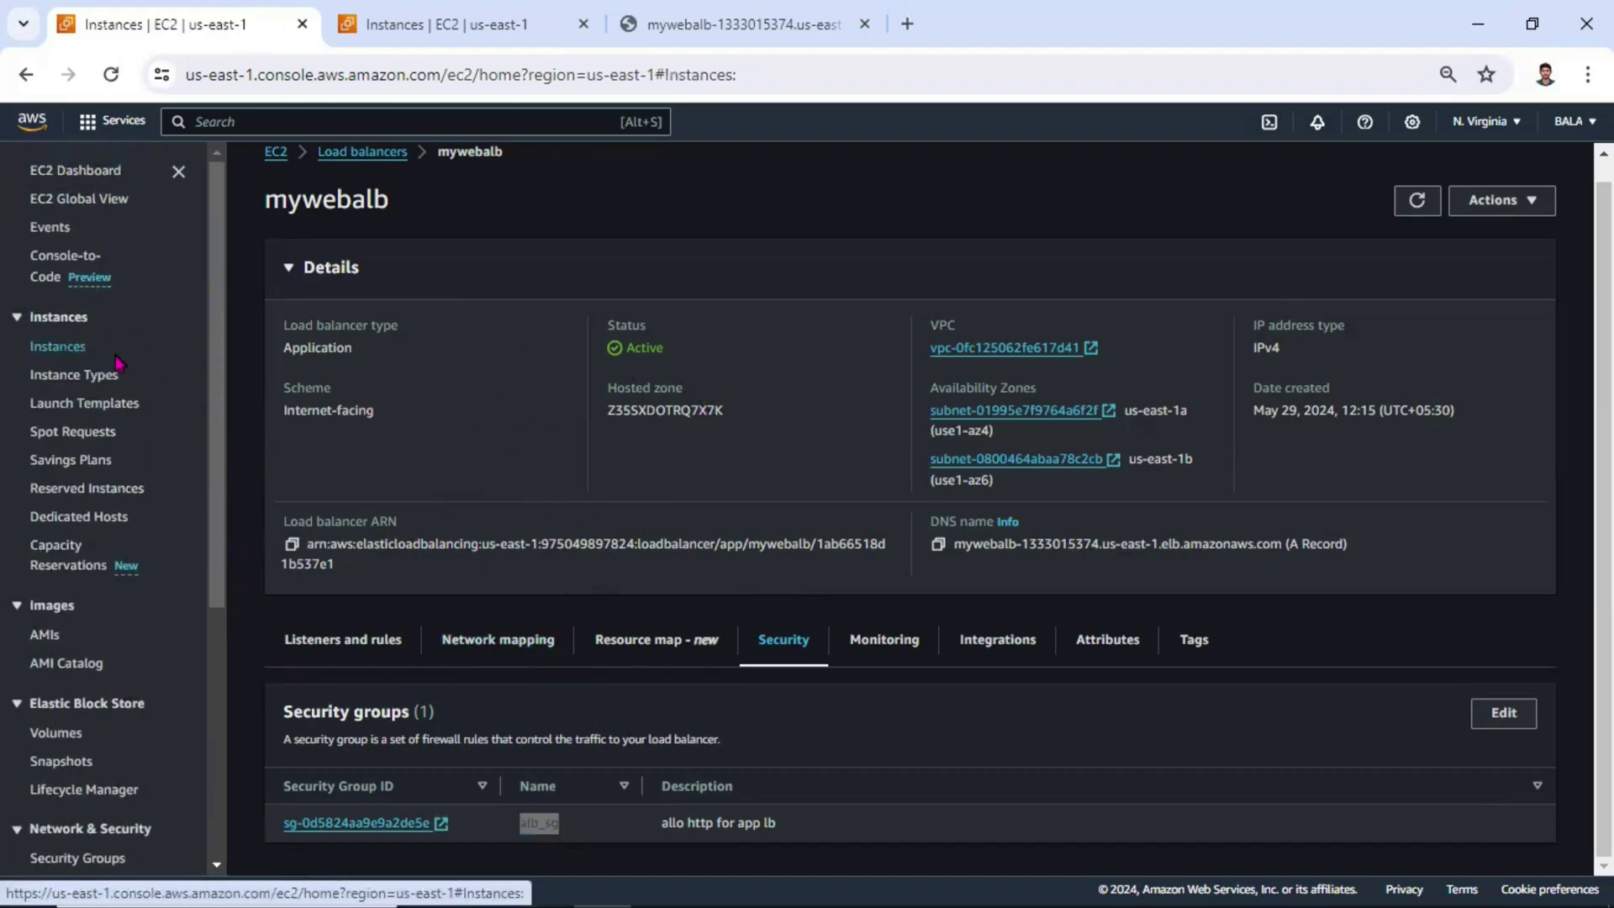